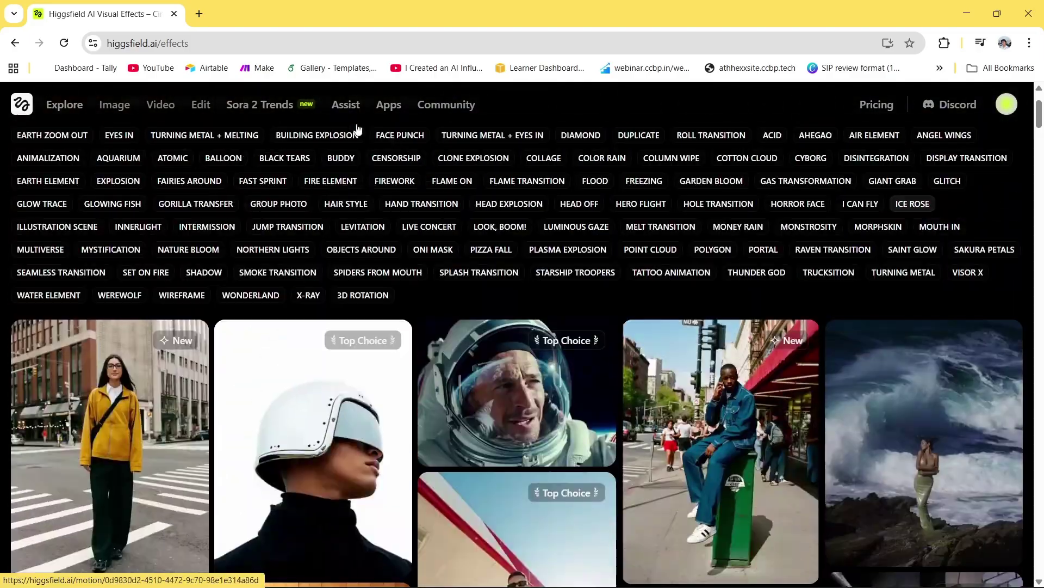
- Open the Soul ID Character creator from the Image menu
mouse_move(123, 112)
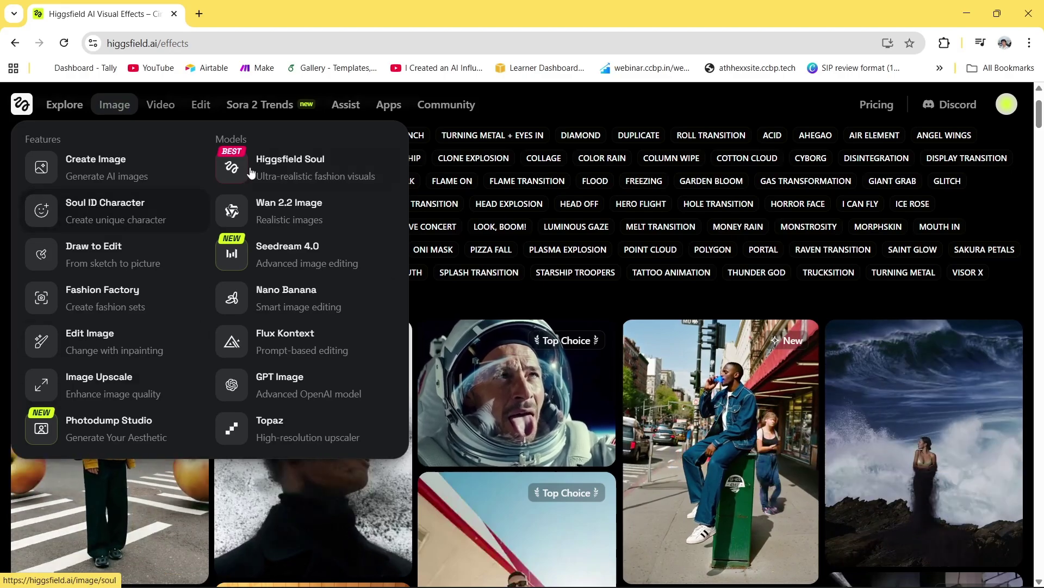
click(146, 207)
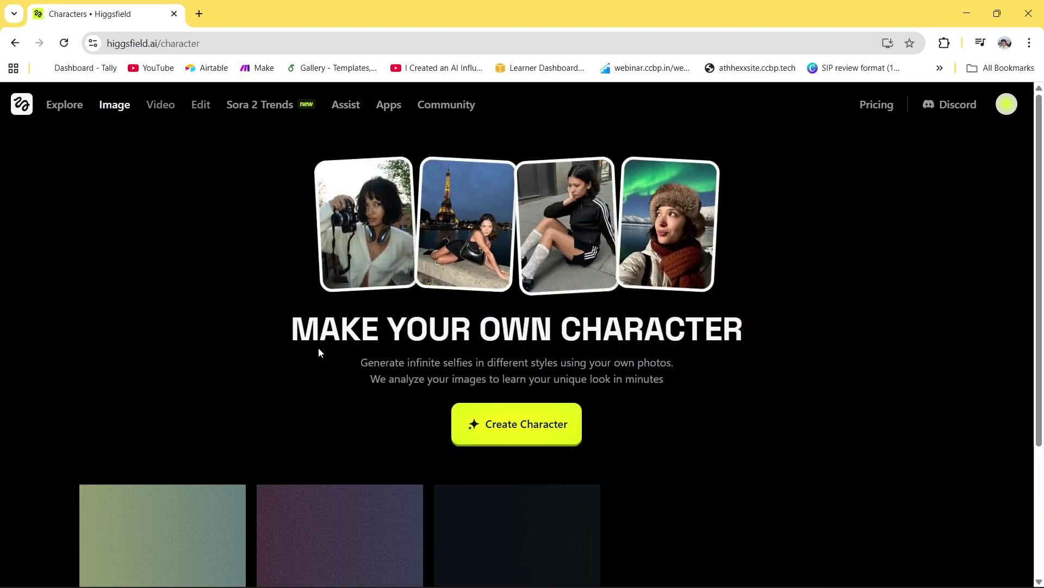
drag(292, 326, 788, 341)
click(789, 341)
scroll(789, 341, down, 3)
scroll(789, 342, up, 3)
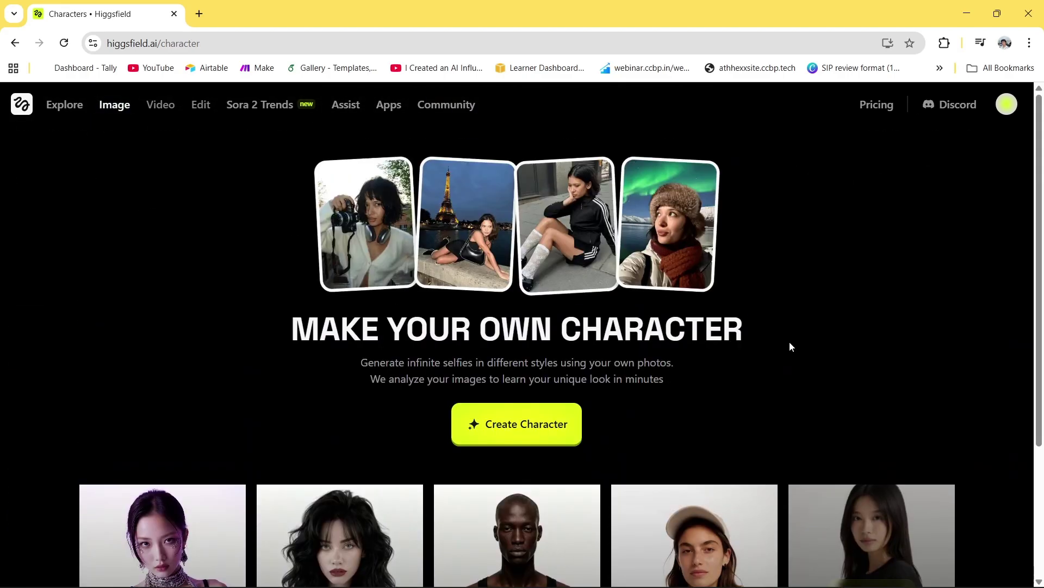
drag(374, 363, 650, 396)
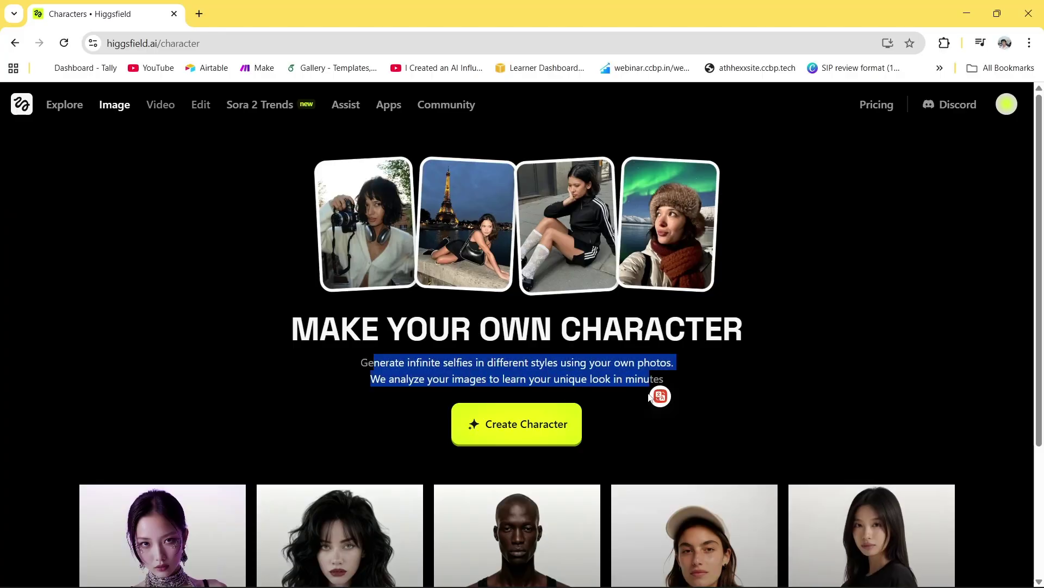
- Start a new character to show the photo upload guidelines
click(529, 423)
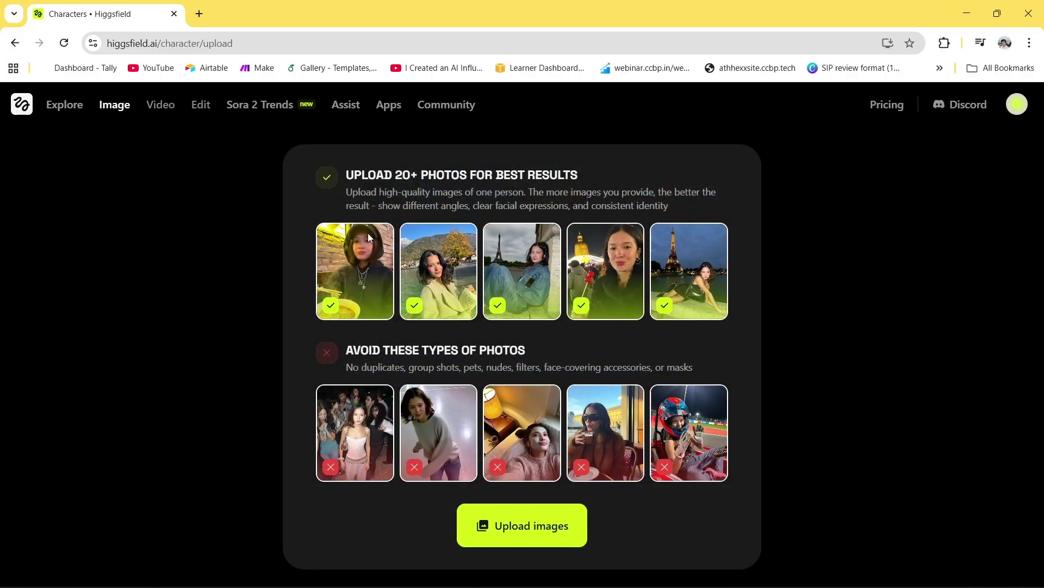
drag(350, 175, 583, 181)
drag(348, 176, 601, 179)
- Return home, open Create Image, and paste the influencer description as the prompt
click(26, 106)
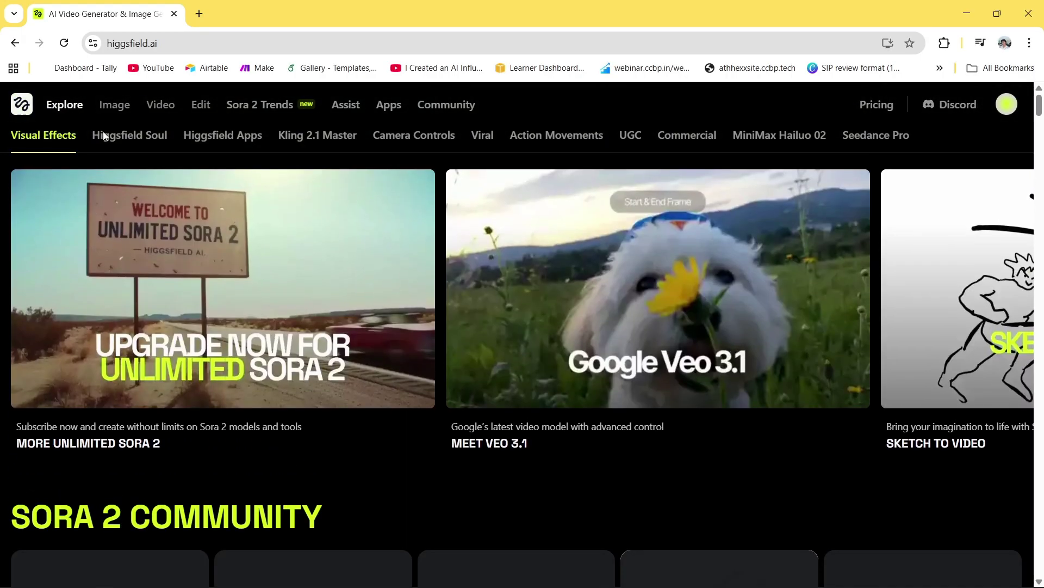
mouse_move(115, 112)
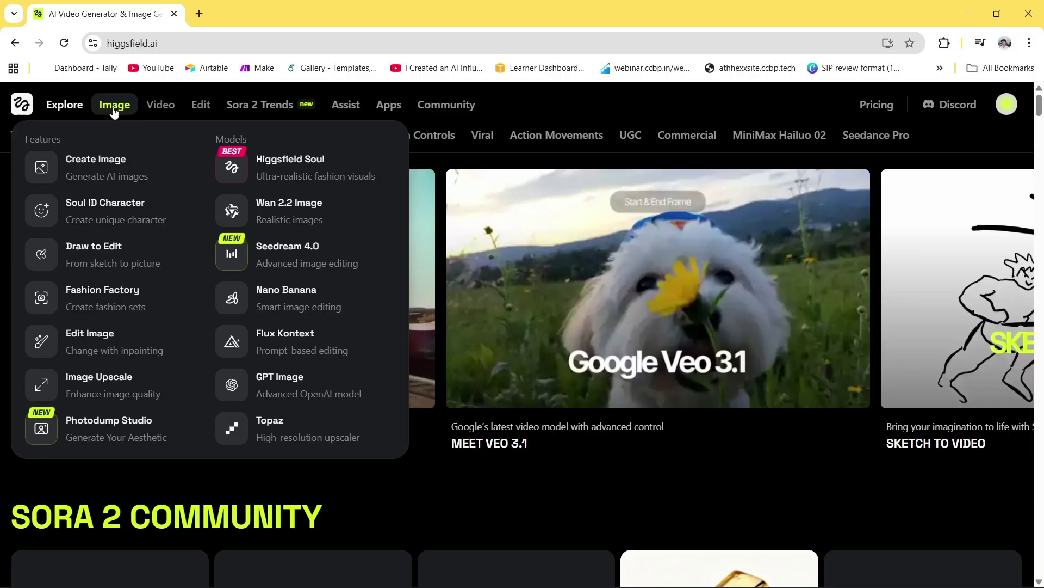
click(131, 169)
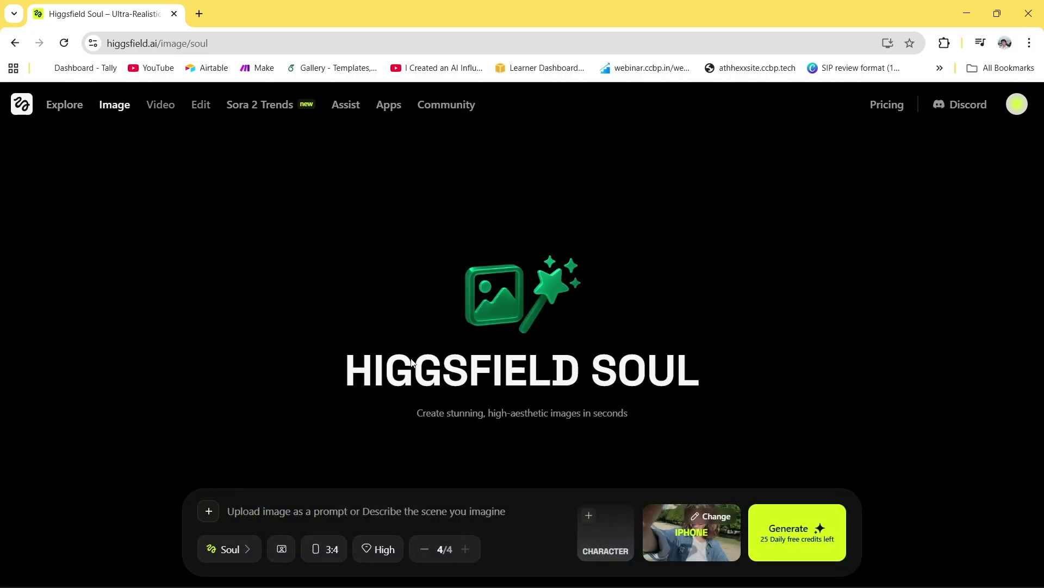
text(A glamorous female influencer, late 20s, with sleek, chin-length platinum blonde hair and sharp, striking emerald green eyes. Defined jawline, neutral lip color, wearing a minimalist black turtleneck and delicate gold chain. Studio lighting, cinematic quality, hyper-realistic, high detail, shot on a 50mm lens, ultra-HD. Full body shot, standing confidently on a balcony overlooking a futuristic city at sunset.)
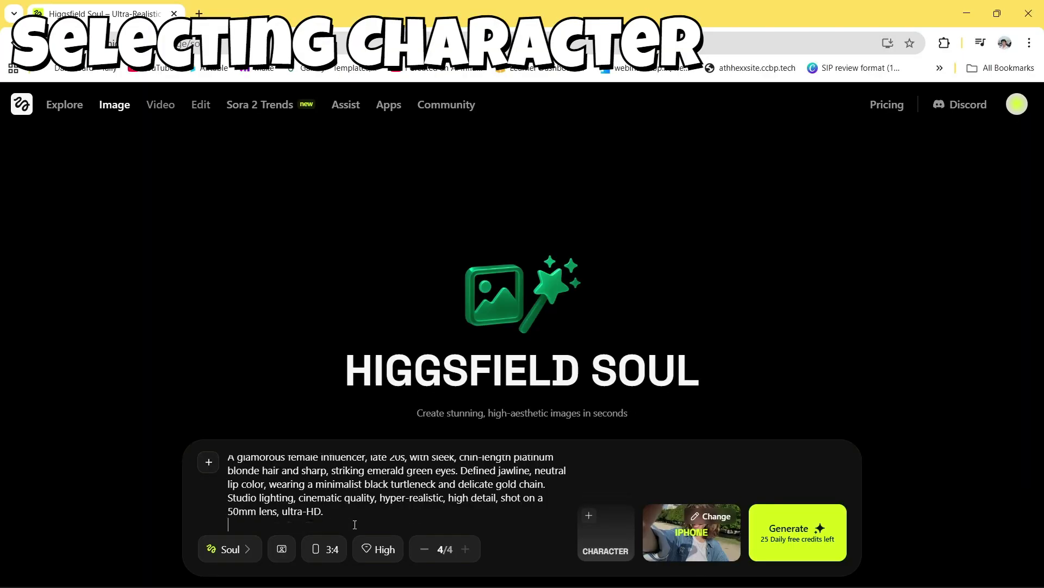
- Keep Higgsfield Soul as the model and set the aspect ratio to 1:1
click(247, 564)
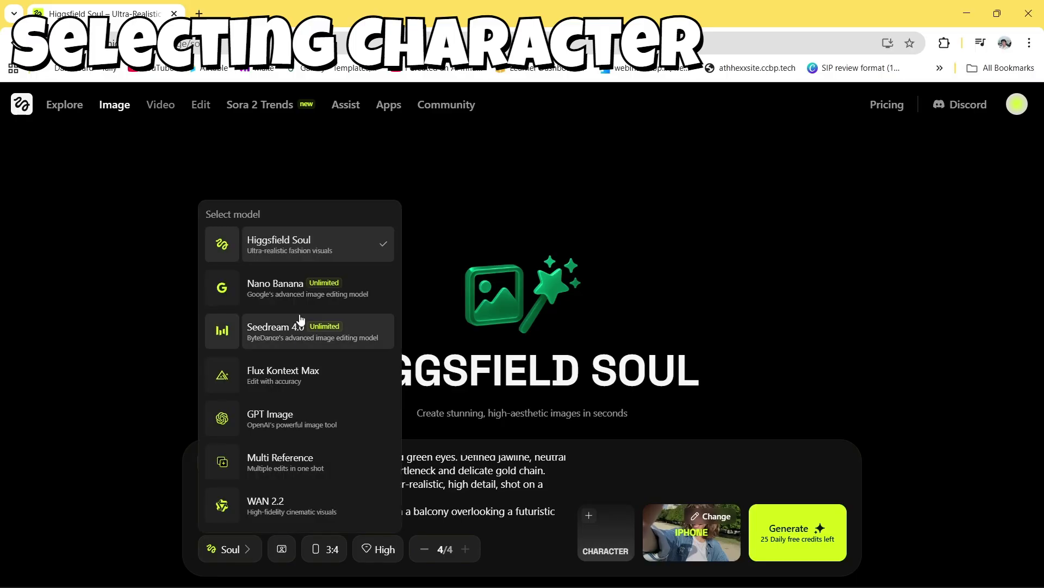
click(312, 253)
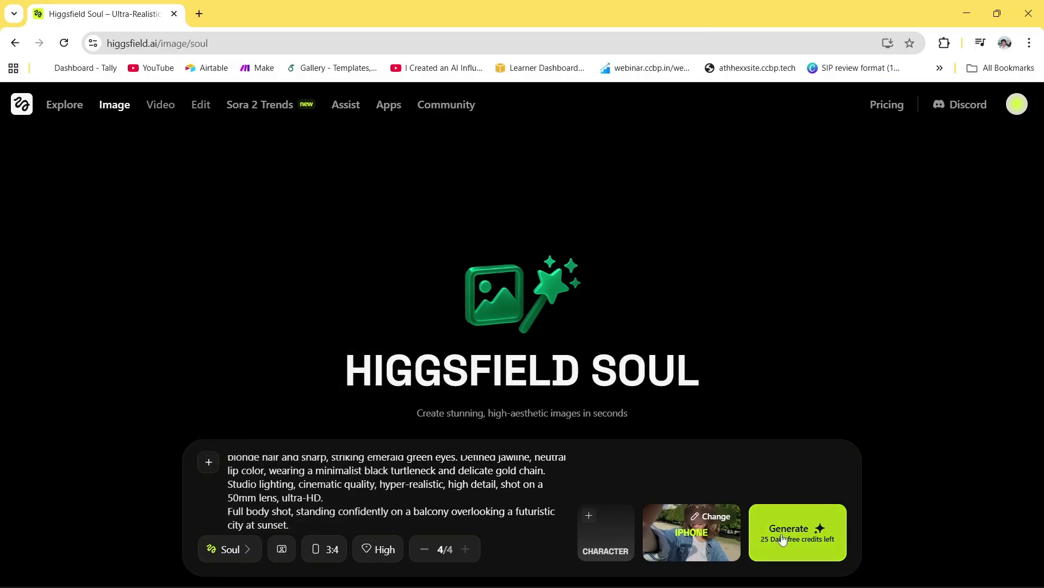
click(327, 549)
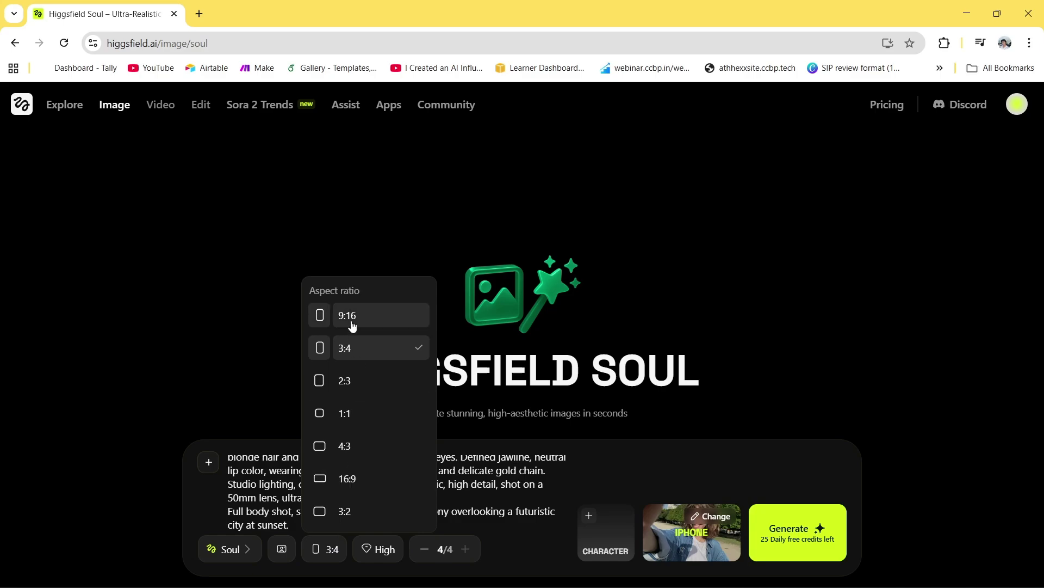
click(332, 318)
click(333, 550)
click(334, 551)
click(334, 550)
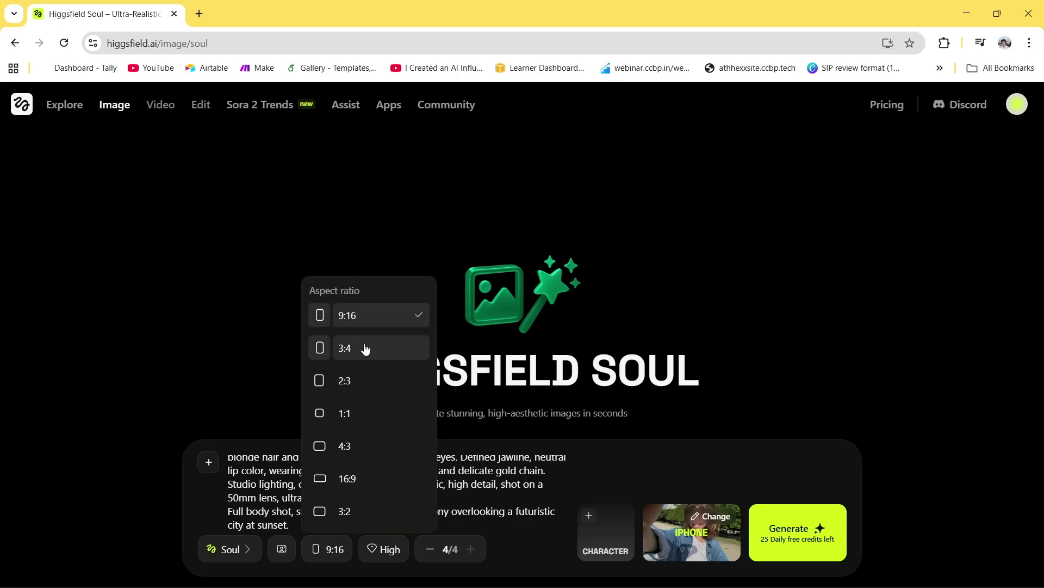
click(356, 413)
click(330, 554)
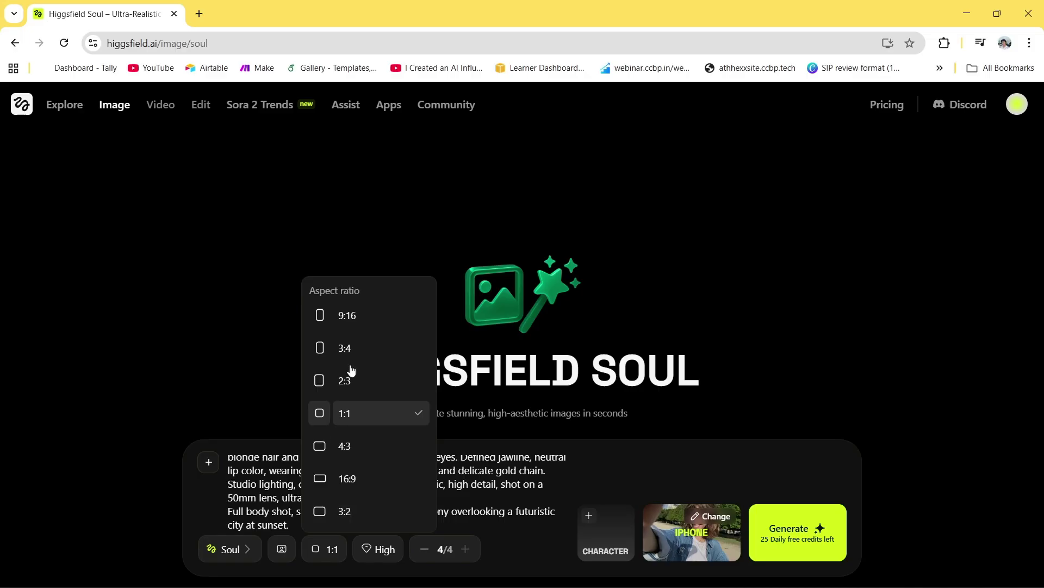
click(332, 549)
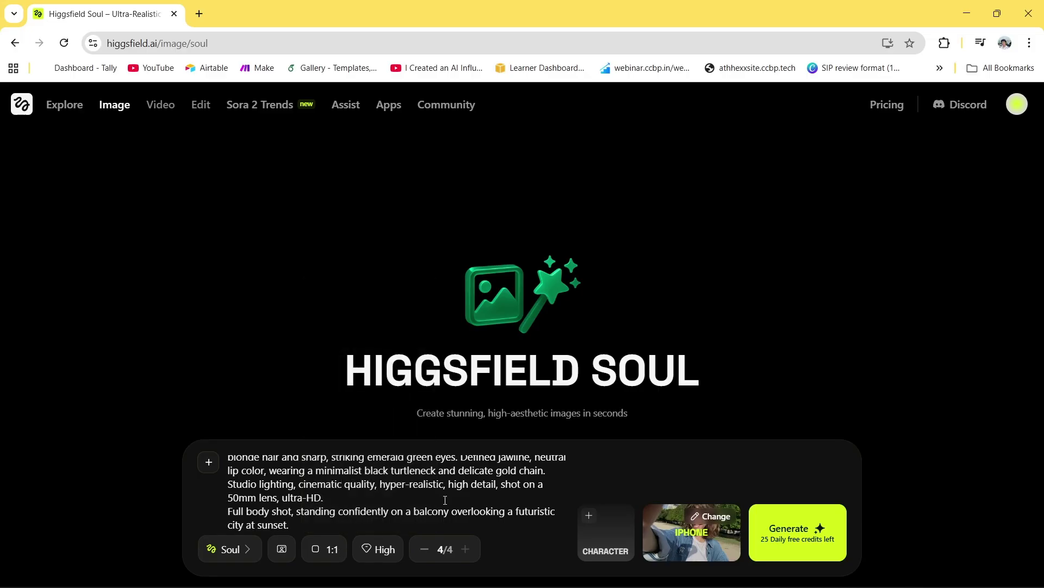
- Generate four balcony portraits from the prompt and preview the first result enlarged
click(795, 533)
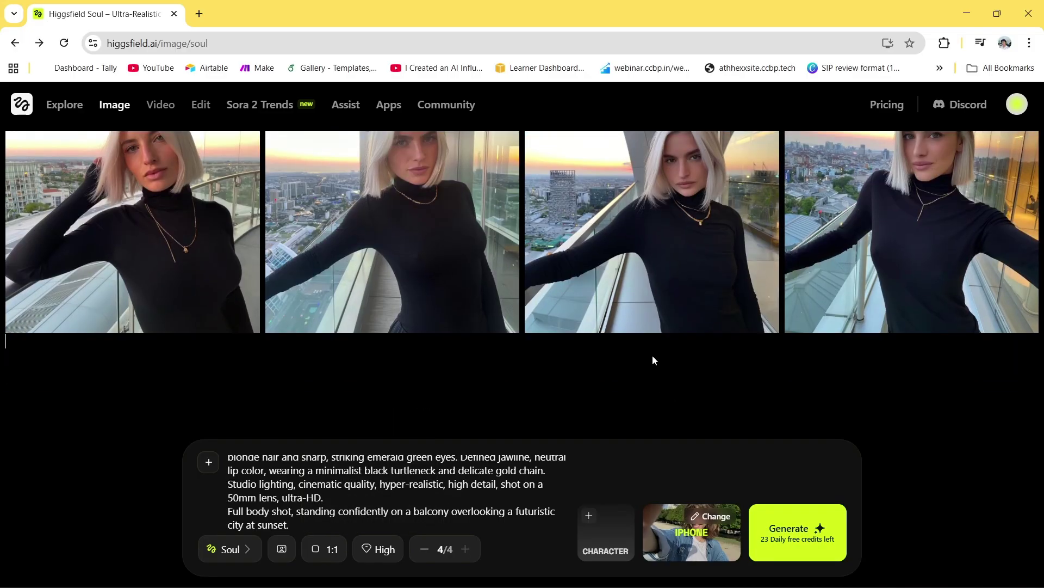
click(199, 13)
click(163, 14)
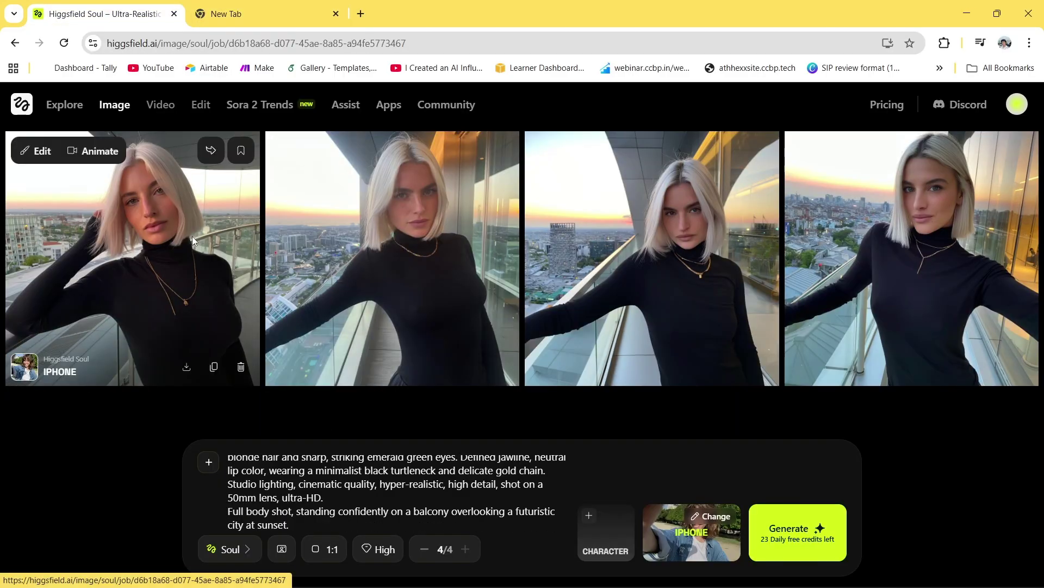
click(191, 236)
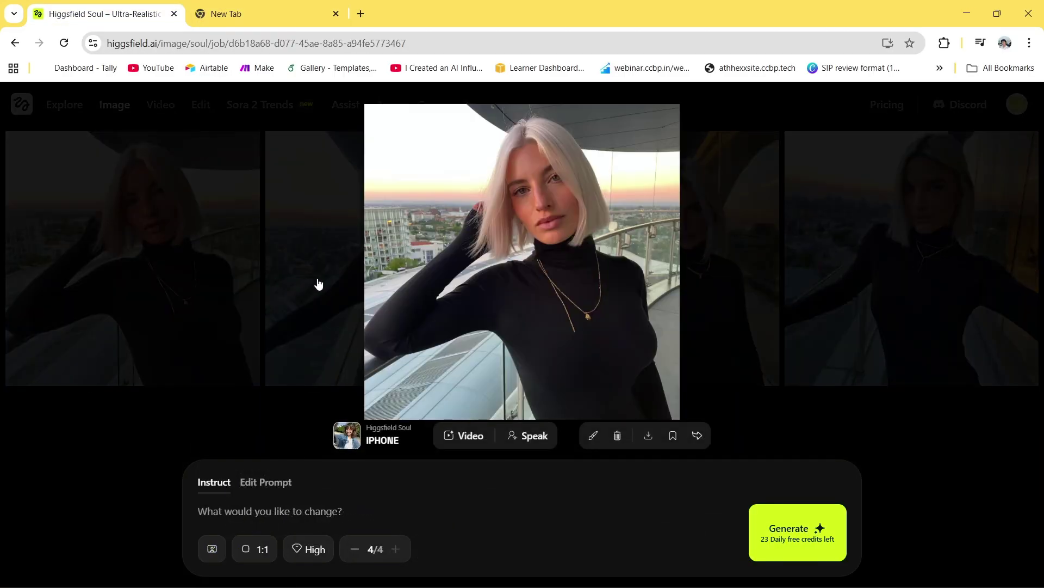
click(898, 391)
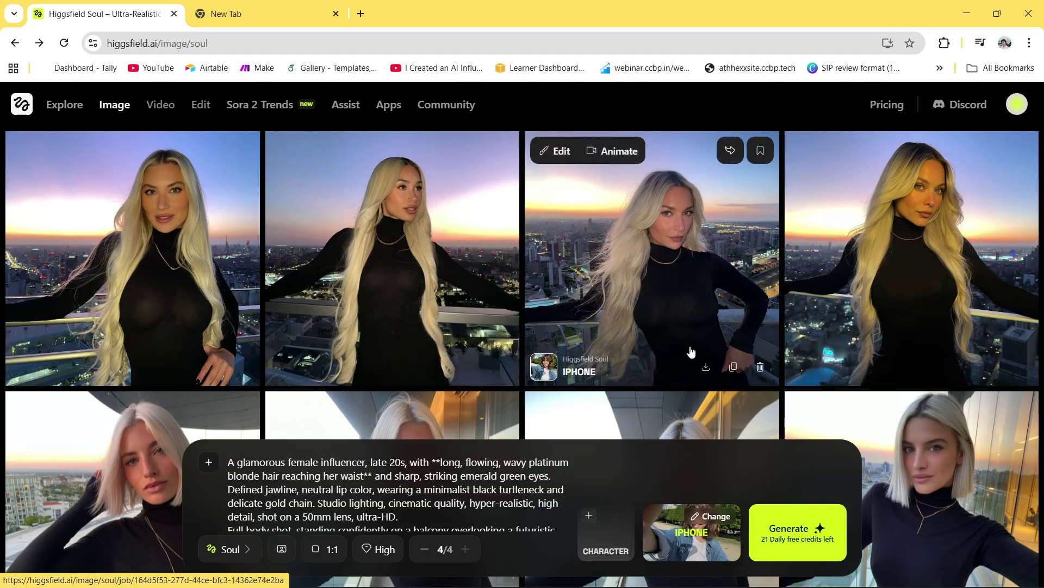
- Inspect the third long-haired portrait in detail, then clear all prompt text
click(708, 278)
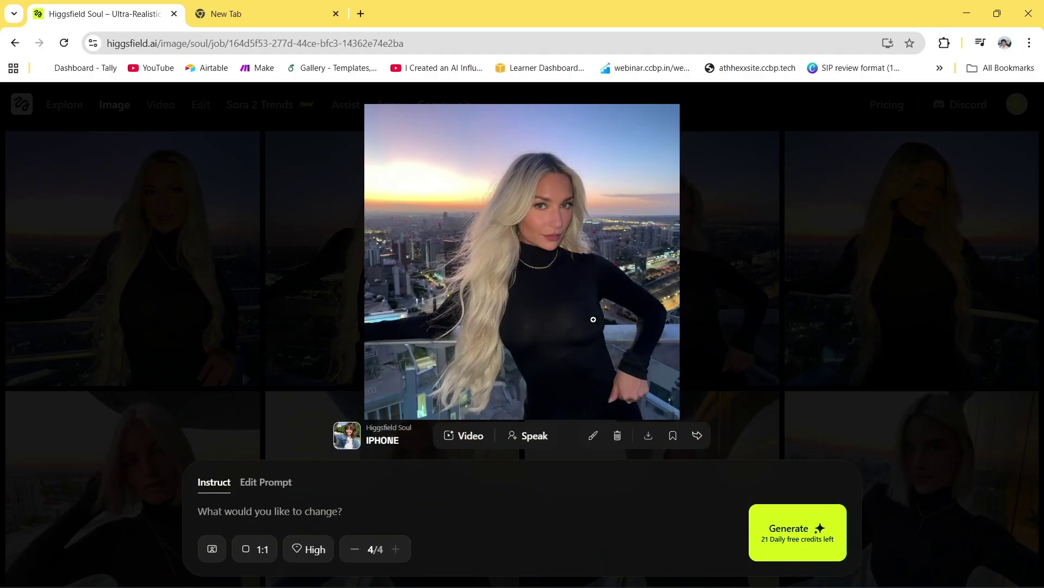
click(741, 306)
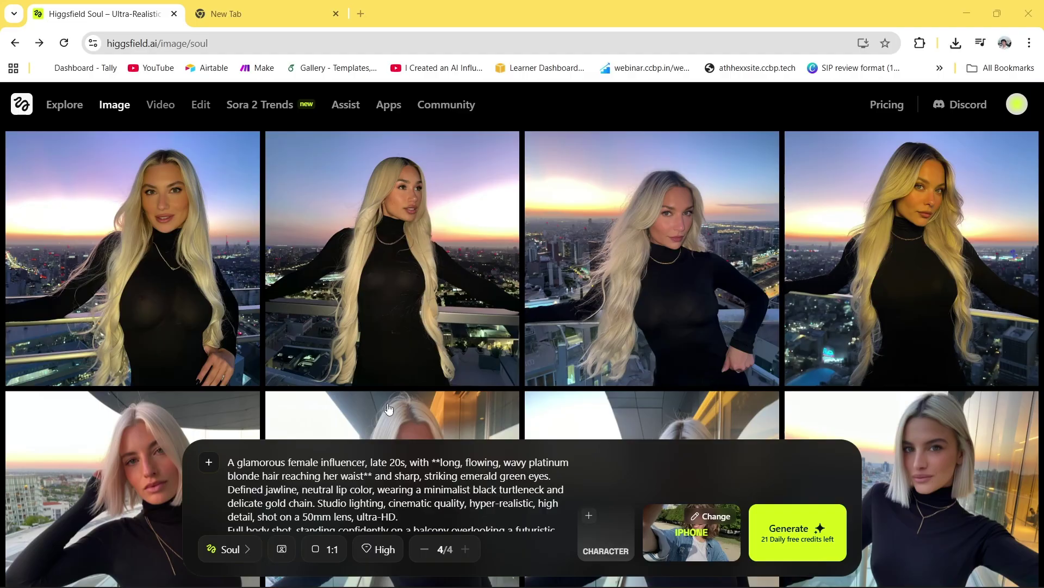
key(ctrl+a)
key(BackSpace)
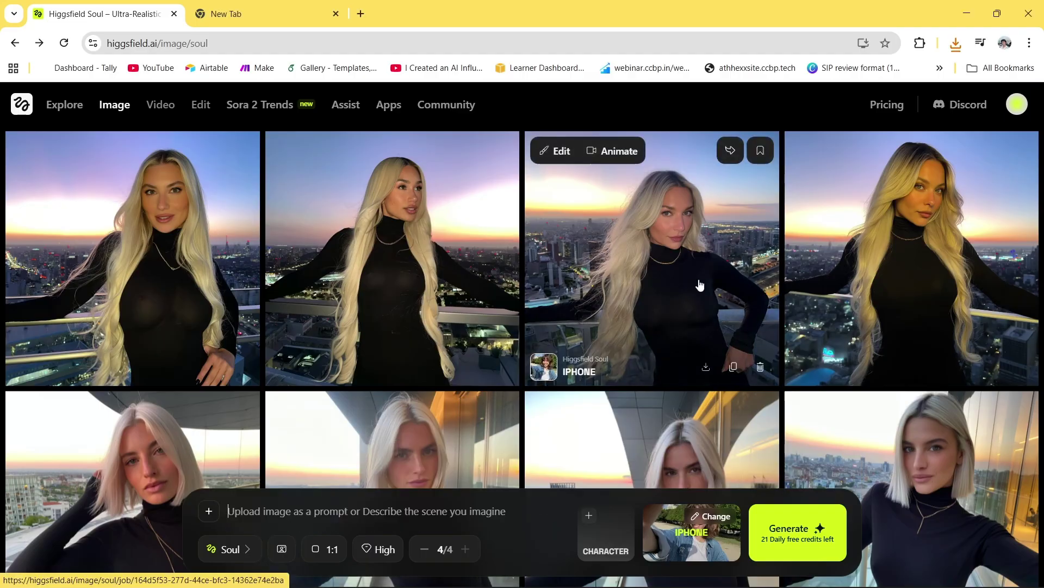
- Upload the downloaded influencer portrait from Downloads as reference and go forward to Multi-Reference
click(209, 511)
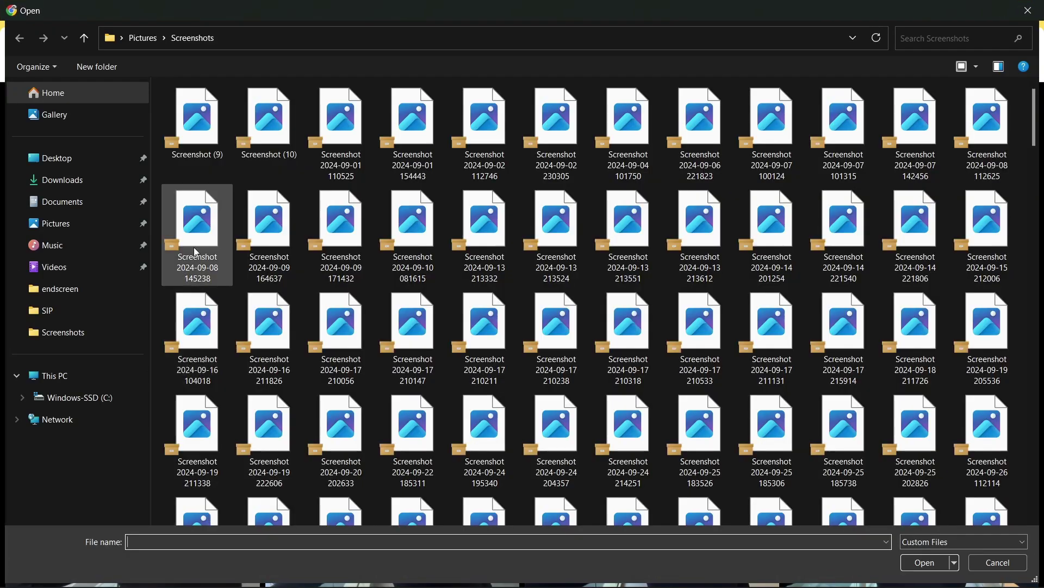
click(99, 183)
double_click(202, 185)
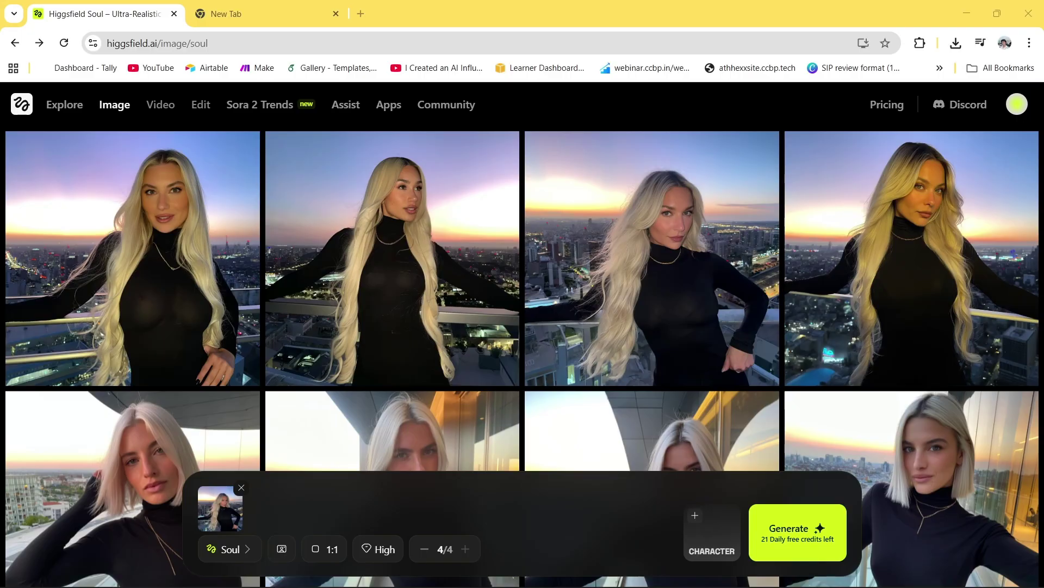
key(alt+Right)
- Delete two unwanted generated images from the gallery
scroll(762, 401, down, 1)
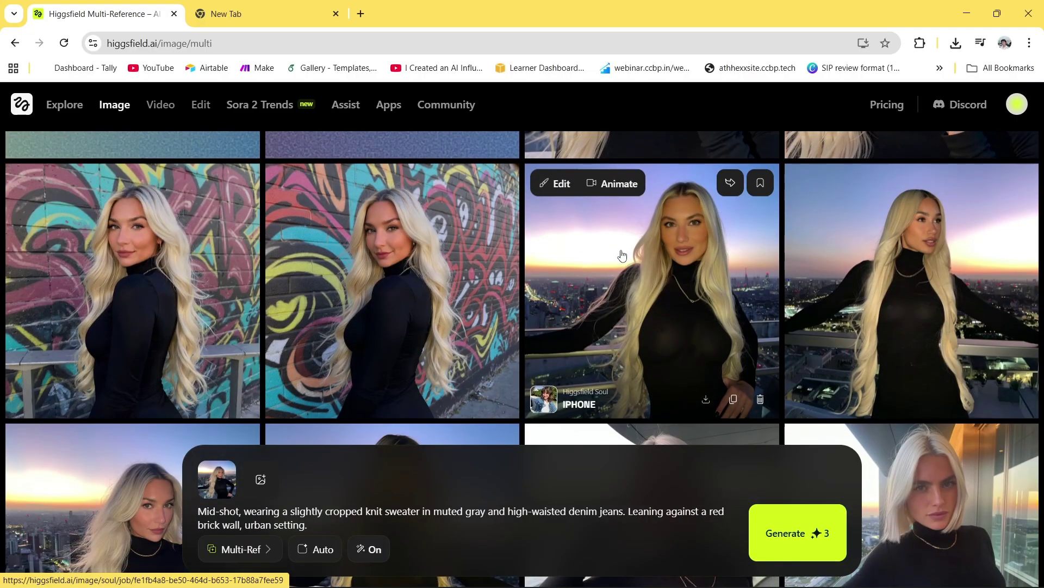
click(762, 401)
click(604, 366)
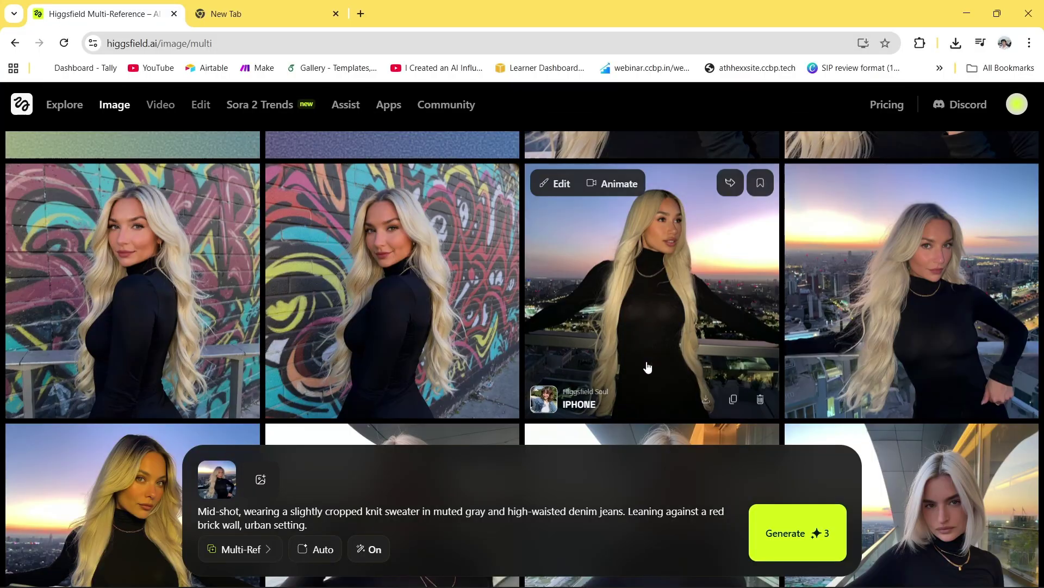
click(761, 399)
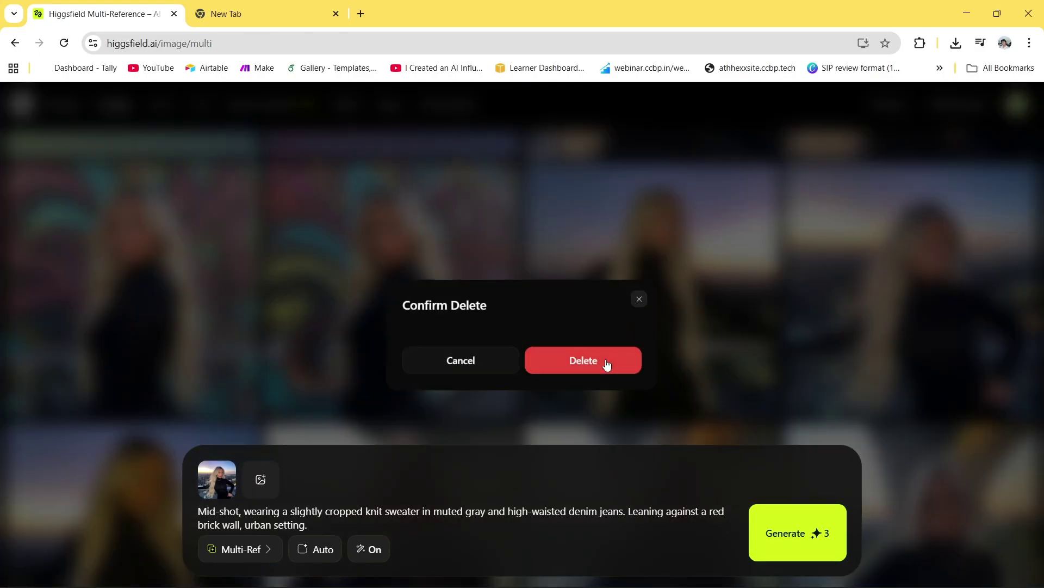
click(608, 364)
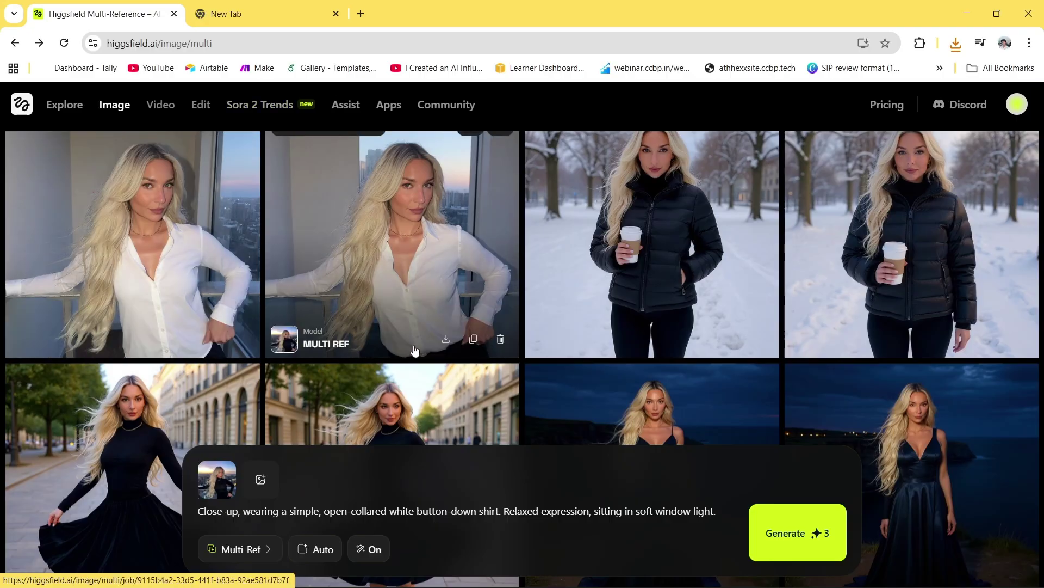
- Scroll through the gallery to review the newest silver sequin top results
scroll(558, 362, down, 5)
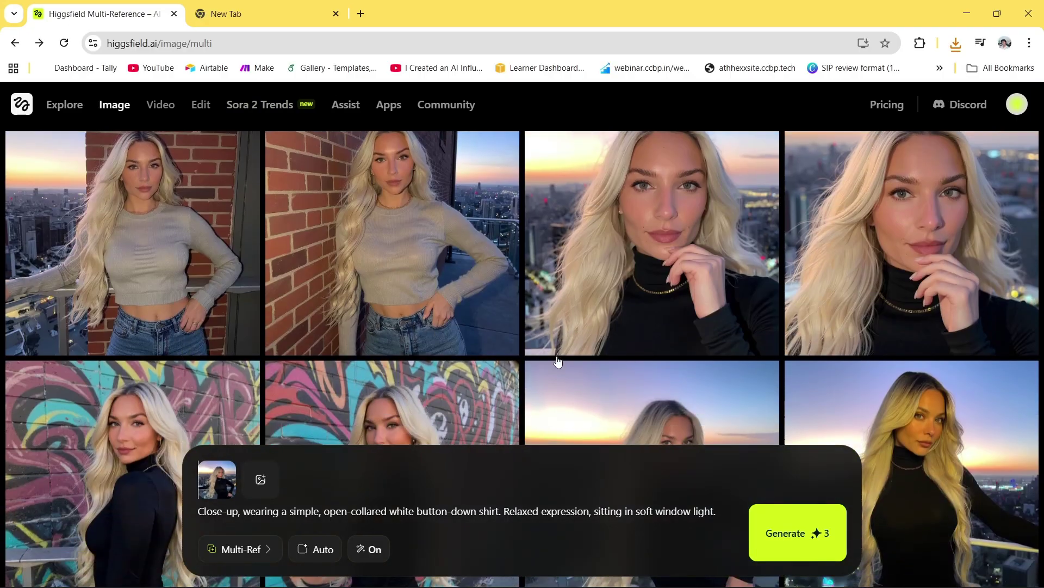
scroll(558, 362, up, 5)
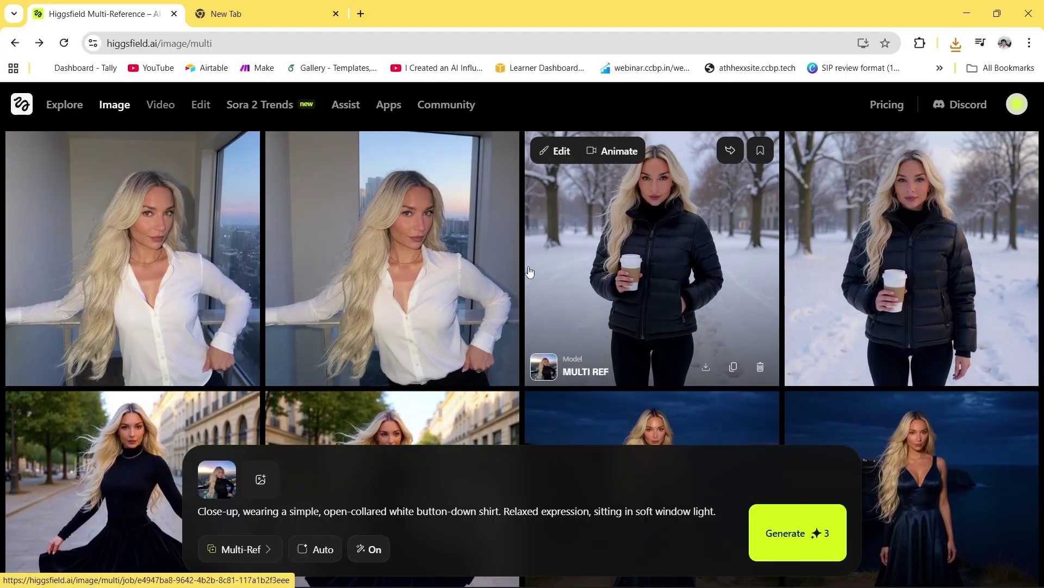
scroll(529, 272, down, 5)
scroll(527, 273, up, 5)
scroll(454, 291, down, 5)
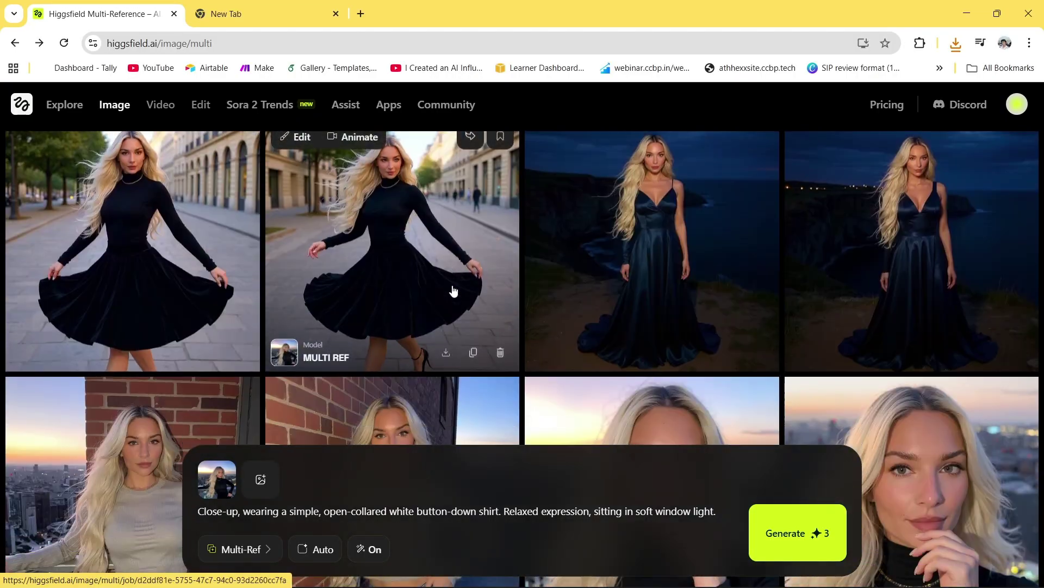
scroll(454, 291, down, 3)
scroll(454, 291, up, 6)
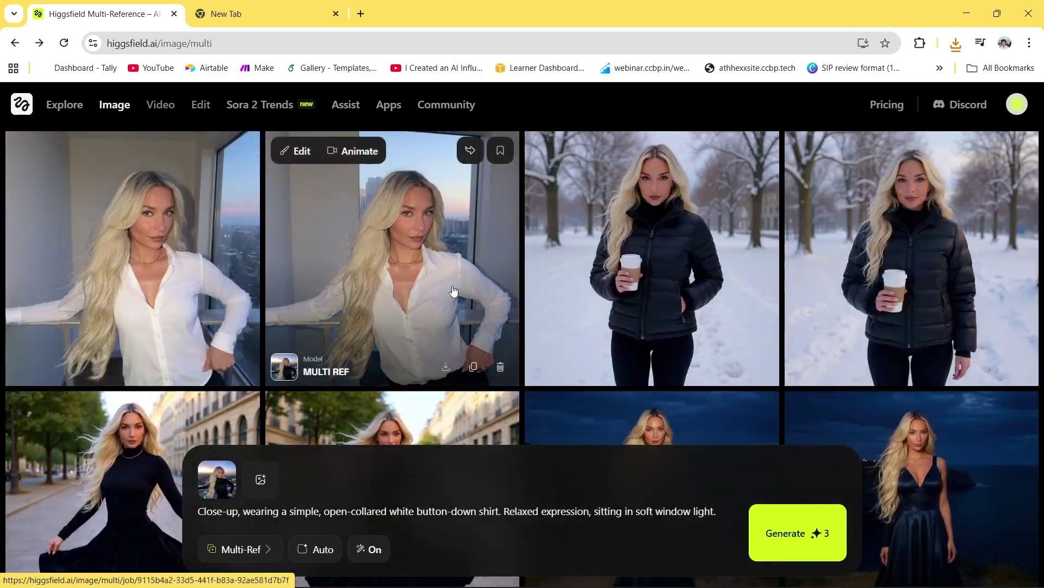
scroll(454, 291, down, 3)
scroll(454, 291, up, 3)
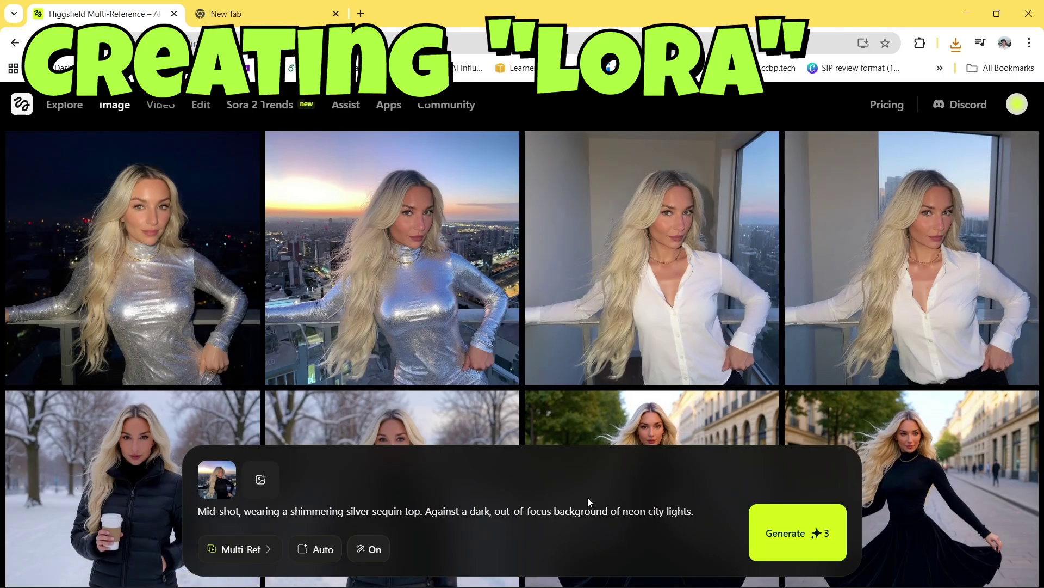
- Start a new Soul ID character and upload the first eleven influencer photos
mouse_move(103, 106)
click(94, 224)
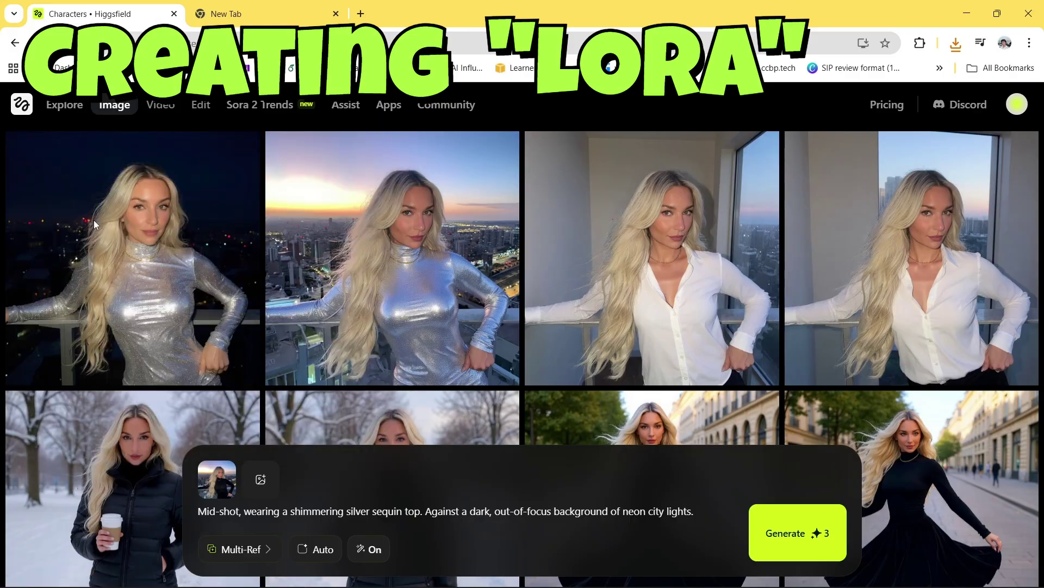
click(466, 423)
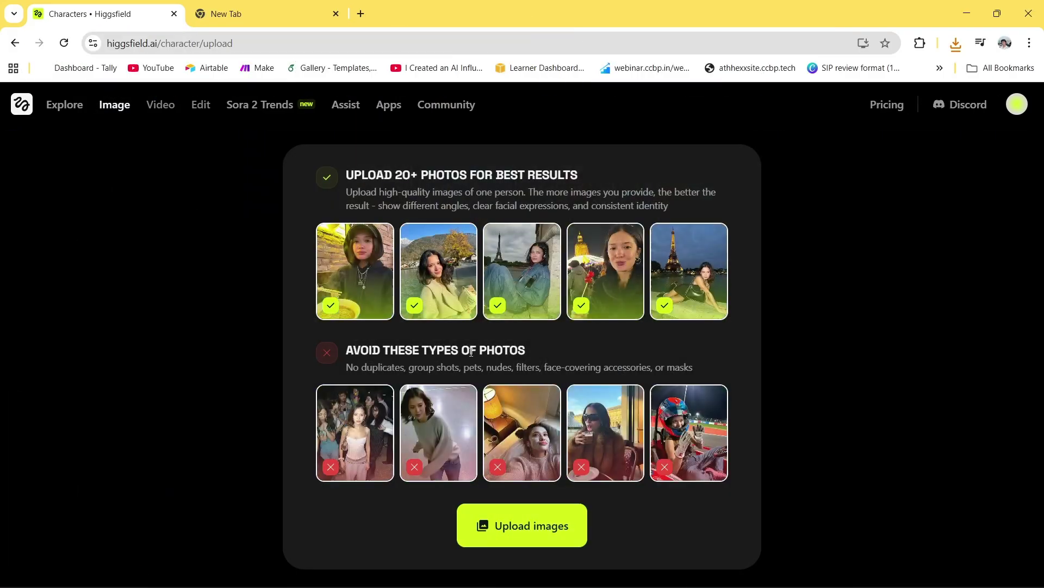
click(551, 524)
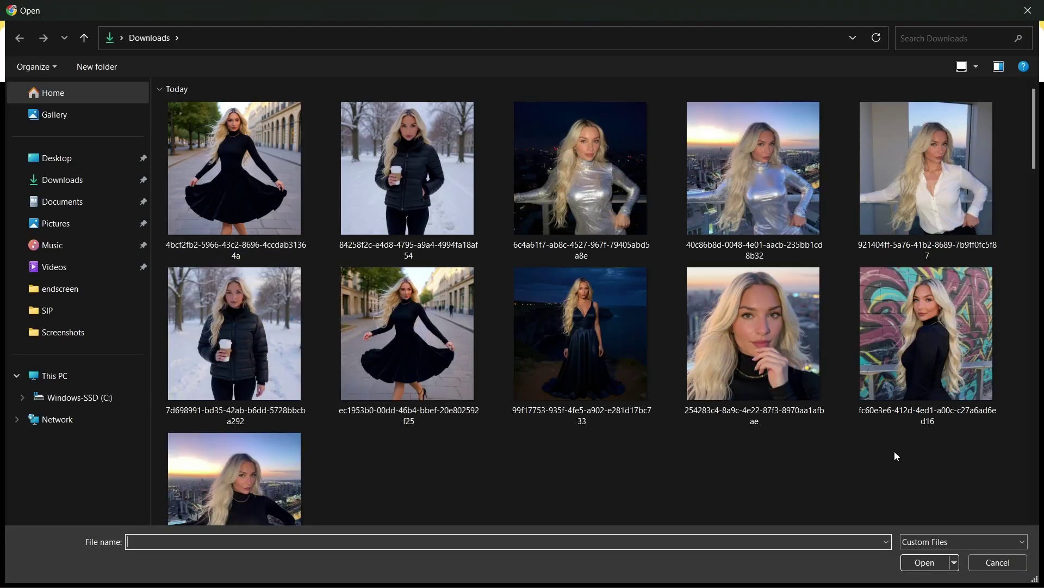
drag(950, 457, 243, 179)
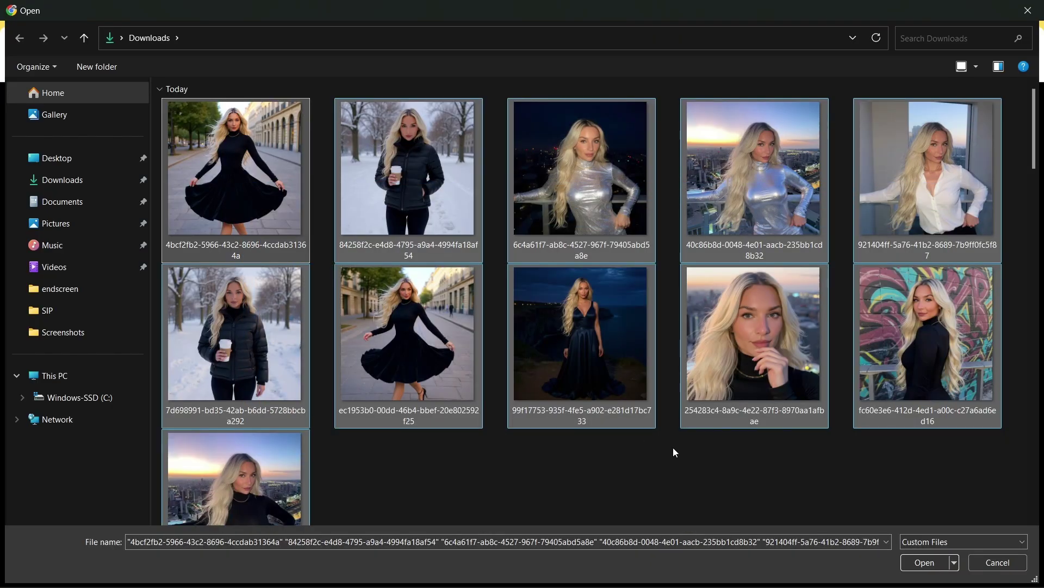
click(925, 562)
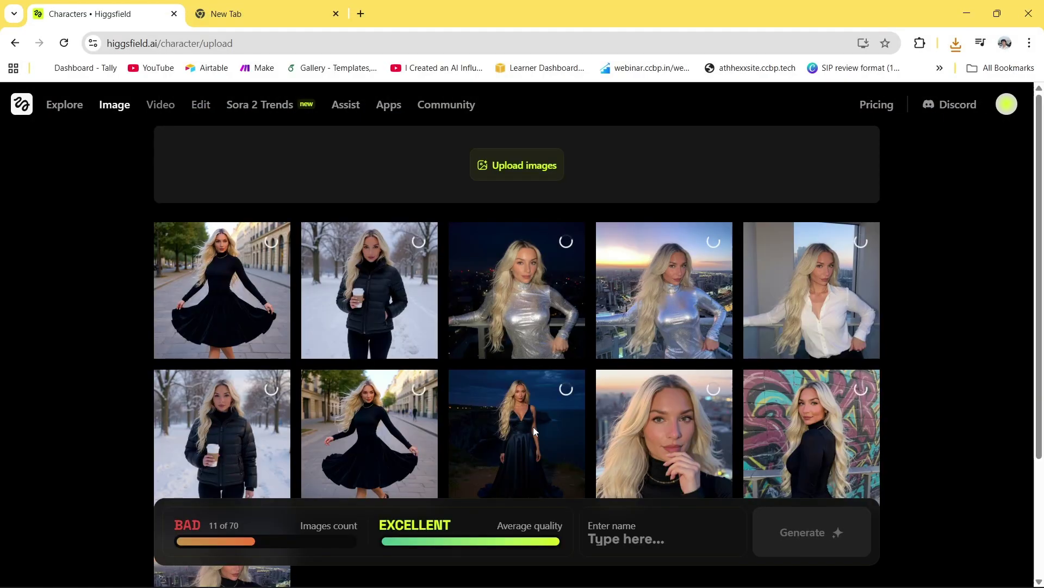
- Add five second-row photos, then three top-row photos to the character
scroll(533, 427, down, 3)
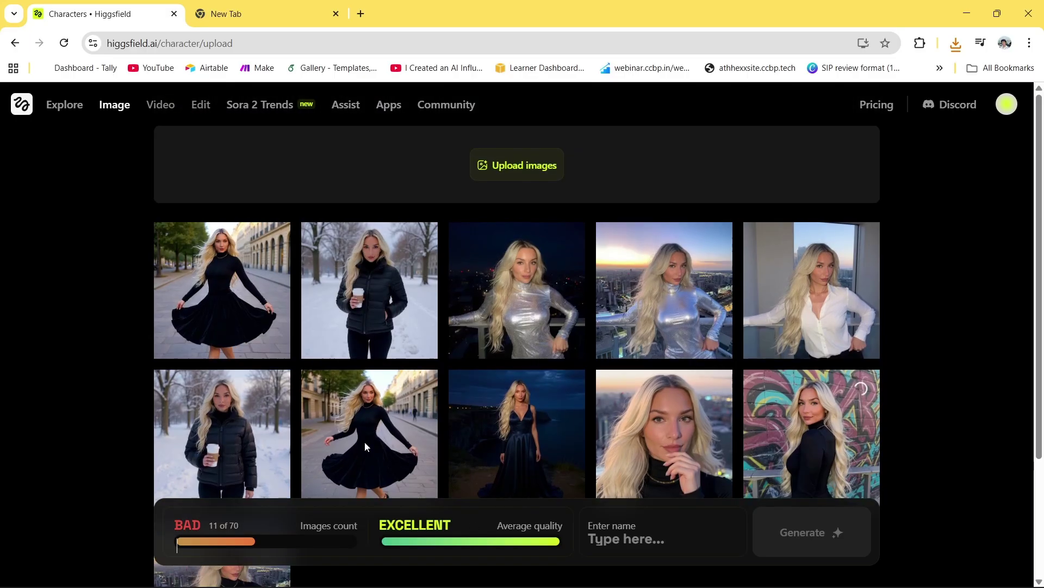
scroll(364, 441, down, 3)
scroll(365, 446, up, 3)
click(503, 167)
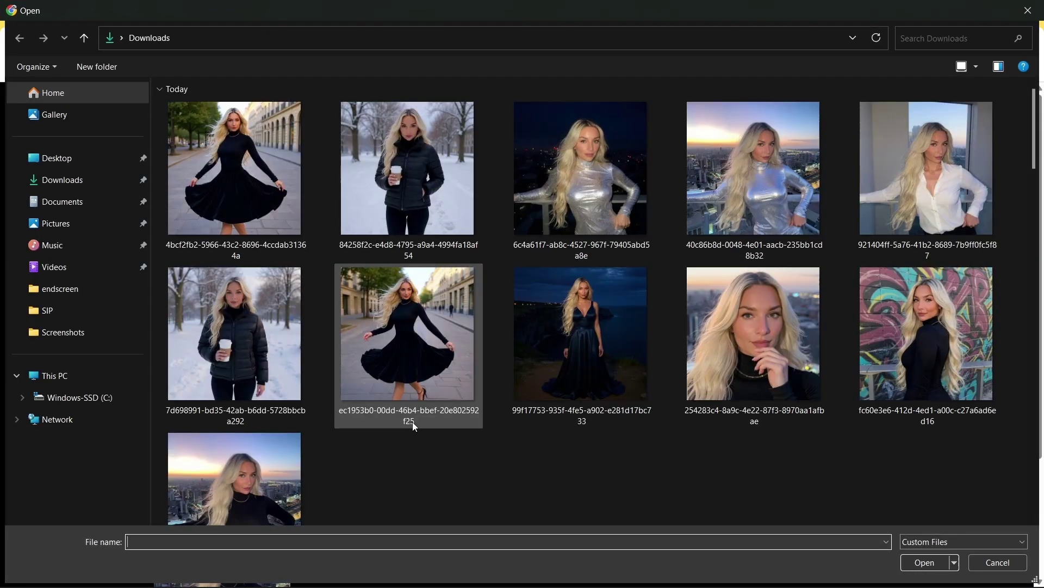
drag(905, 441, 291, 370)
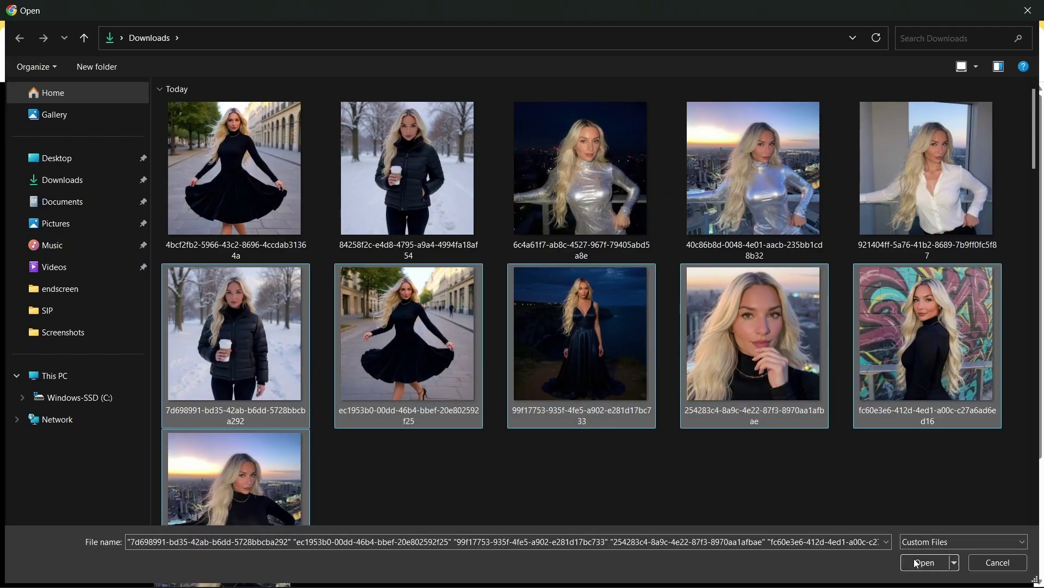
key(Return)
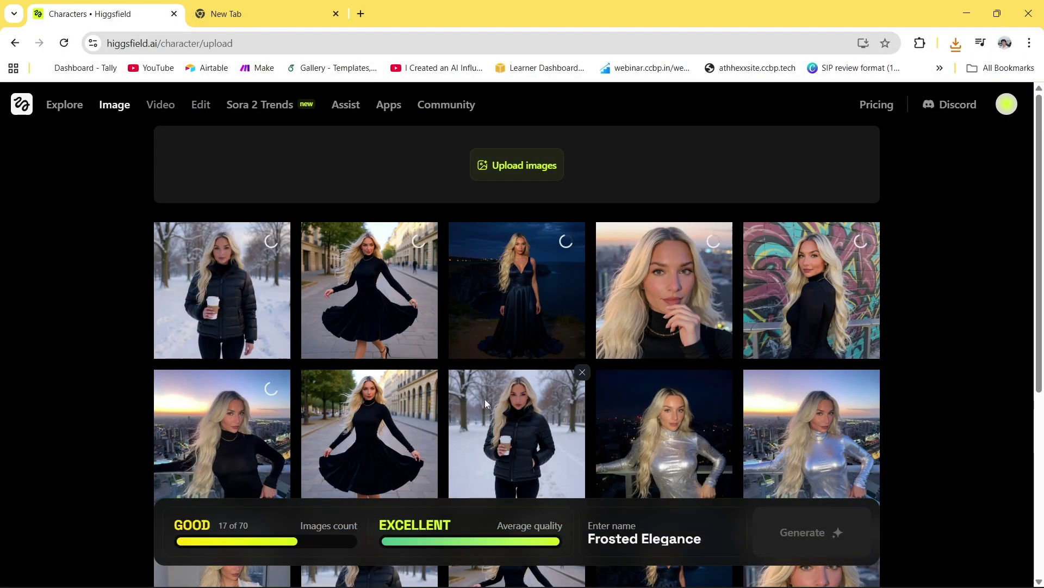
click(530, 170)
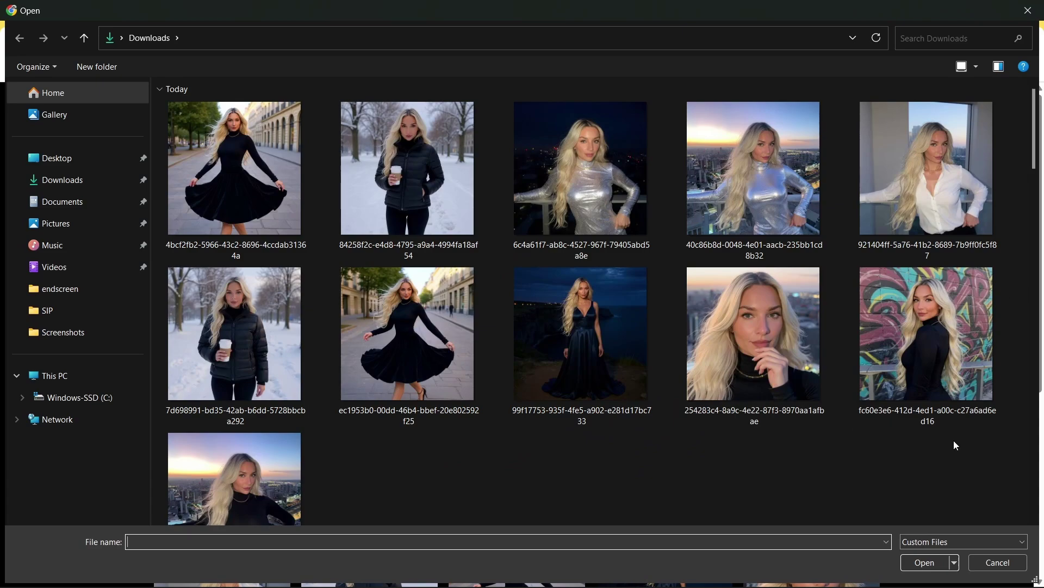
drag(1014, 202, 512, 104)
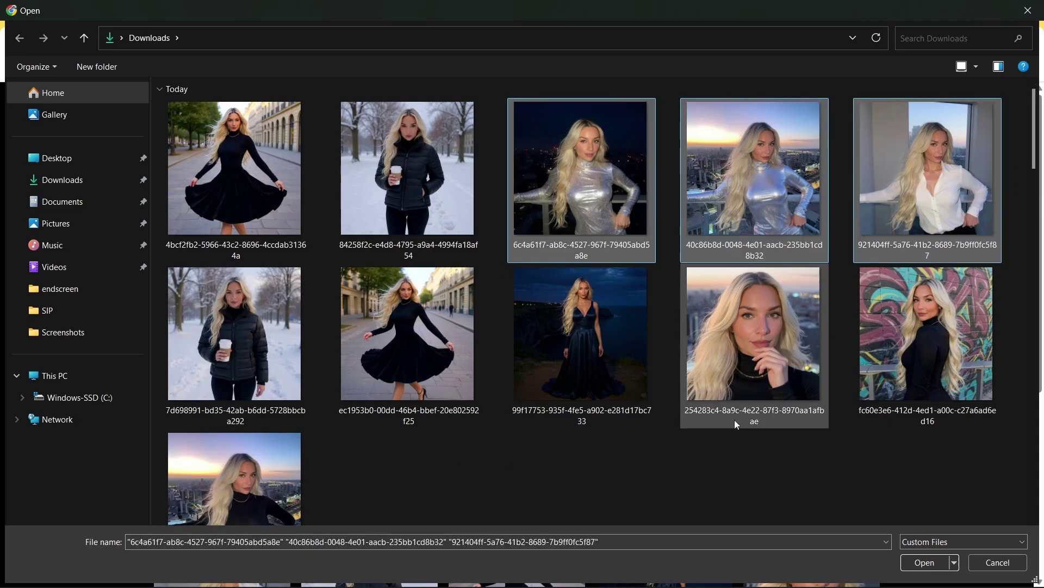
click(925, 563)
- Replace the suggested name Frosted Elegance with 'Loraa'
scroll(595, 445, down, 3)
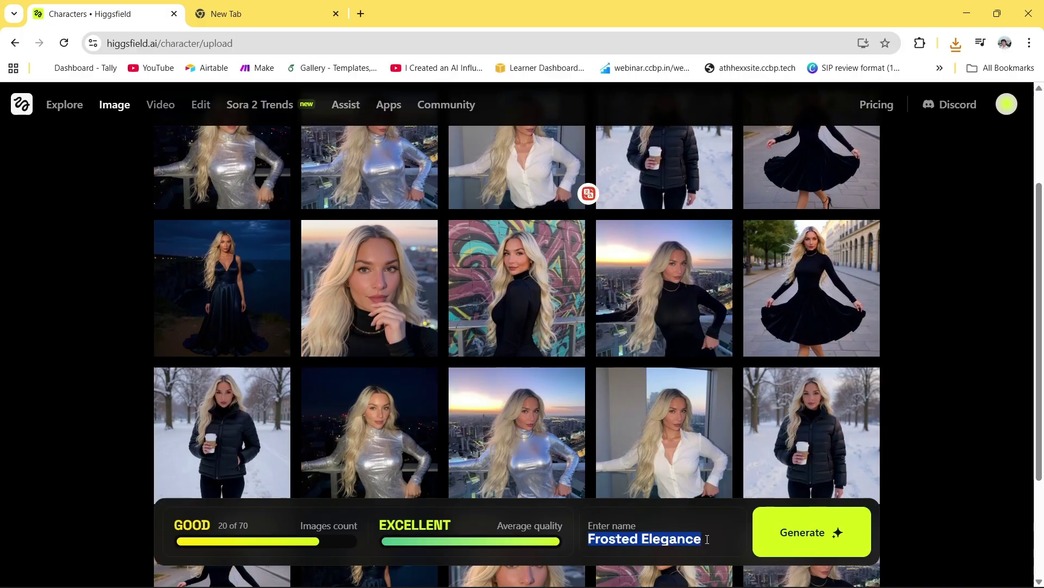
key(BackSpace)
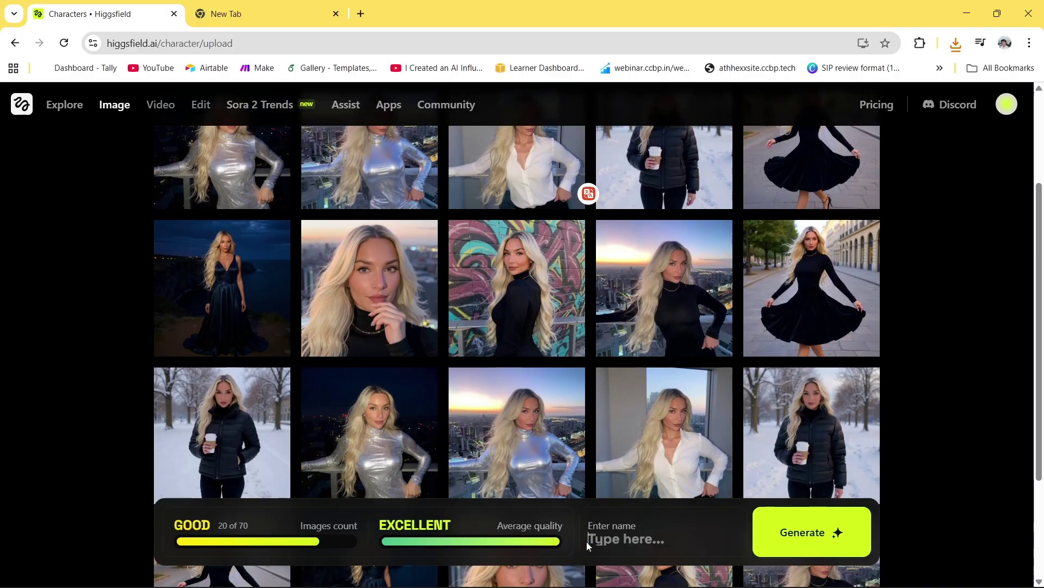
text(Loraa)
- Upload three more top-row photos plus the silver and white-shirt photos
scroll(507, 361, down, 3)
scroll(507, 362, up, 6)
click(516, 167)
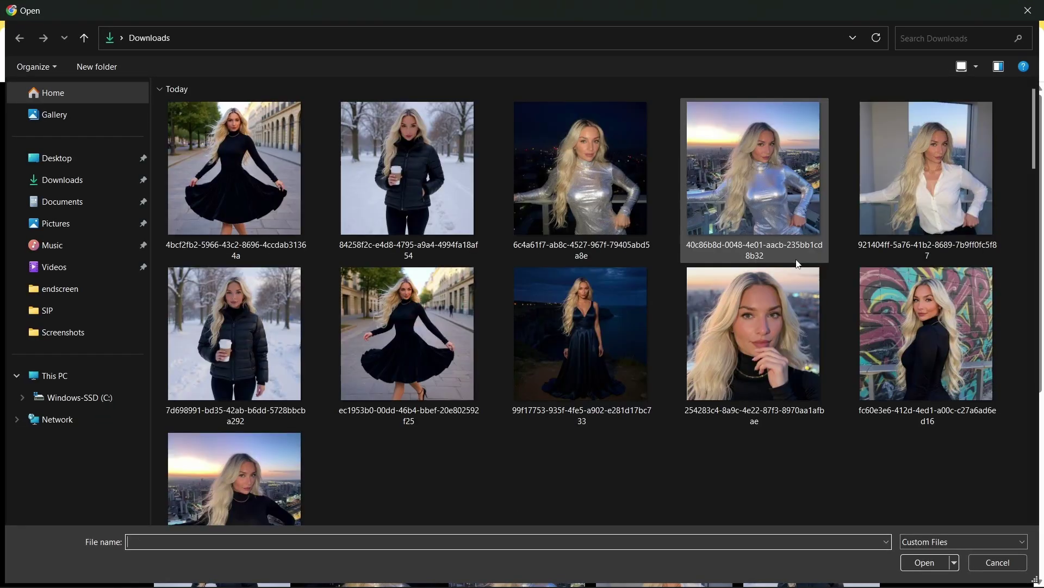
drag(1021, 191, 527, 185)
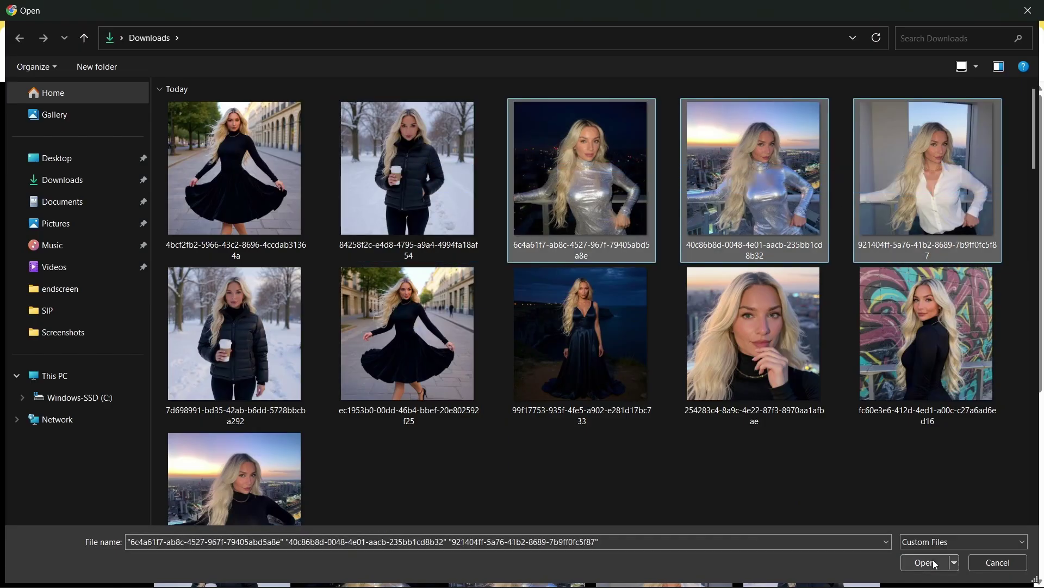
click(925, 562)
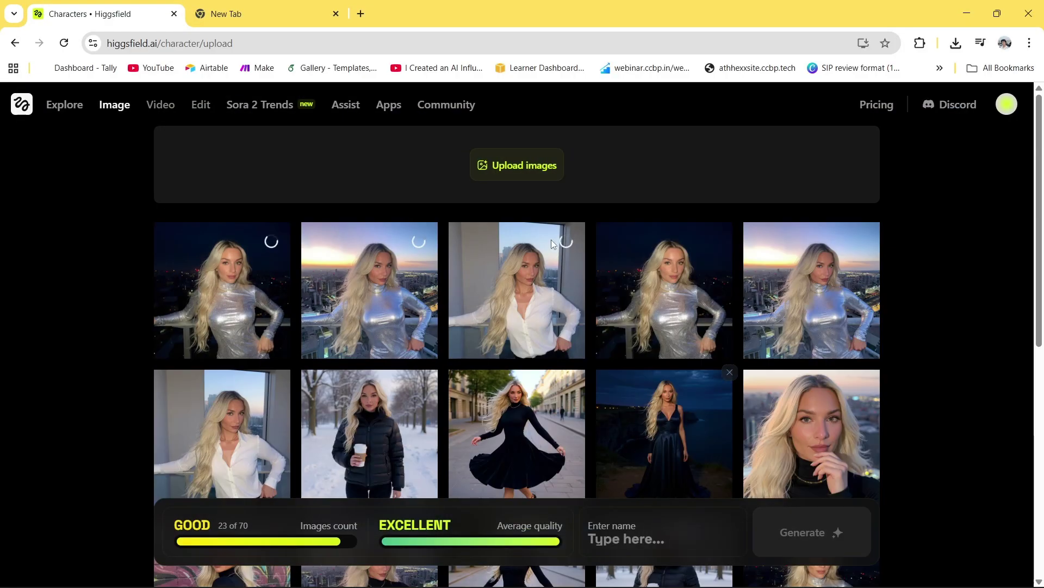
click(516, 169)
drag(1010, 212, 789, 206)
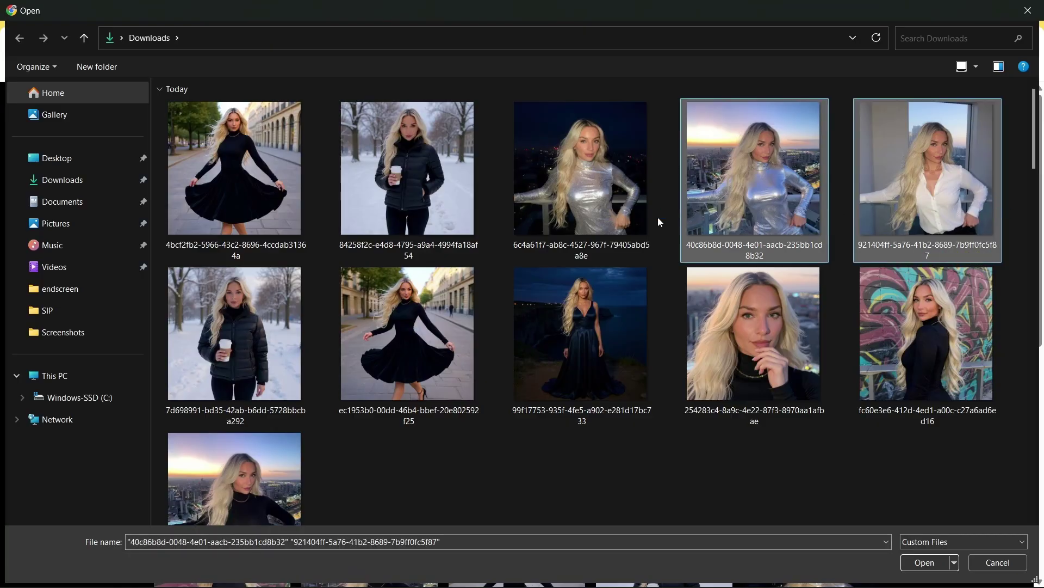
click(925, 562)
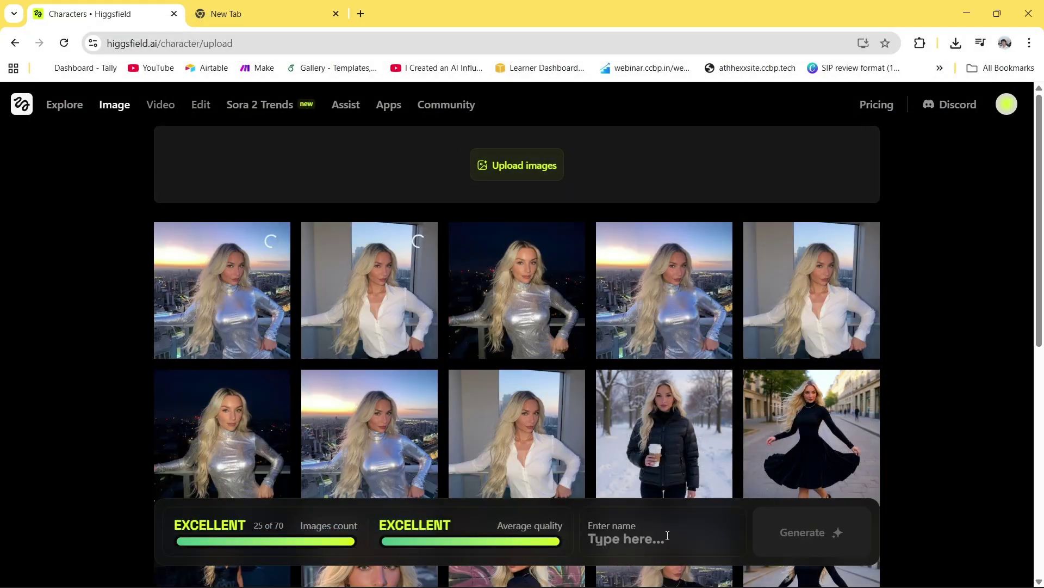
- Name the character 'Clayraa' and generate it
click(654, 541)
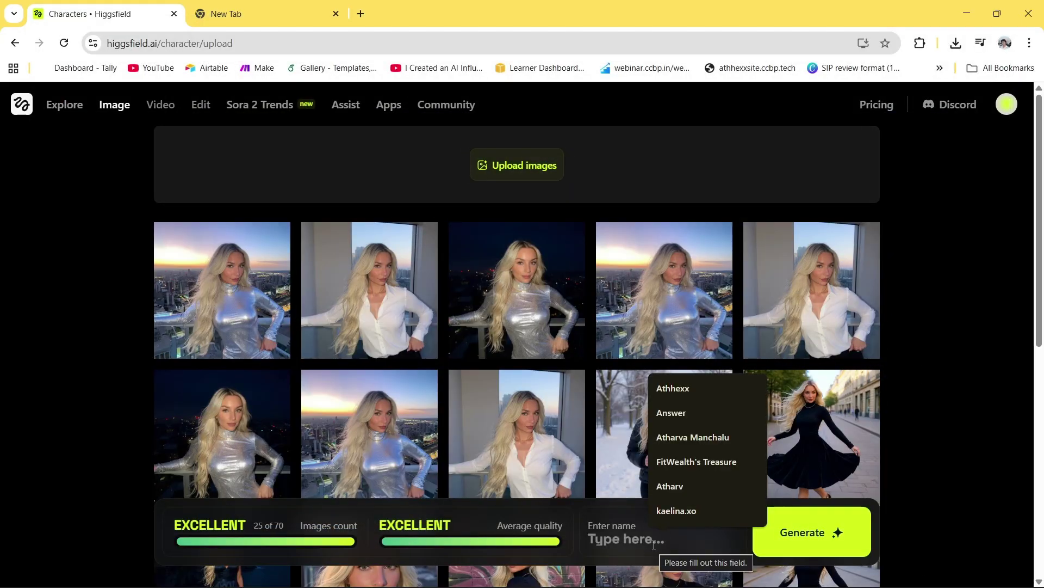
text(Cl)
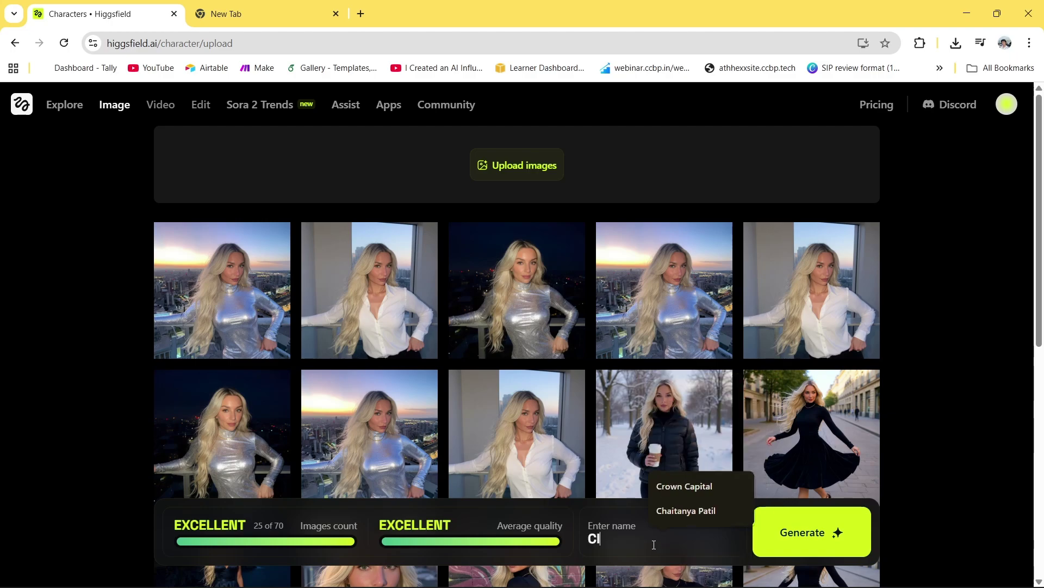
text(ayraa)
mouse_move(802, 544)
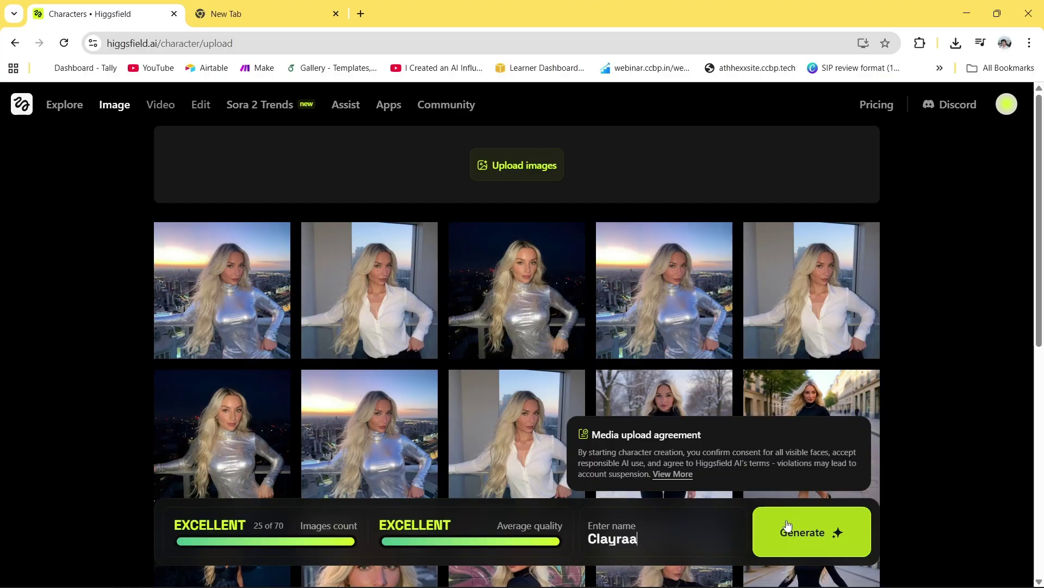
click(787, 527)
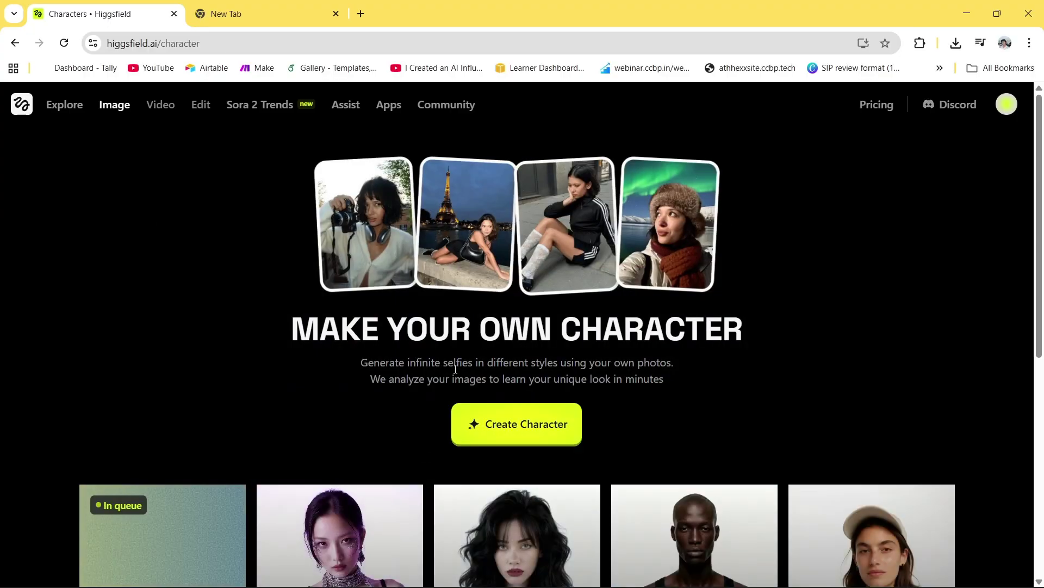
- Set up a Soul image with the CLAYRAA character and SUNSET BEACH style
scroll(476, 346, down, 6)
scroll(938, 439, up, 3)
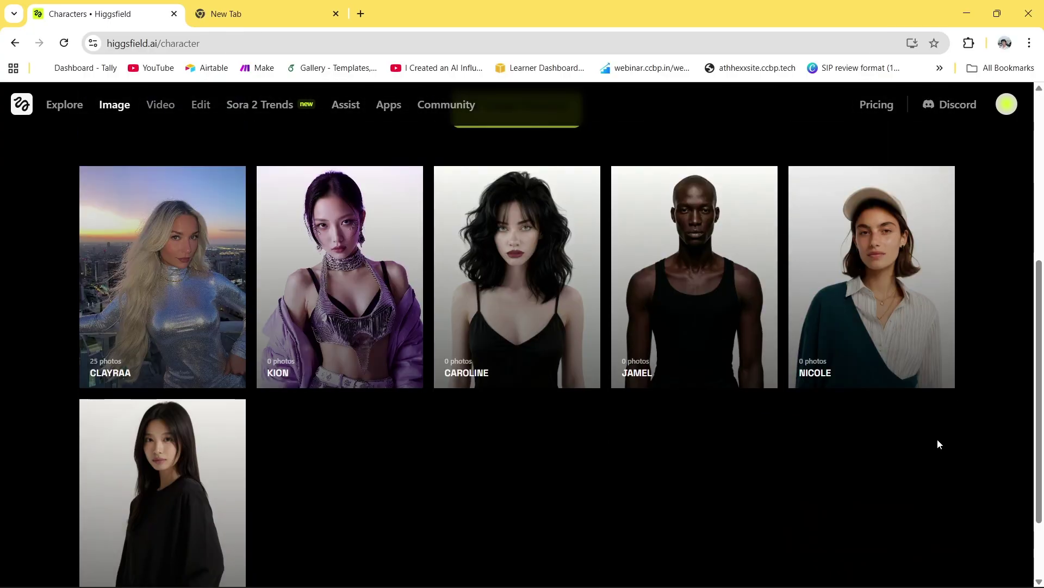
click(163, 383)
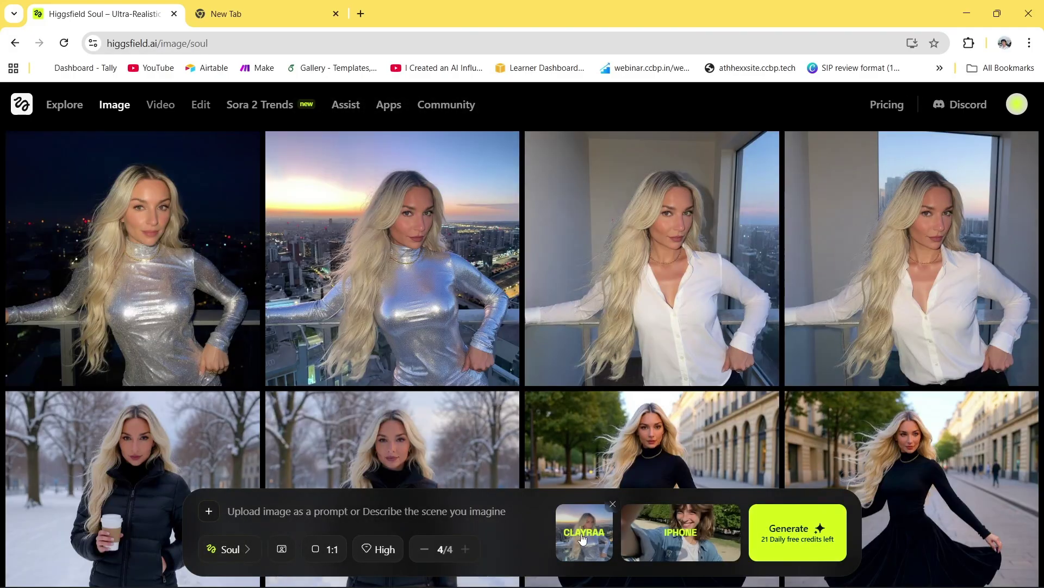
click(582, 536)
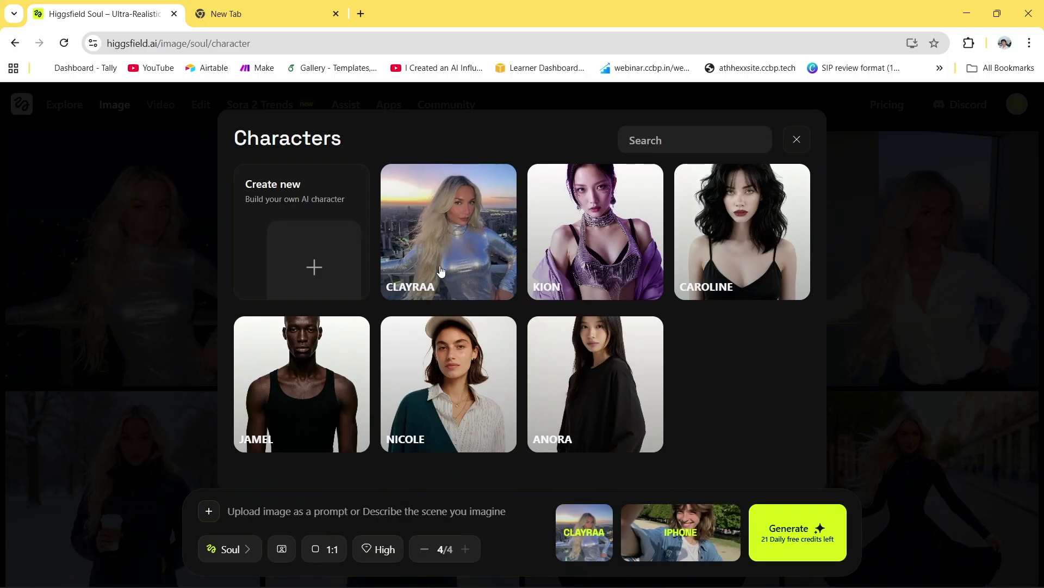
click(442, 270)
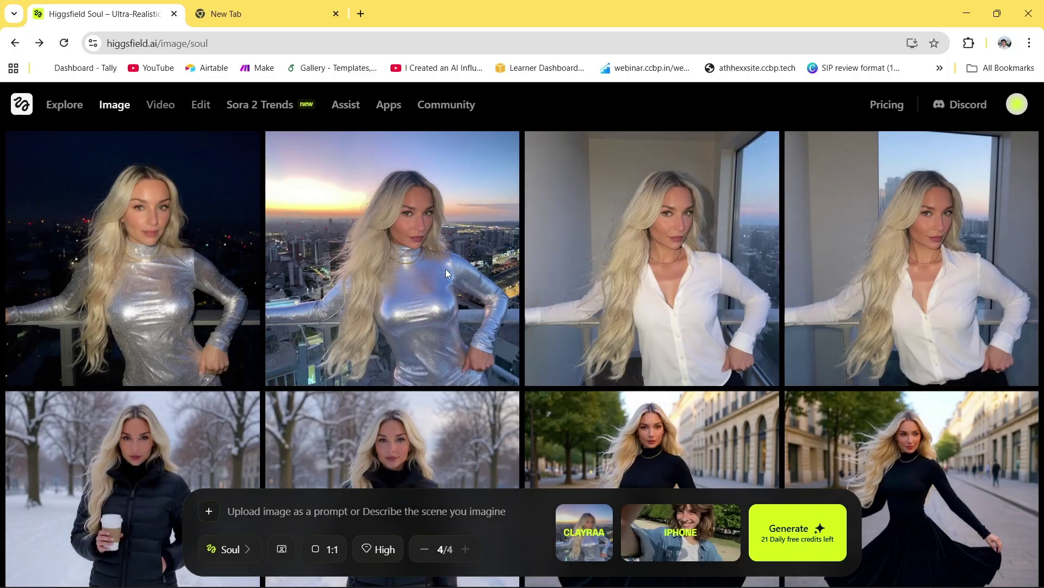
click(675, 535)
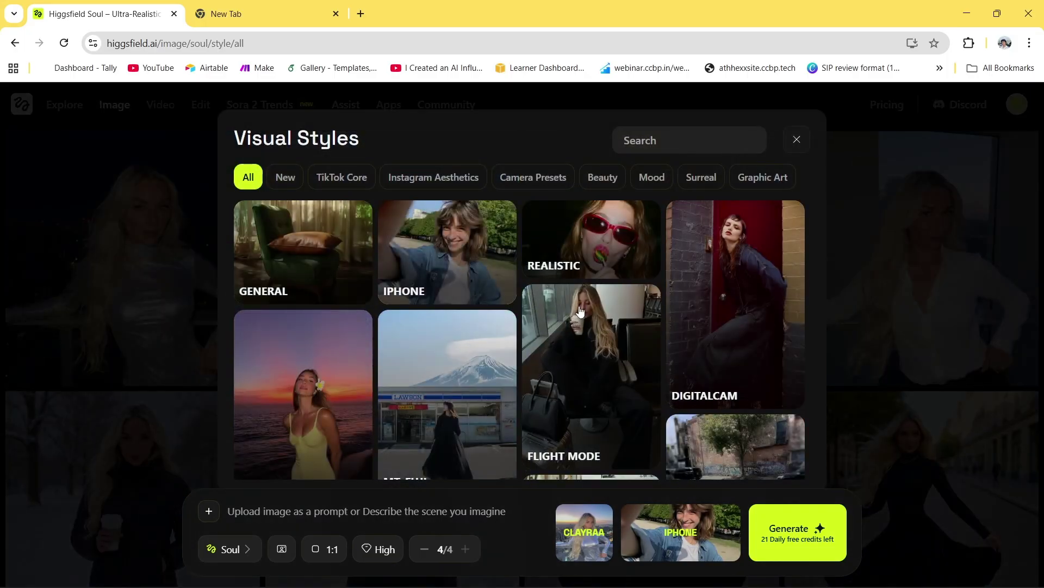
scroll(581, 312, down, 2)
scroll(581, 311, down, 1)
click(324, 303)
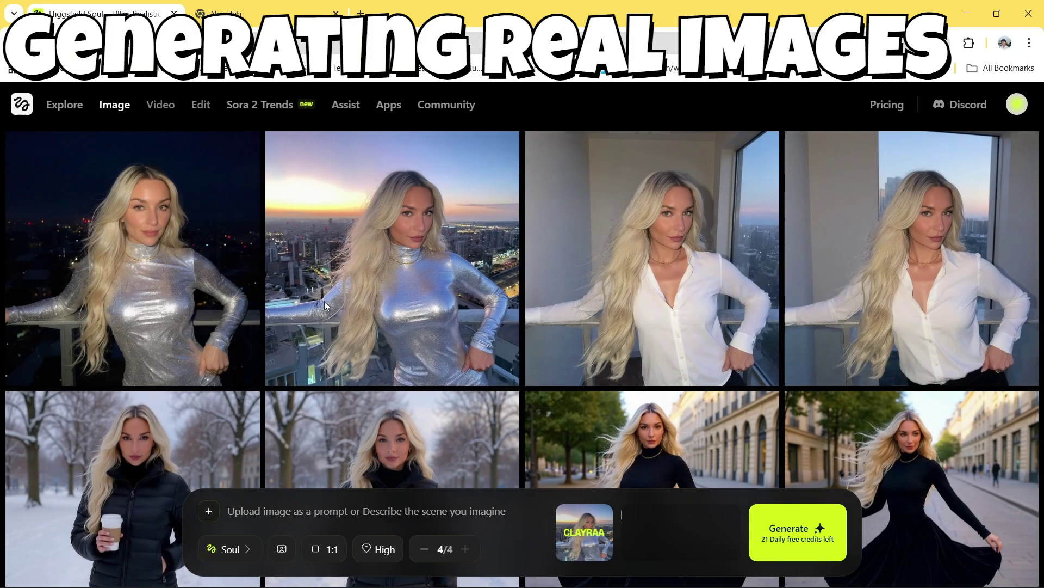
- Paste the golden-hour beach selfie prompt, generate four images, and preview one enlarged
click(462, 510)
text(Mid-shot, cinematic selfie of the influencer, looking genuinely happy and smiling directly at the camera. She is wearing a flowing, semi-sheer white cover-up. The scene is a pristine white sand beach at **golden hour sunset**. Vibrant, warm hues fill the sky (pinks, oranges, and deep yellows). Ocean waves are gently rolling in the background. Hyper-realistic, UHD, high detail, shot on an 85mm lens.)
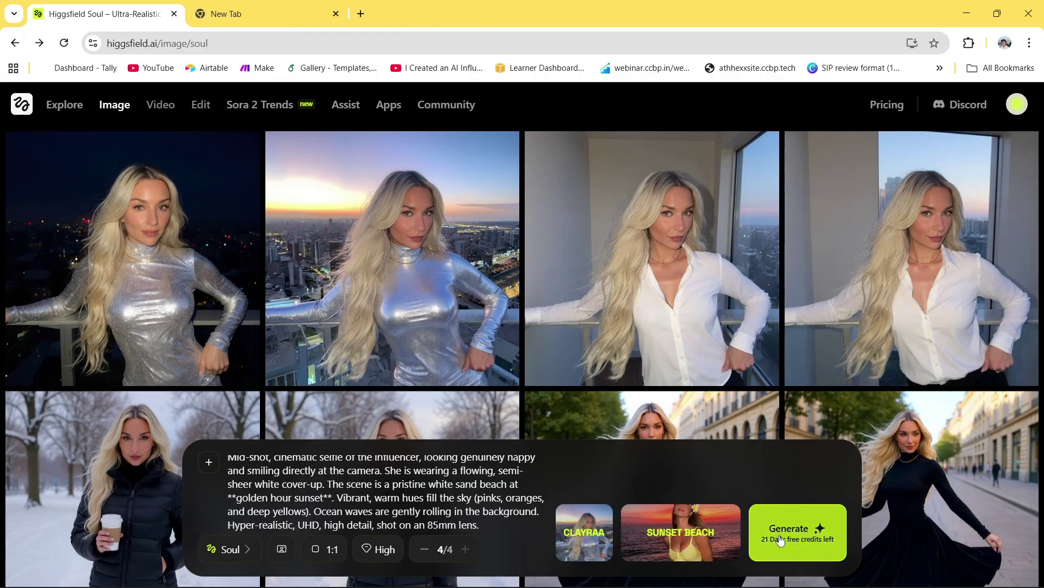
click(723, 538)
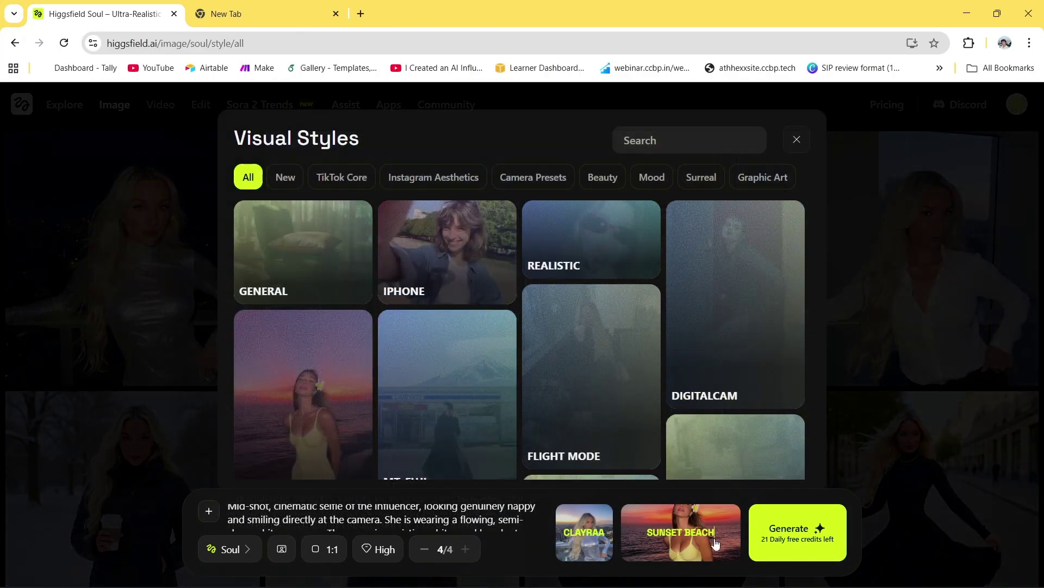
click(763, 510)
click(763, 512)
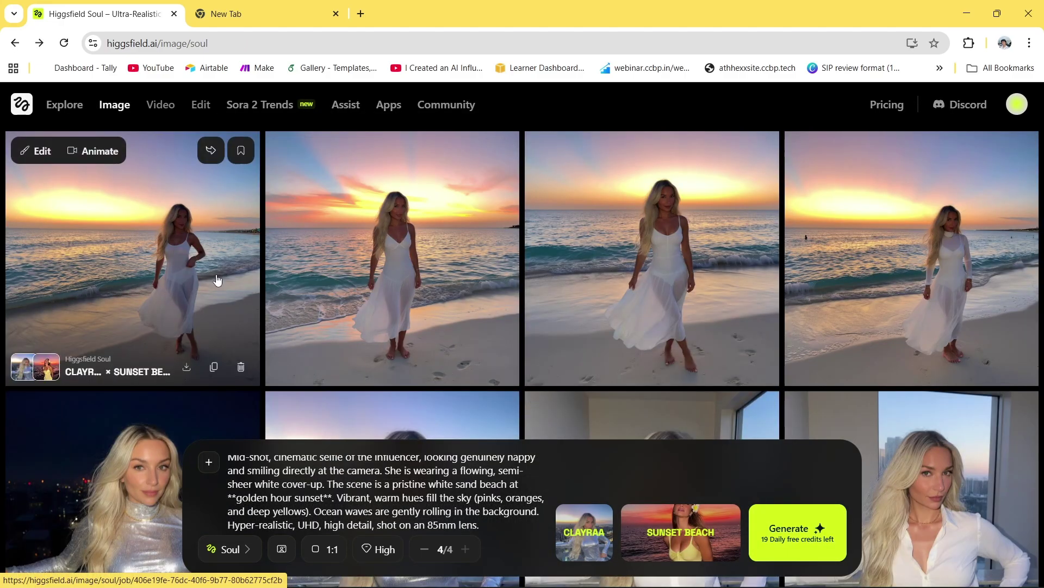
click(631, 304)
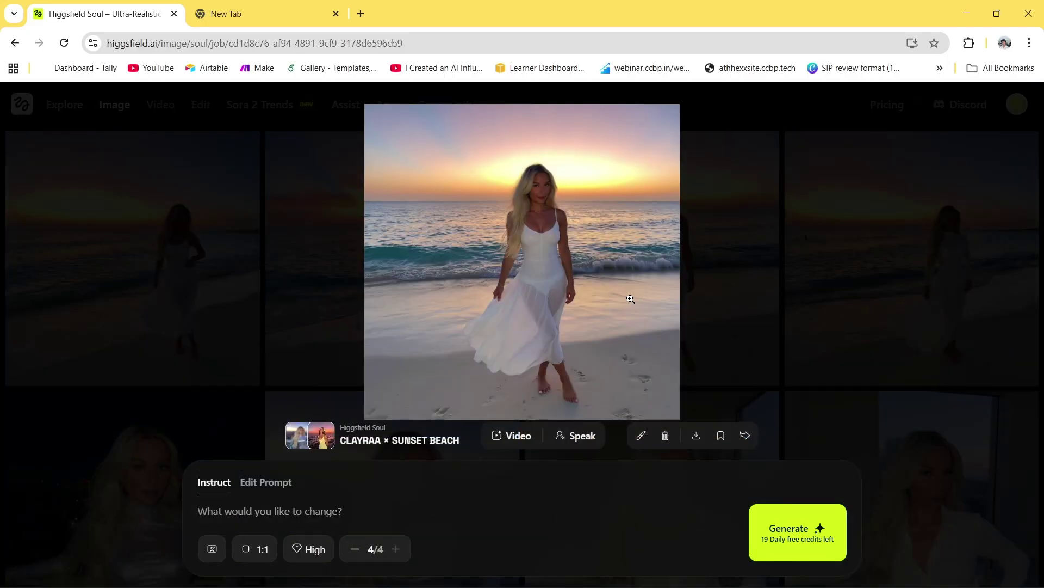
click(266, 313)
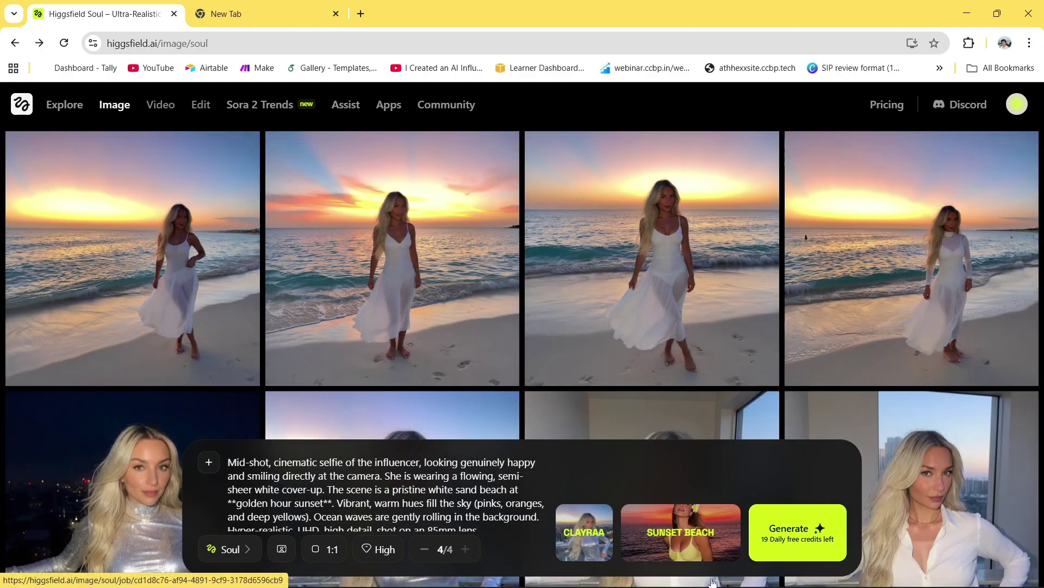
- Switch to the FLIGHT MODE style, clear the beach prompt, and generate
click(686, 534)
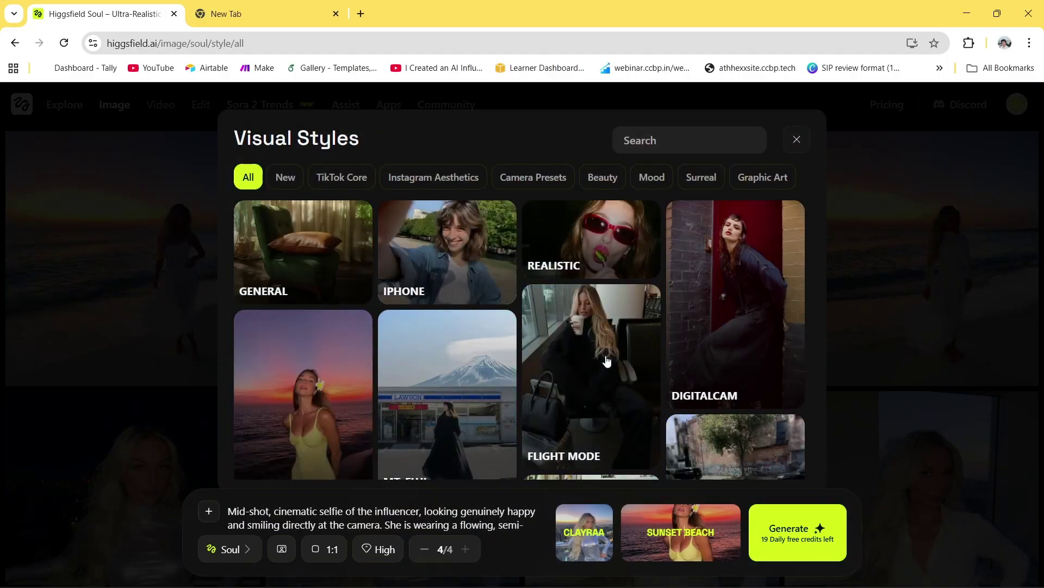
scroll(607, 360, down, 3)
scroll(607, 361, up, 1)
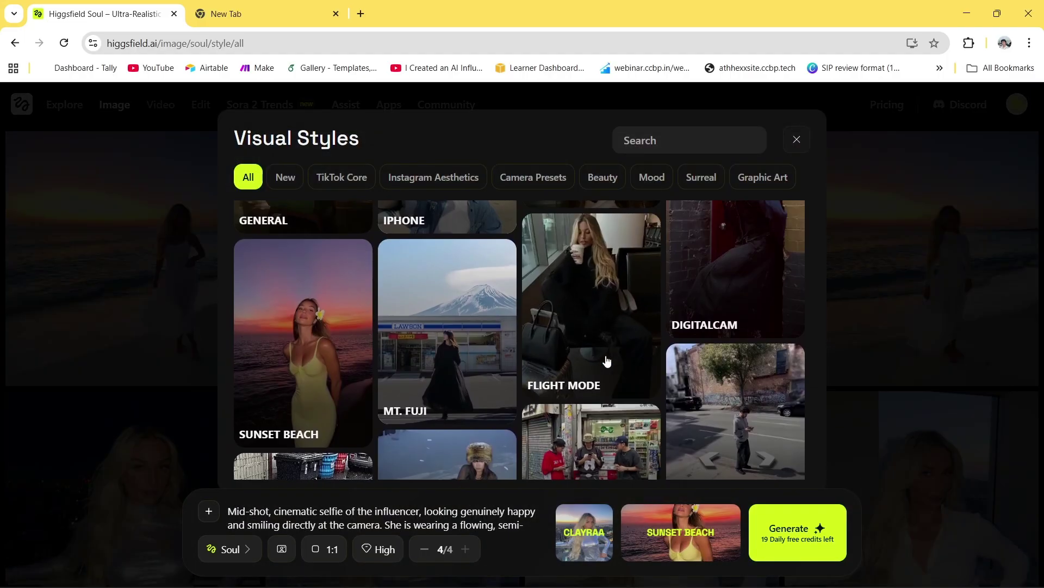
click(607, 361)
drag(495, 530, 229, 462)
key(BackSpace)
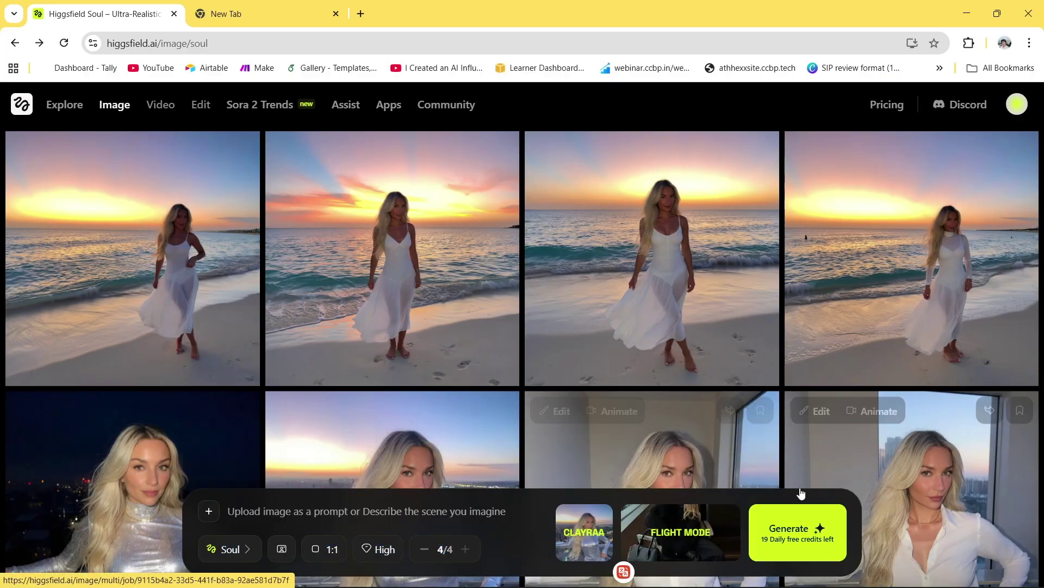
click(786, 525)
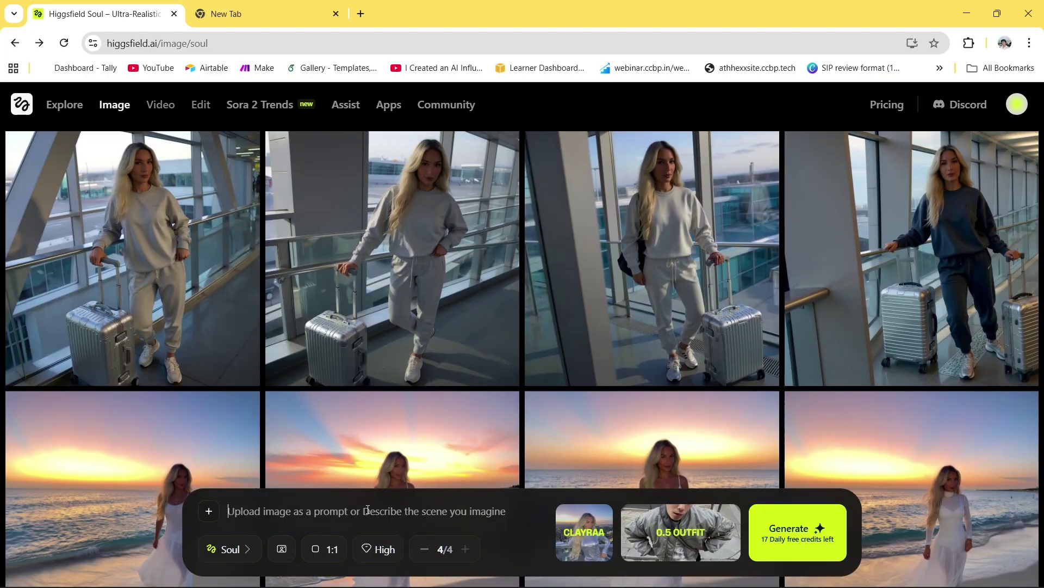
- Paste the Parisian café close-up prompt, generate those images, and review the gallery
key(ctrl+v)
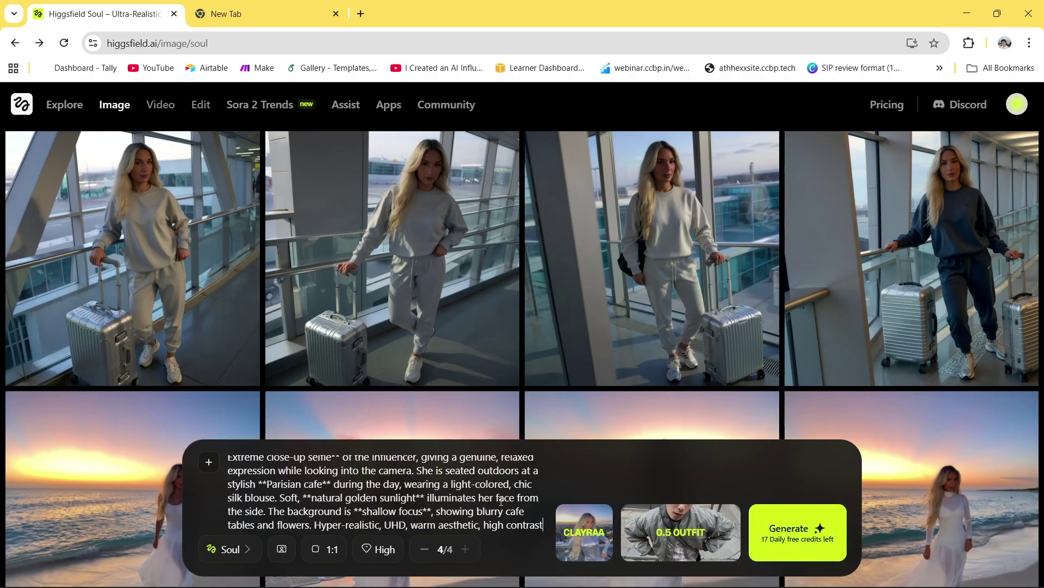
click(705, 521)
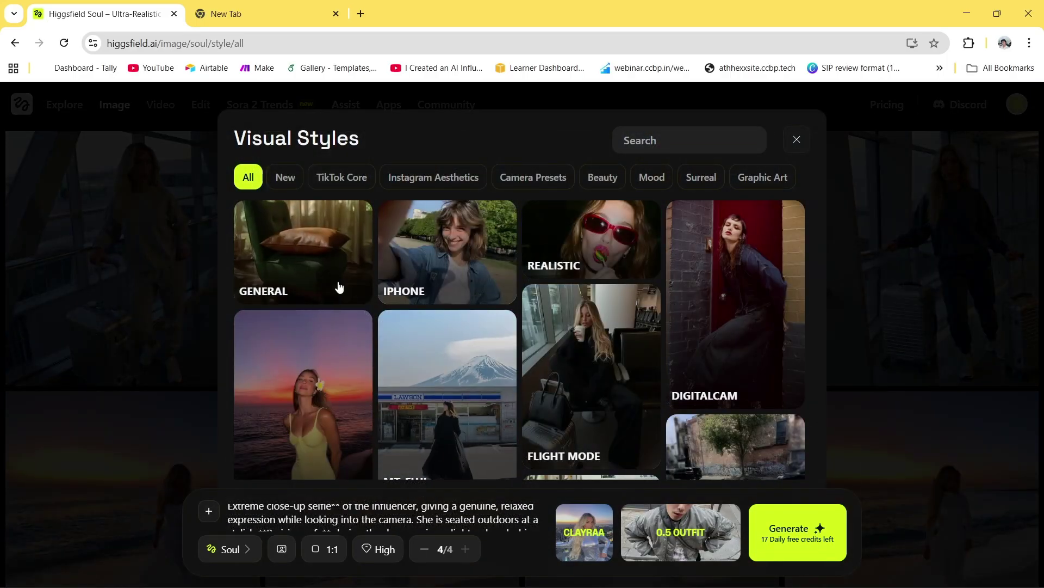
click(789, 524)
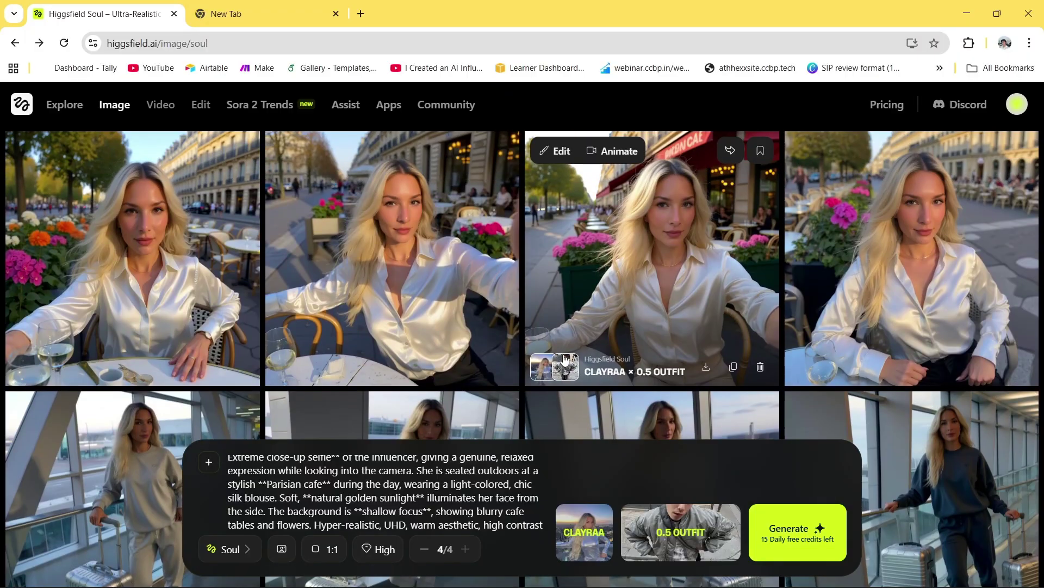
scroll(564, 360, down, 5)
scroll(564, 360, up, 5)
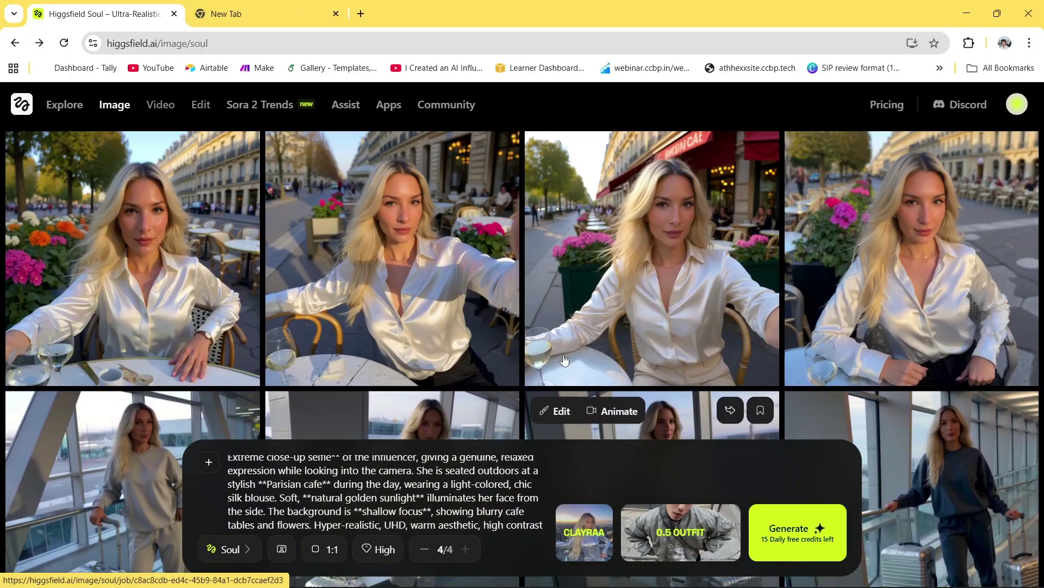
scroll(564, 360, down, 1)
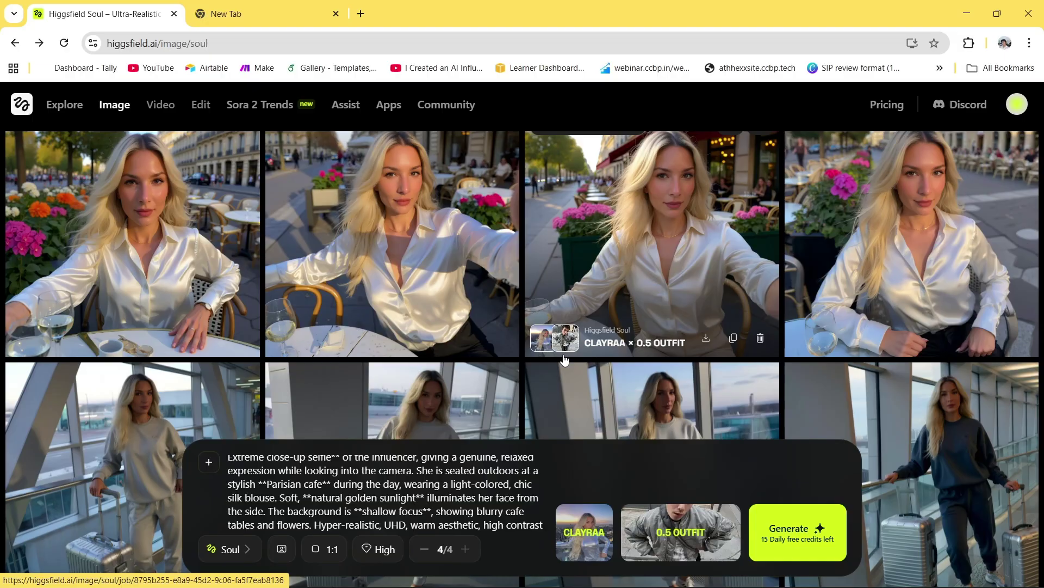
scroll(565, 360, down, 1)
scroll(564, 360, up, 2)
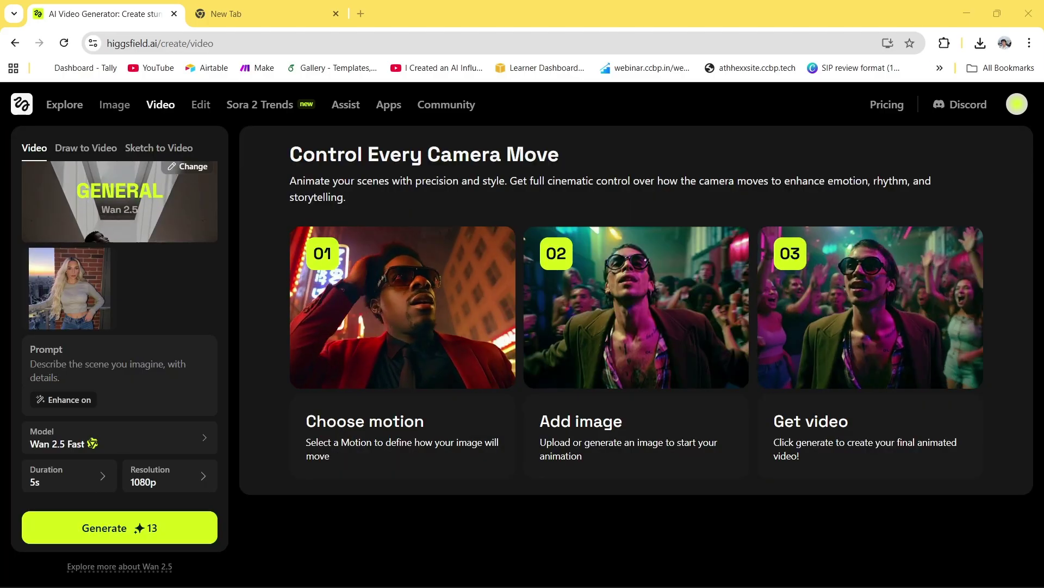
- Paste the hair-in-the-breeze motion prompt and generate the 5-second video
click(41, 369)
key(ctrl+v)
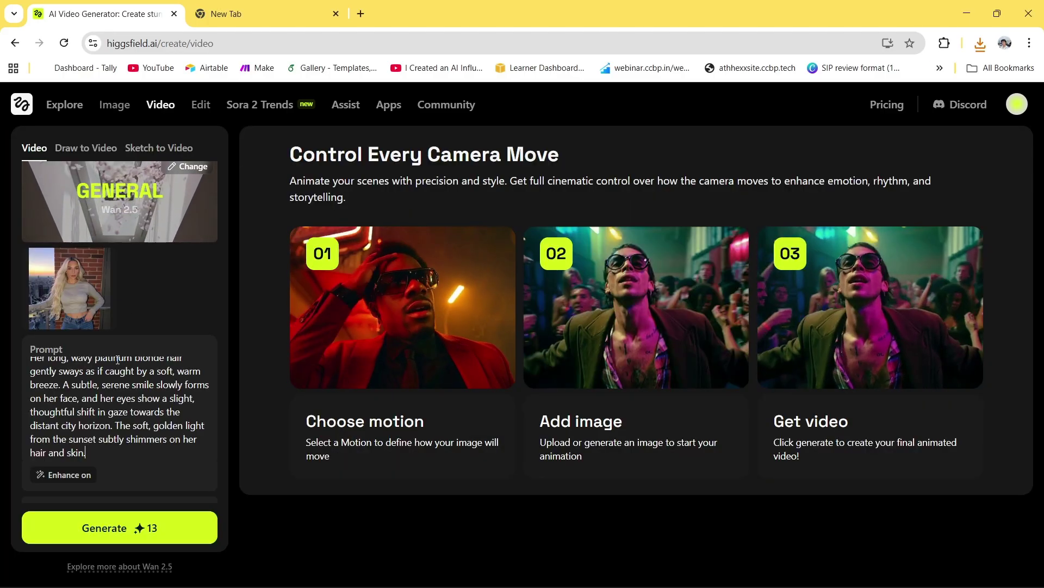
drag(31, 365, 142, 463)
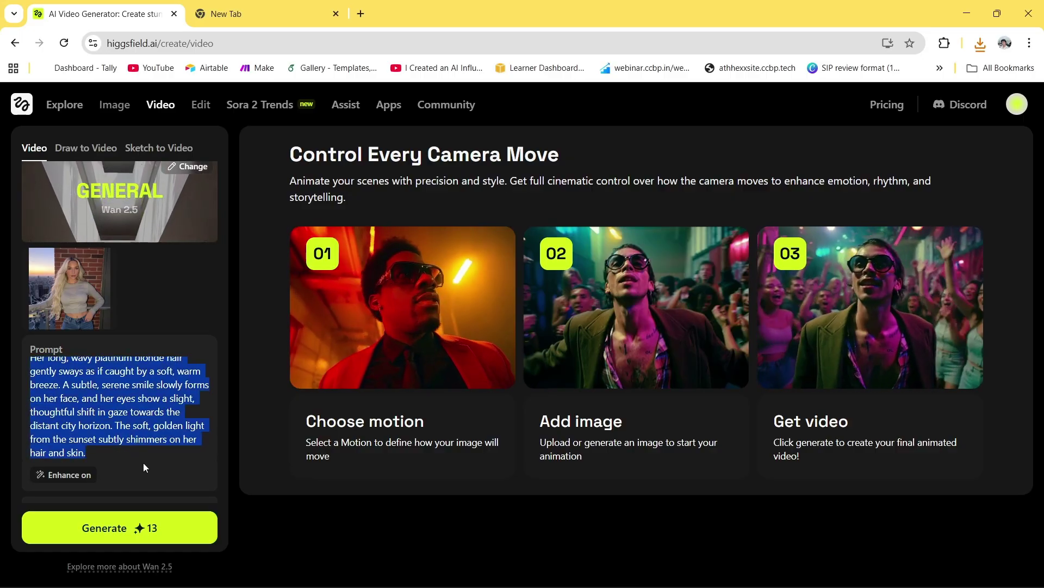
click(146, 439)
click(141, 528)
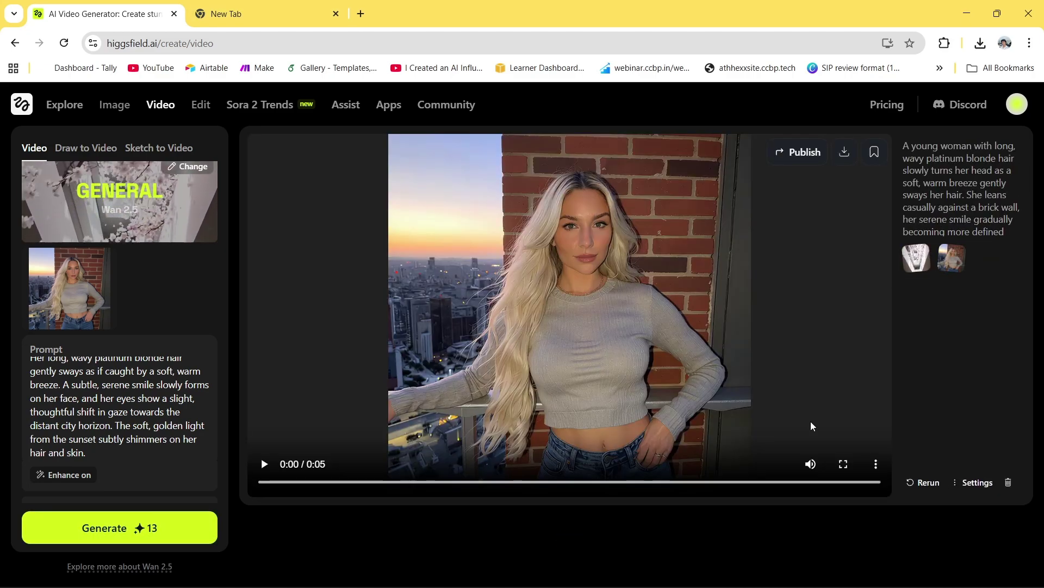
- Watch the generated clip in fullscreen
click(843, 464)
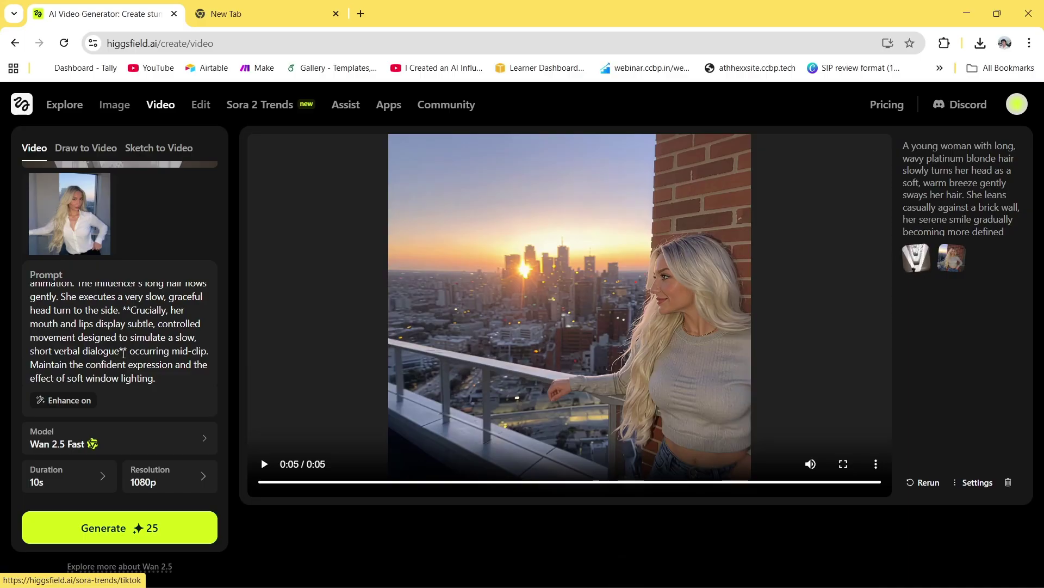
- Add the spoken line thanking the creator and asking how she looks to the prompt
text(saying thanks ath*)
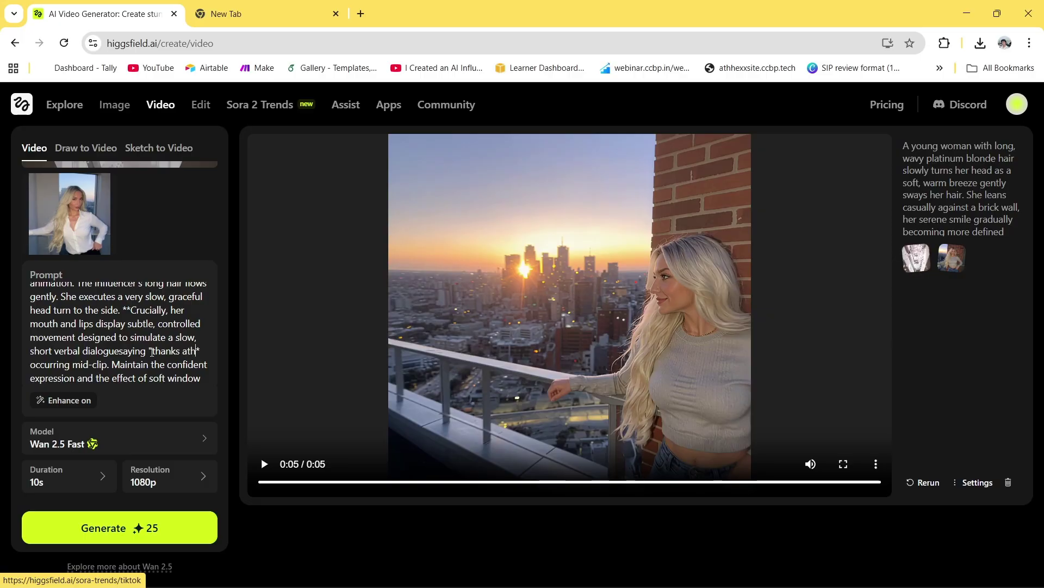
text(hex for creating m)
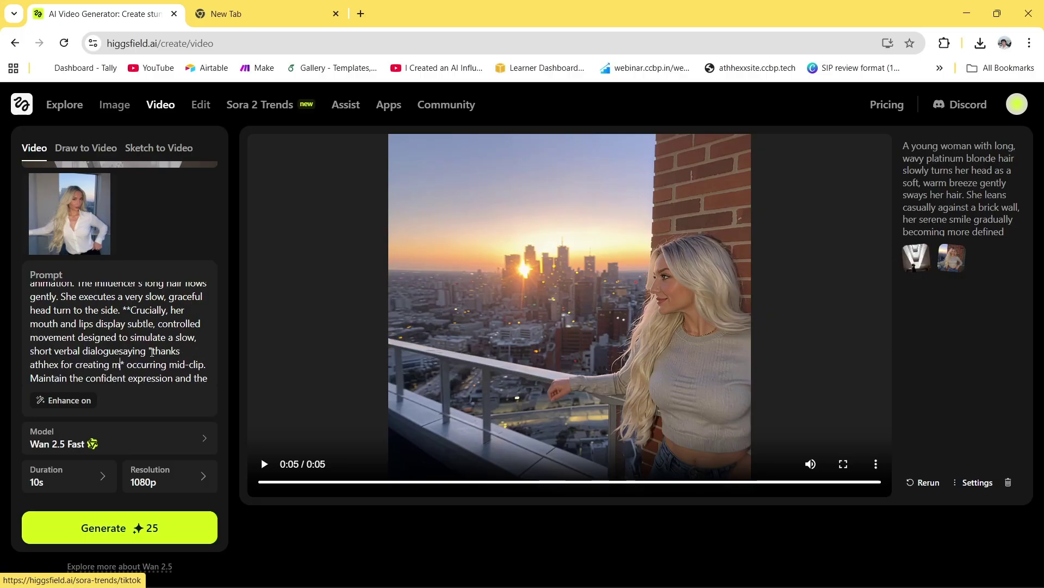
text(e how do i look)
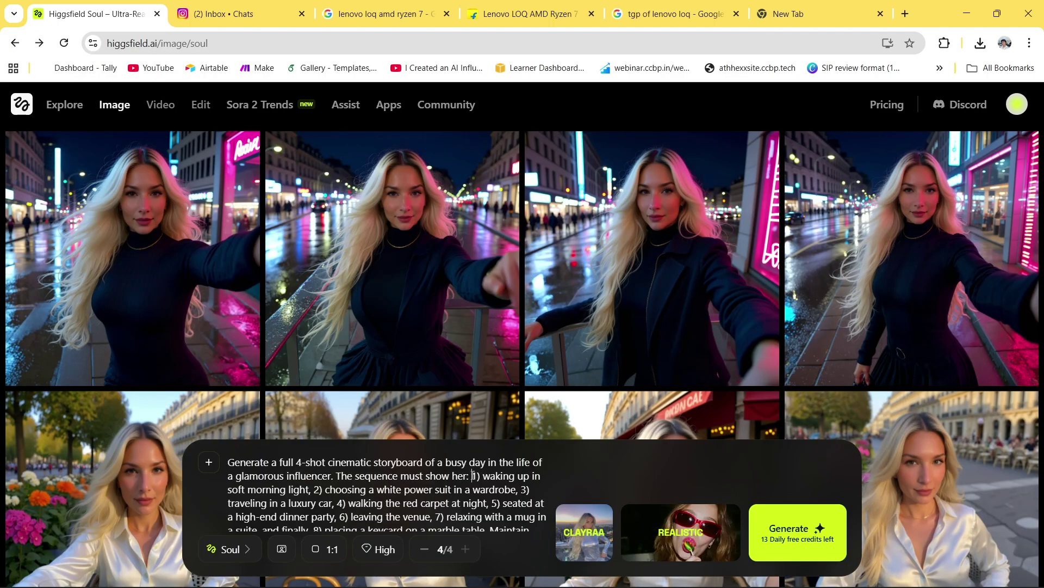
- Put each numbered shot and the consistency instruction on its own line in the prompt
key(shift+Return)
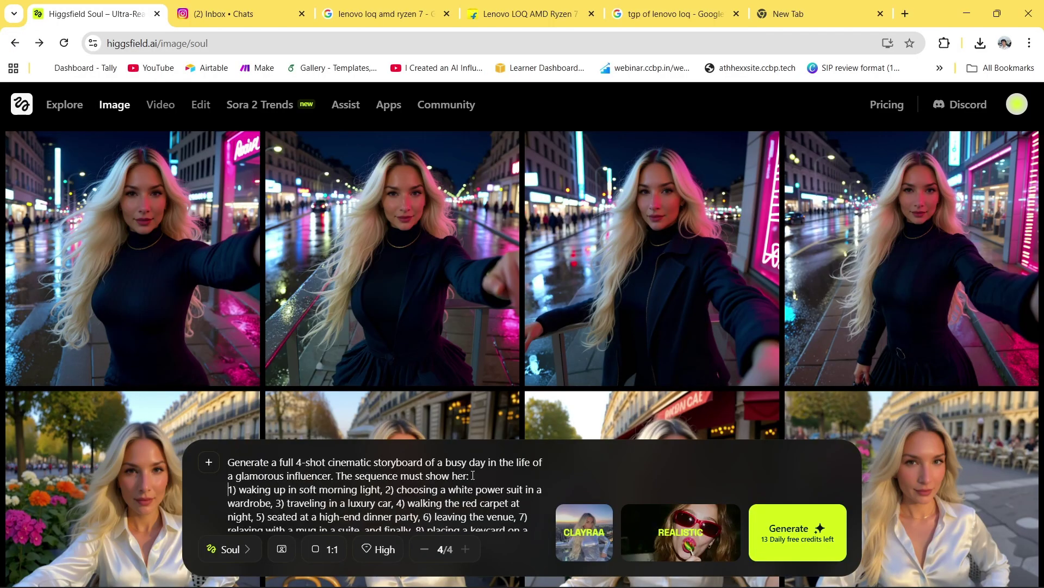
scroll(388, 493, down, 2)
click(434, 470)
key(shift+Return)
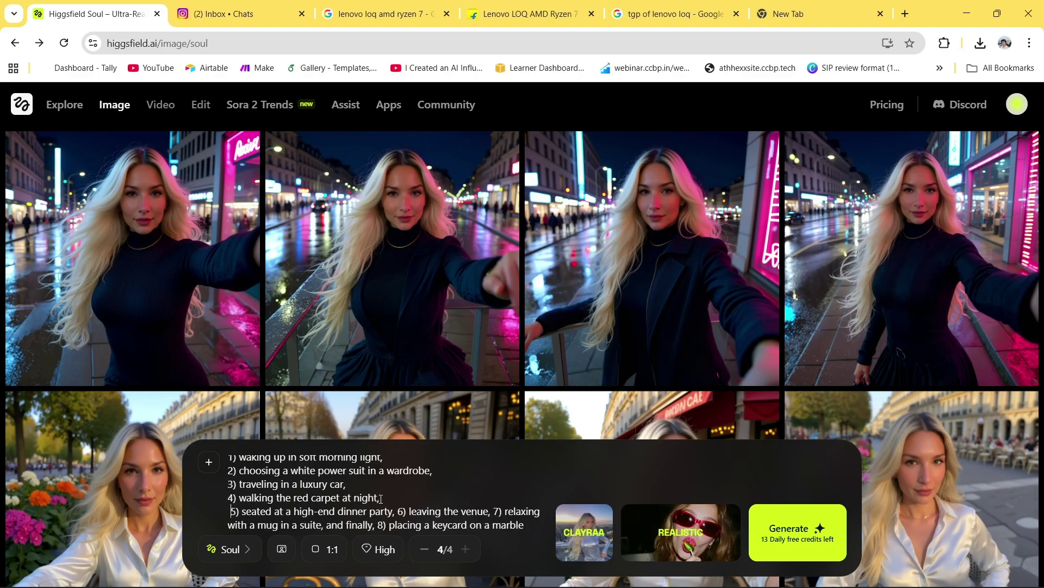
click(396, 511)
key(shift+Return)
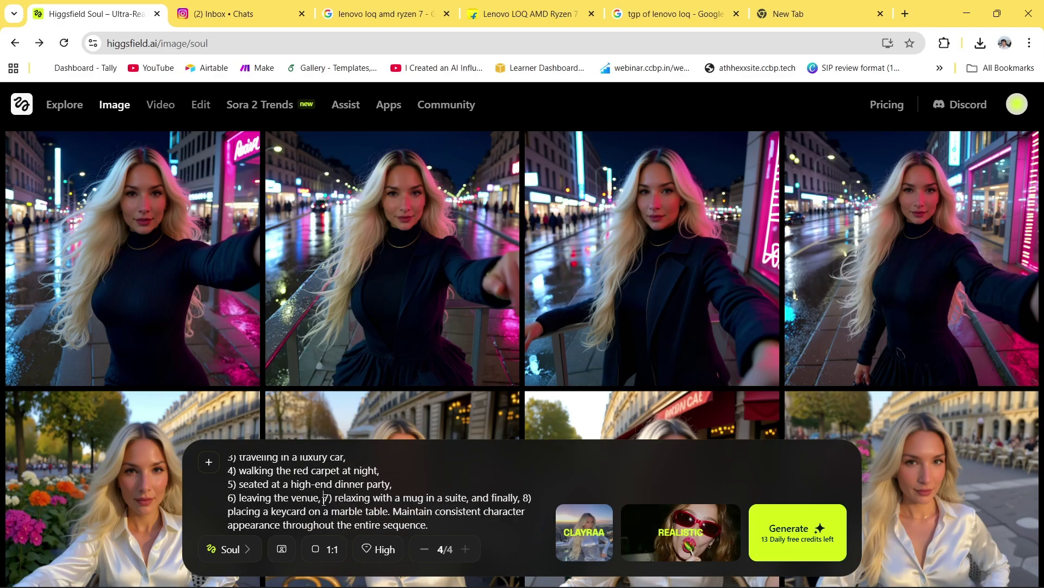
key(shift+Return)
click(428, 512)
key(shift+Return)
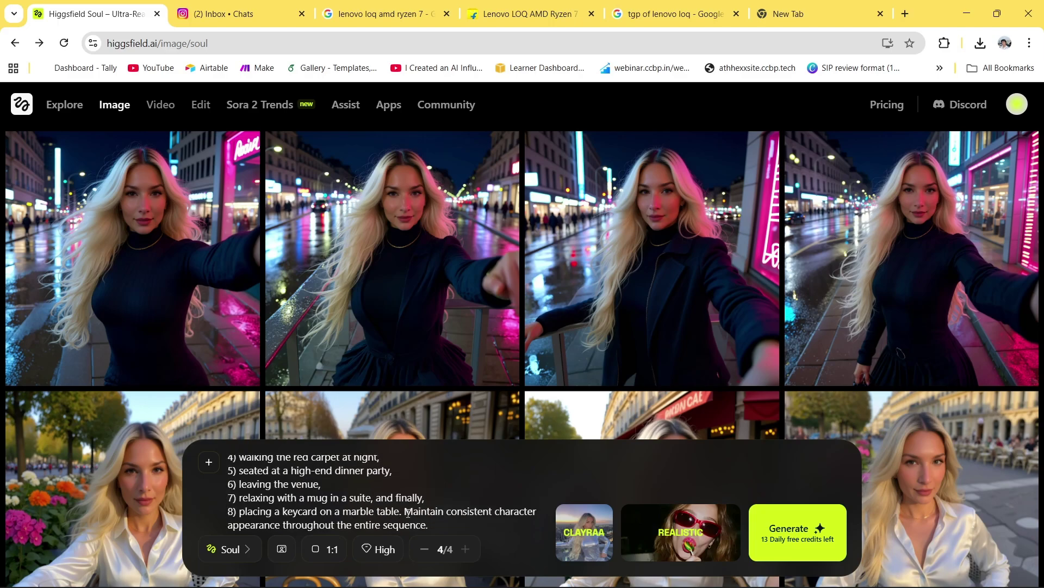
click(405, 512)
key(shift+Return)
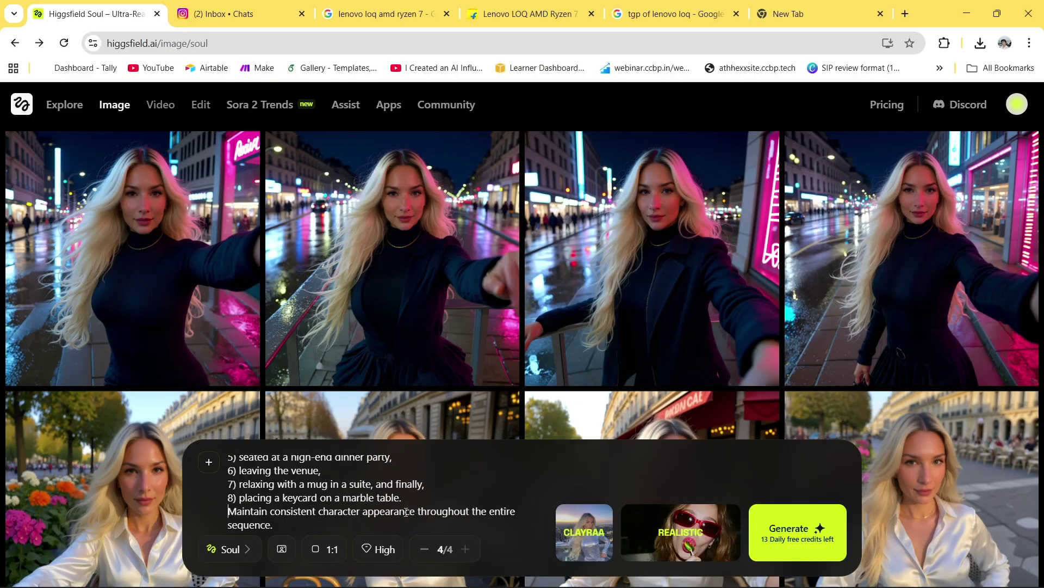
- Delete shots 5–8 from the prompt and generate four storyboard images
mouse_move(228, 512)
mouse_down()
mouse_move(233, 451)
mouse_move(229, 506)
mouse_up()
key(BackSpace)
key(BackSpace)
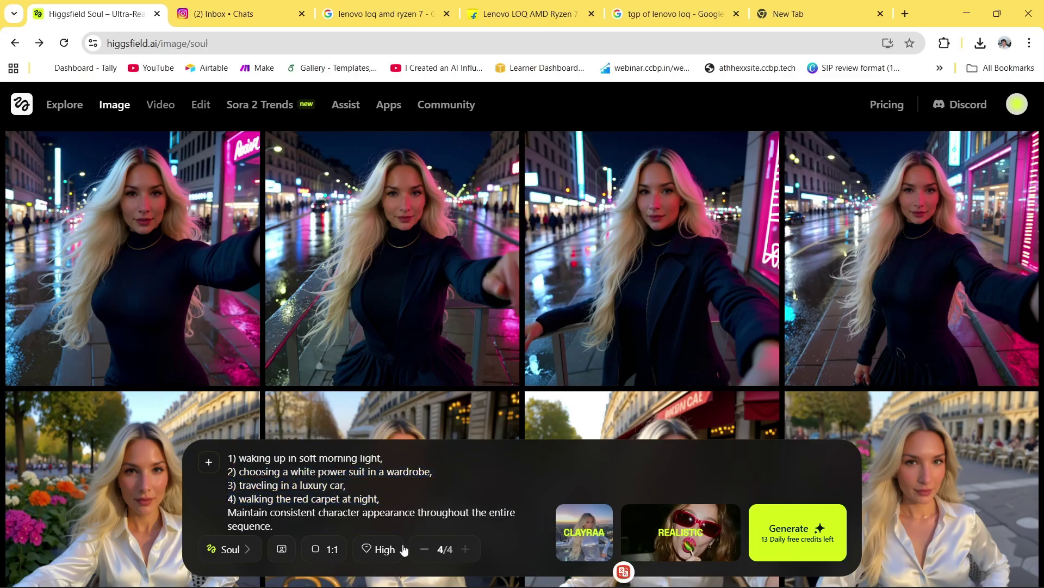
click(789, 532)
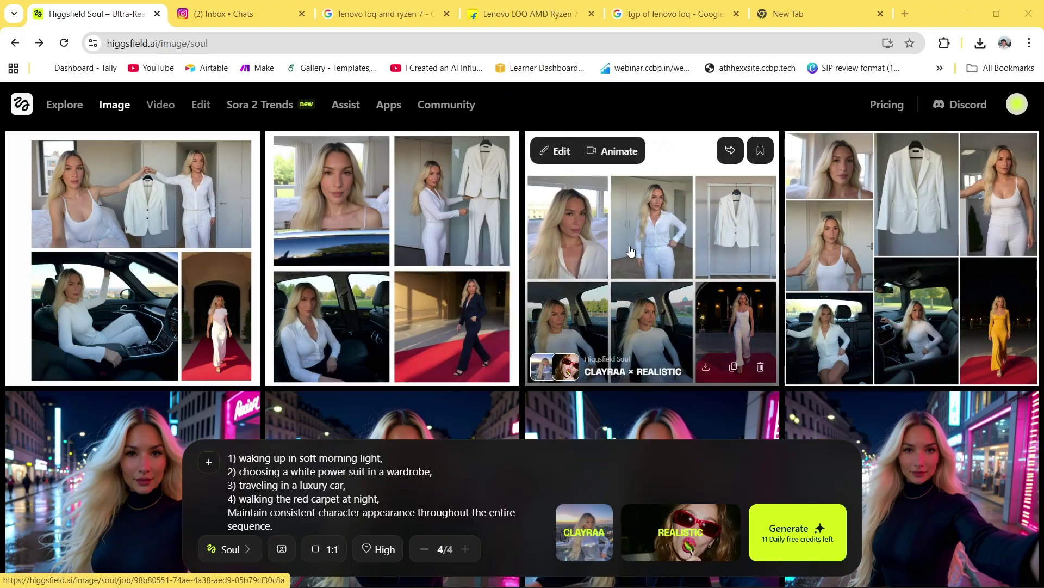
click(469, 234)
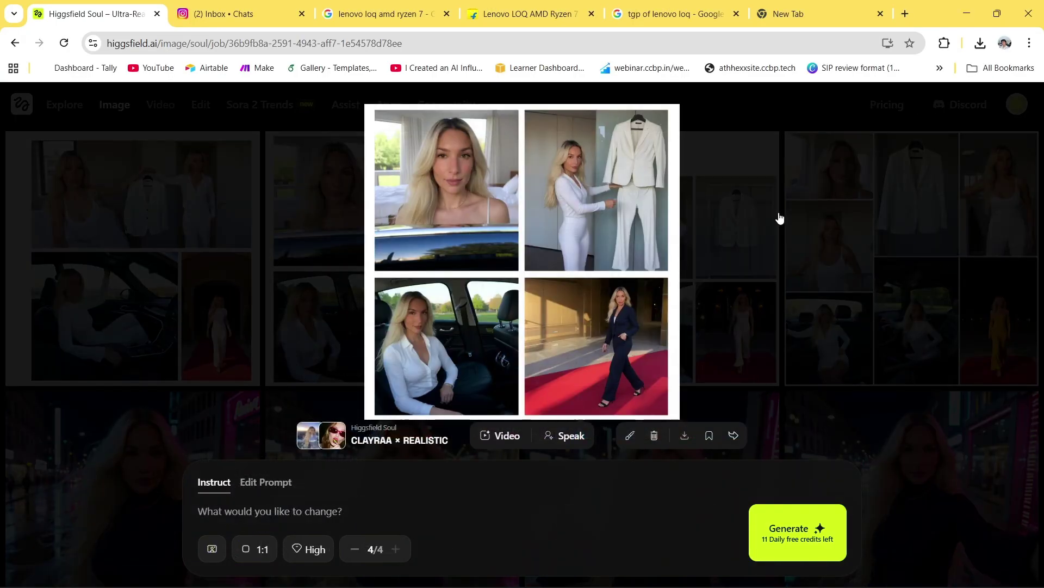
click(779, 218)
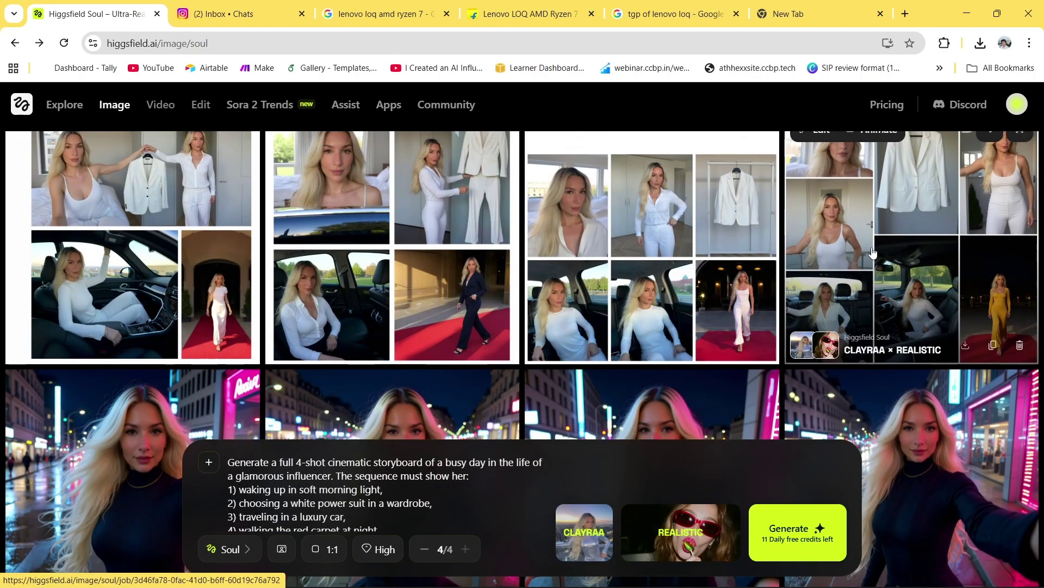
click(873, 252)
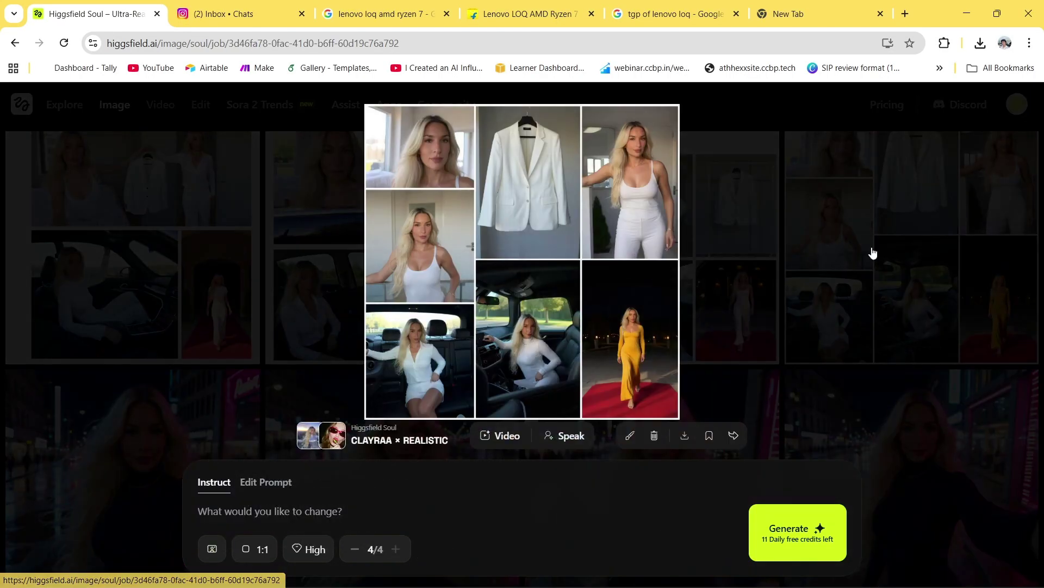
right_click(796, 282)
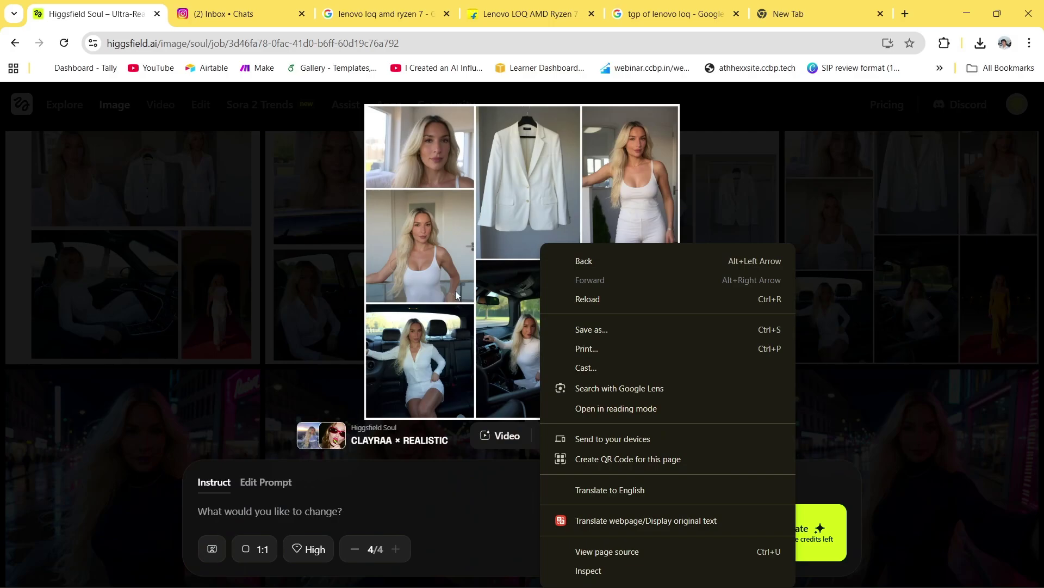
click(249, 303)
click(250, 304)
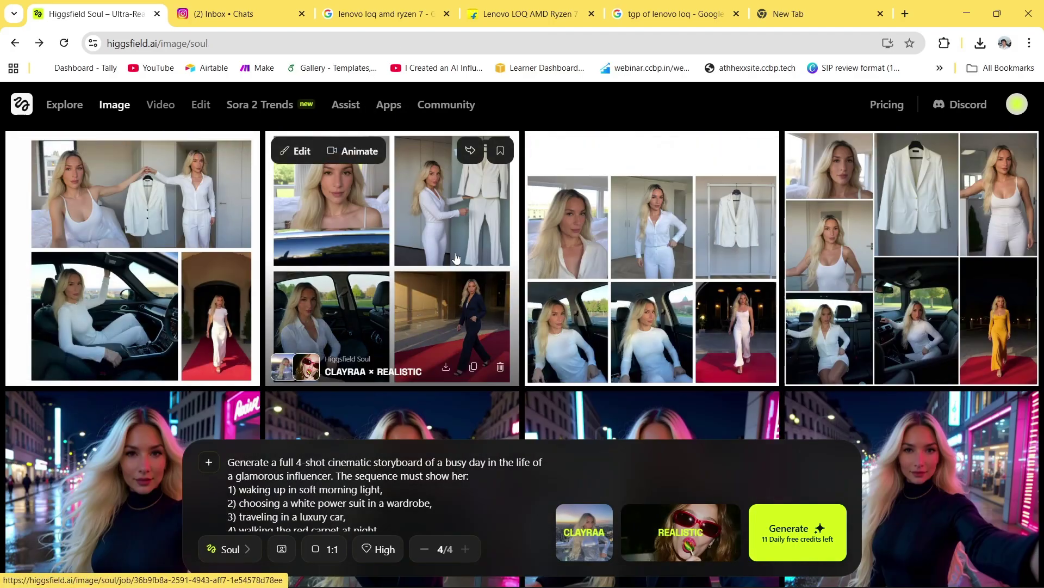
- Replace shots 1 and 2 with a silk-robe close-up and a beige-blazer hallway scene
key(ctrl+v)
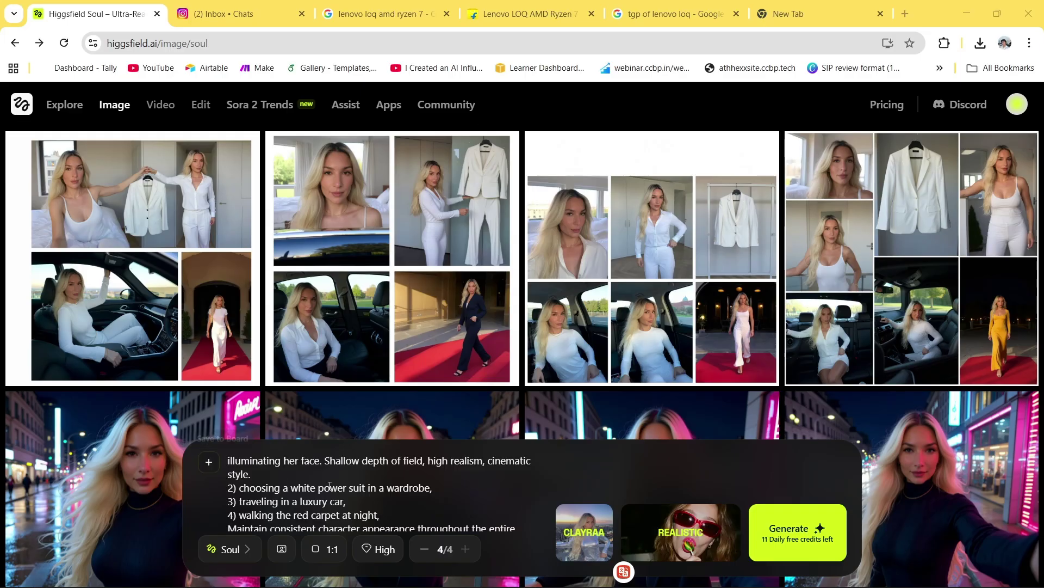
drag(442, 493, 304, 487)
text(Full body shot of the influencer walking confidently down a glass-walled corporate hallway. She is wearing a structured, tailored beige blazer and matching trousers. Sharp, bright office lighting, professional aesthetic.)
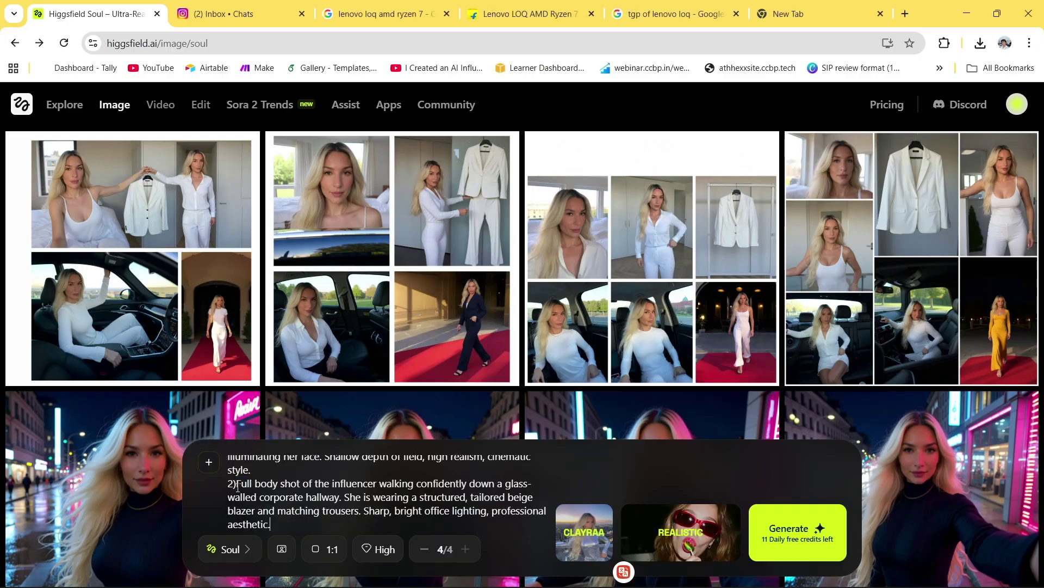
- Replace shots 3 and 4 with sapphire-gown red-carpet and hotel-suite mug scenes, then generate
scroll(294, 496, down, 2)
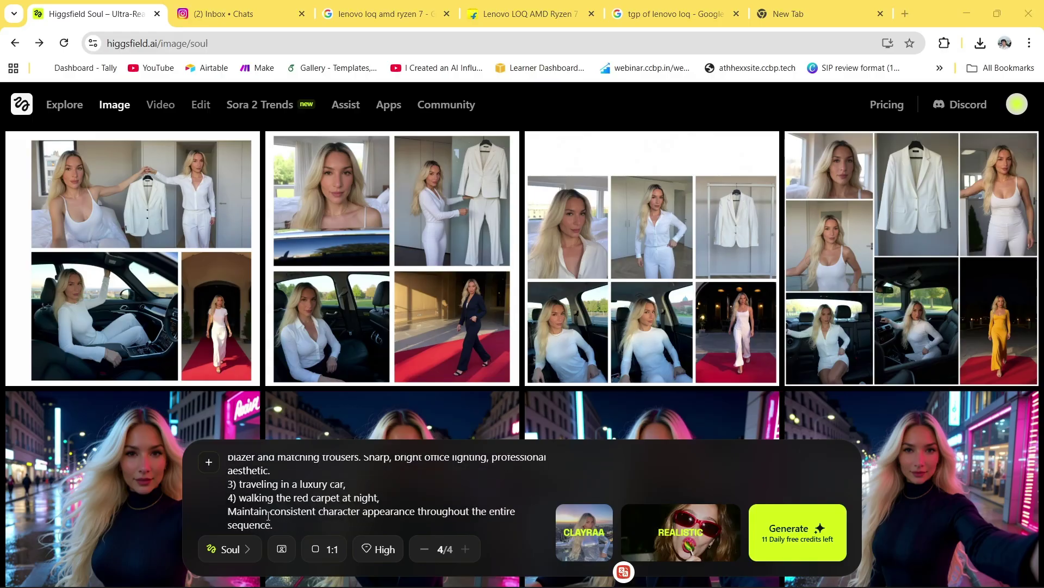
drag(238, 485, 273, 525)
text(Full body shot, standing on the red carpet at night. She is looking back over her shoulder with a sharp, confident smile, wearing a shimmering sapphire blue gown. Surround her with bokeh lights and camera flashes. Dramatic, high-contrast cinematic lighting.)
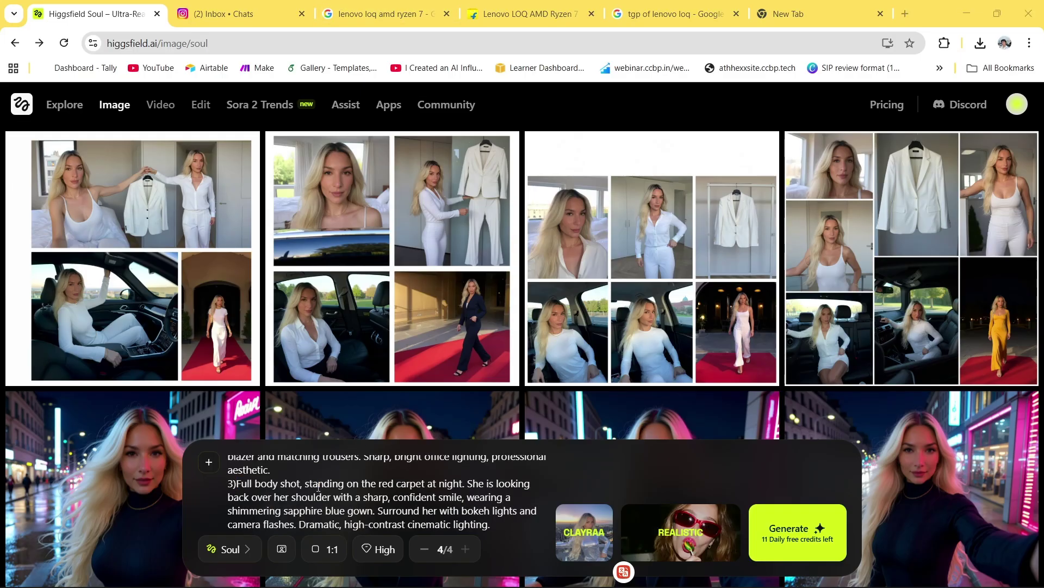
scroll(300, 501, down, 1)
drag(277, 528, 242, 503)
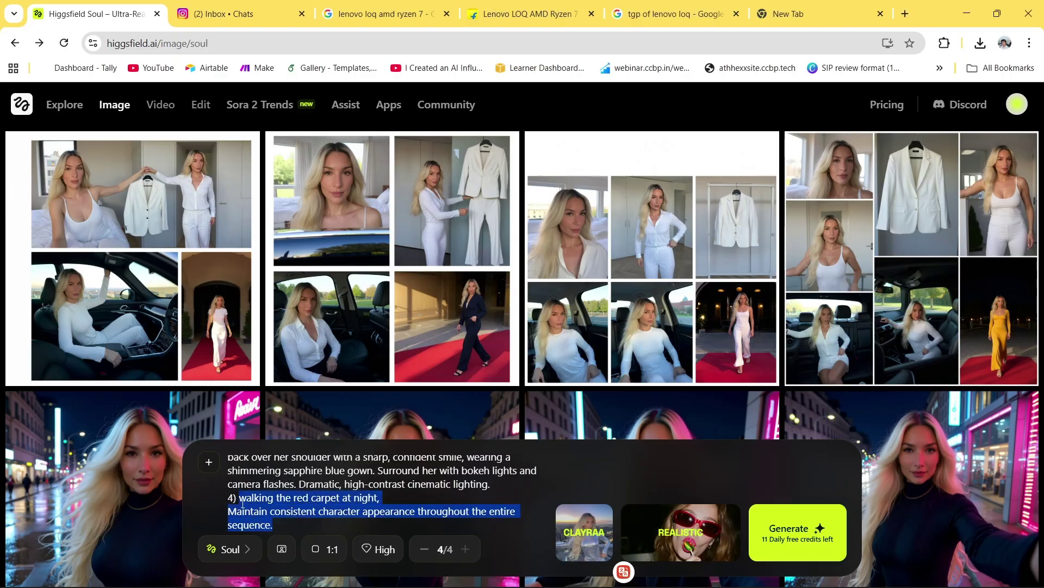
text(Mid-shot of the influencer sitting on a plush sofa in a chic hotel suite. She is holding a ceramic mug with both hands, looking into the distance with a relaxed, contemplative expression. The room is softly lit by a warm, inviting fireplace glow.)
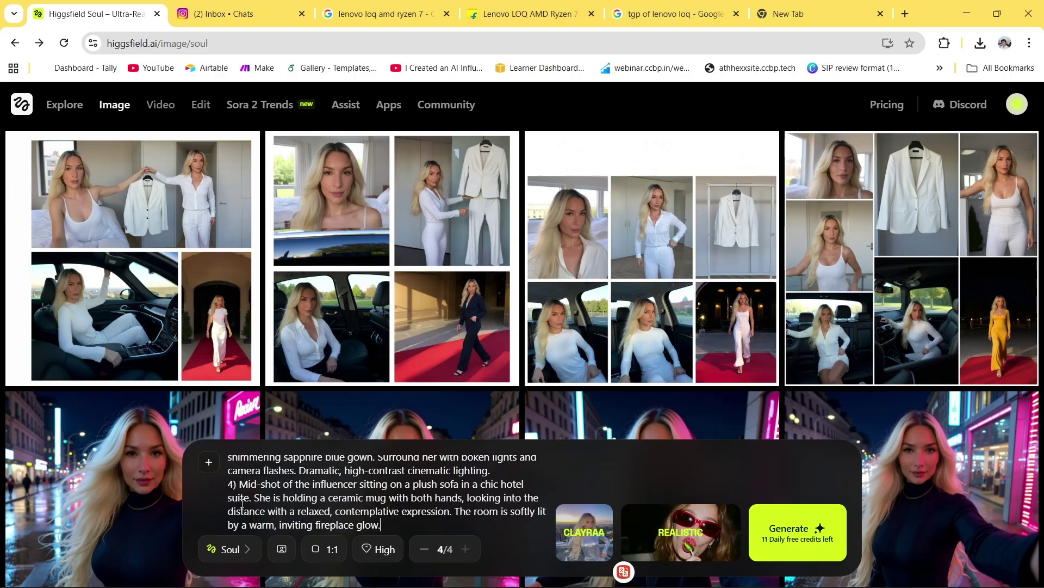
click(820, 527)
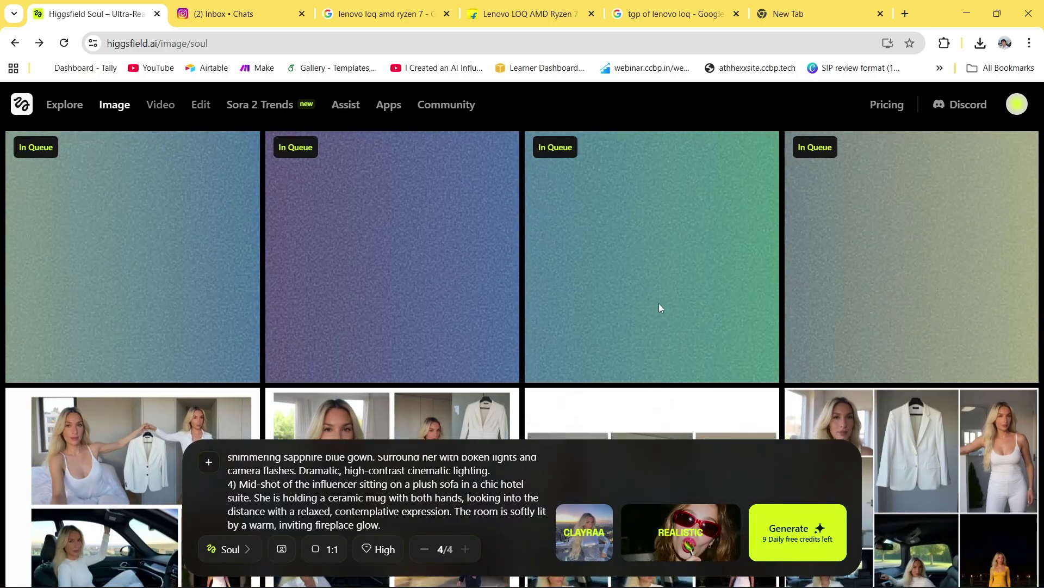
- Switch briefly to the screen recorder and back to the browser's image grid
scroll(658, 304, down, 4)
scroll(659, 308, up, 4)
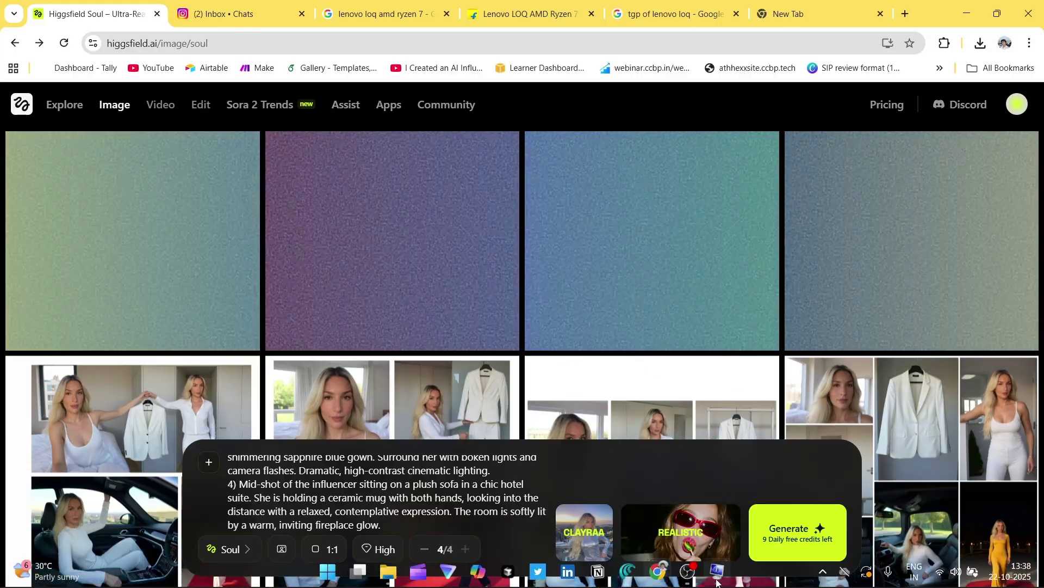
click(694, 578)
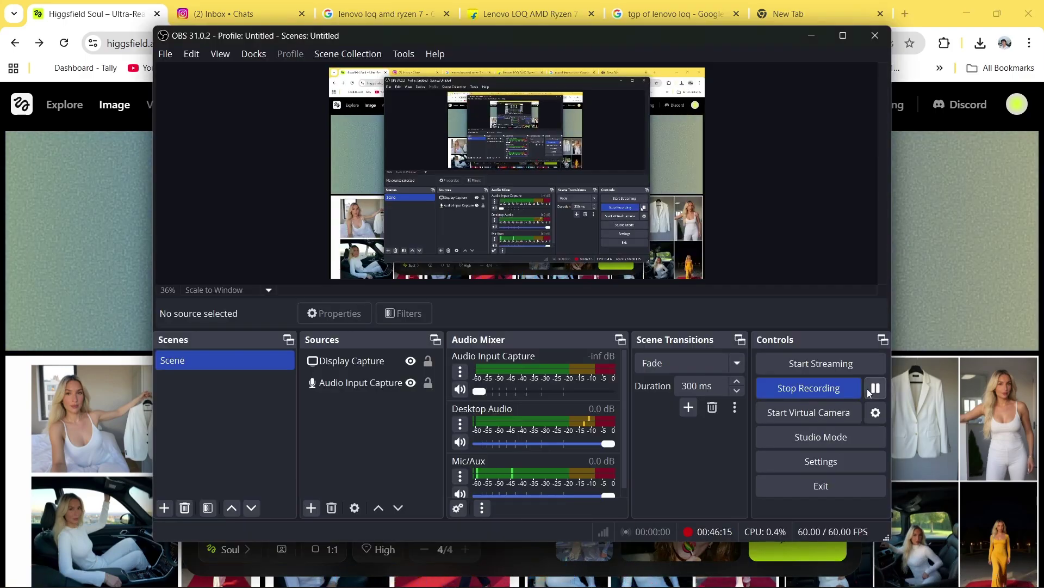
click(923, 389)
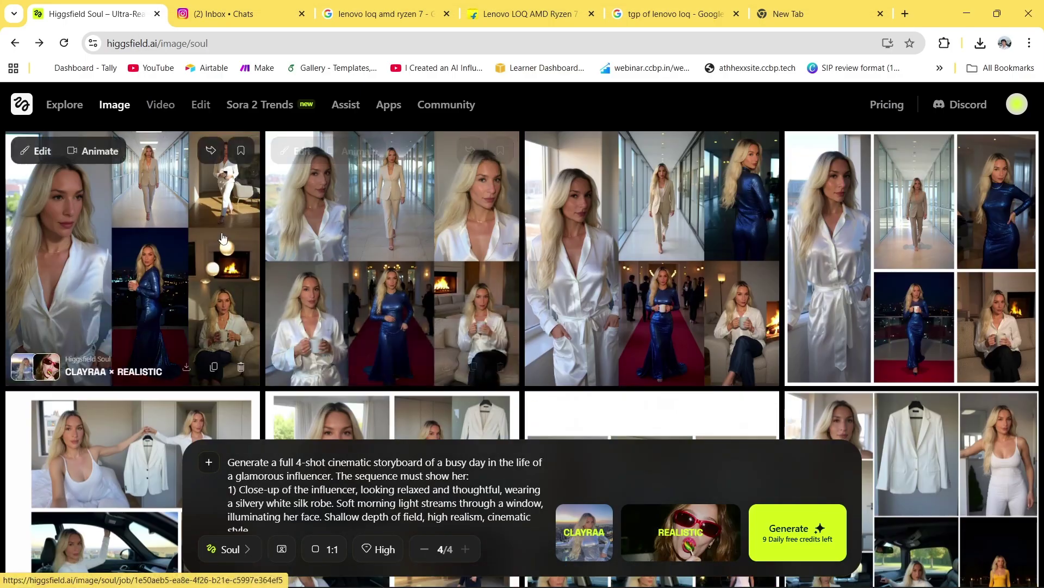
- Open the new storyboard collages enlarged and compare them
click(222, 237)
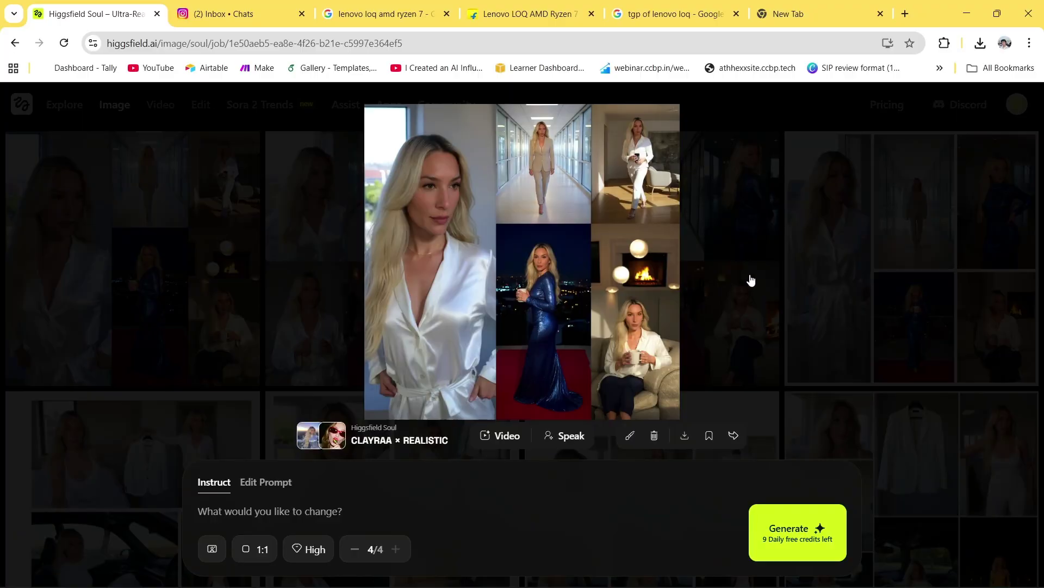
click(945, 255)
click(773, 264)
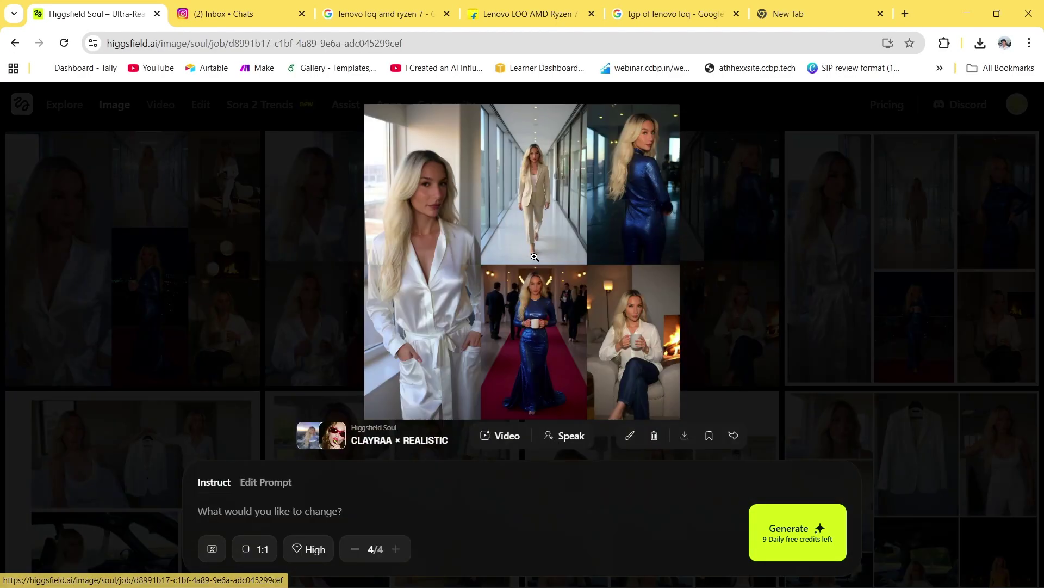
click(772, 264)
click(405, 253)
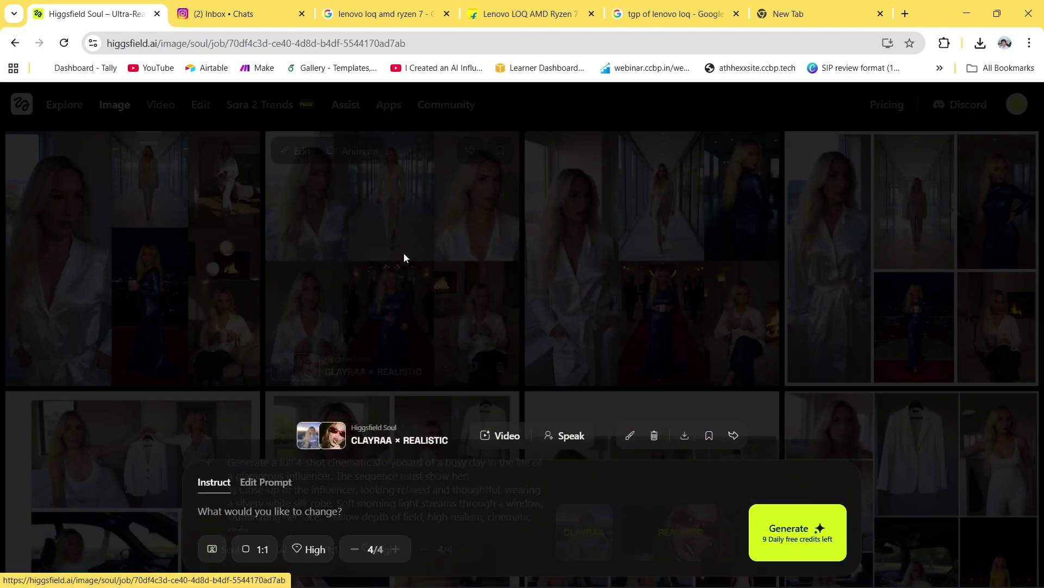
click(788, 240)
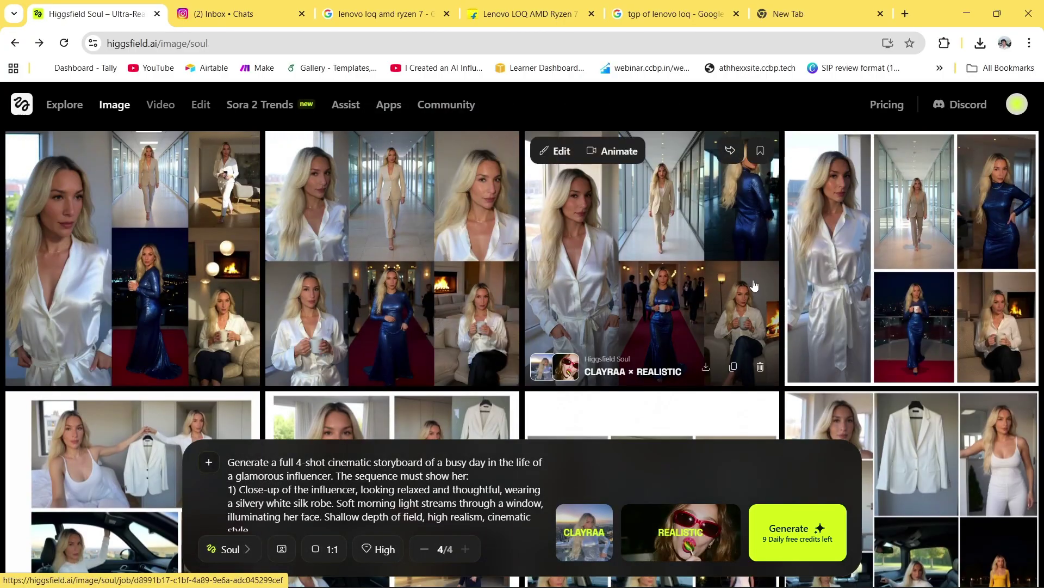
click(886, 272)
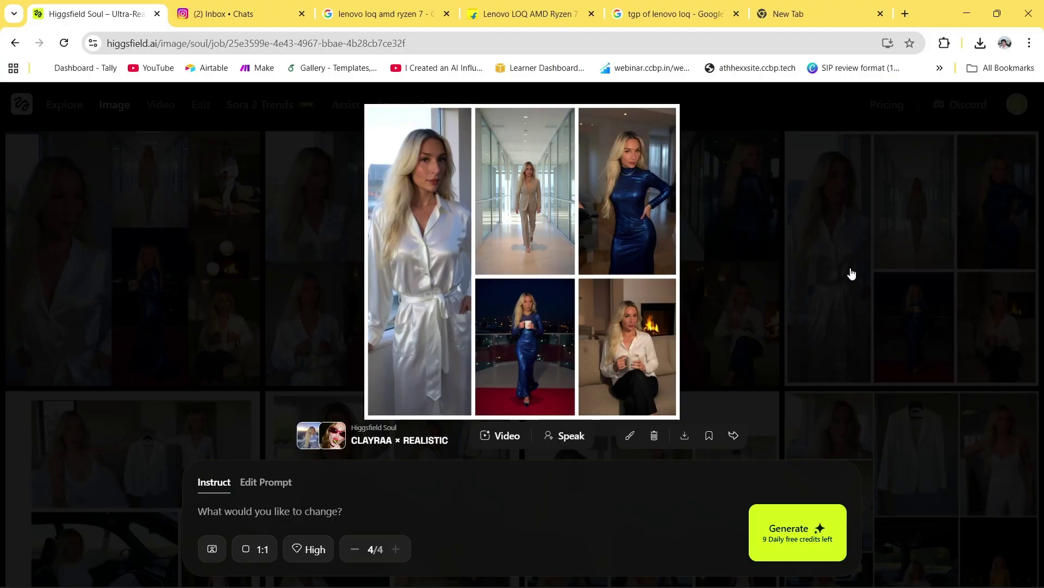
click(852, 271)
click(903, 248)
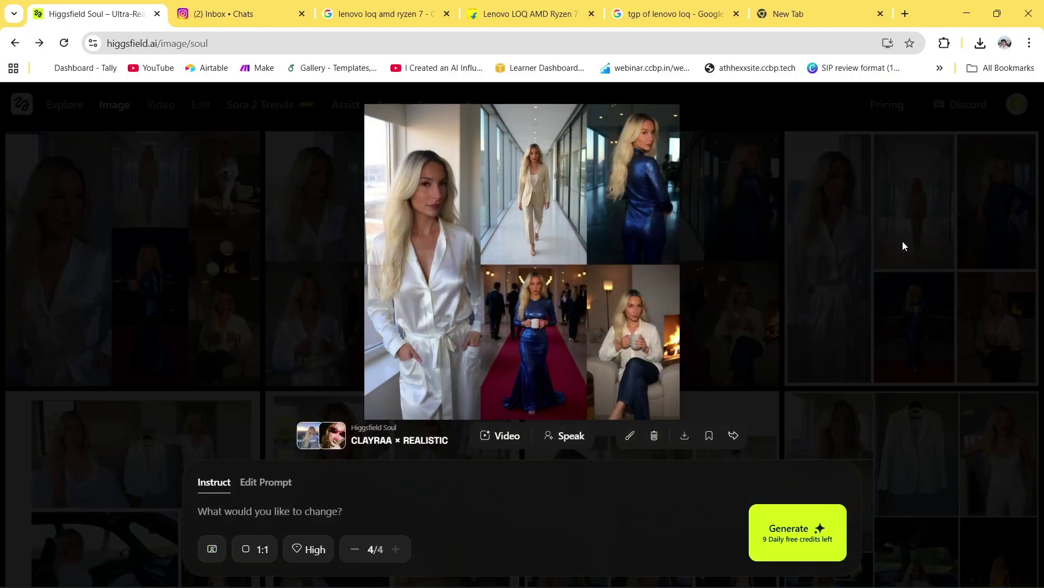
click(903, 240)
click(687, 280)
click(848, 283)
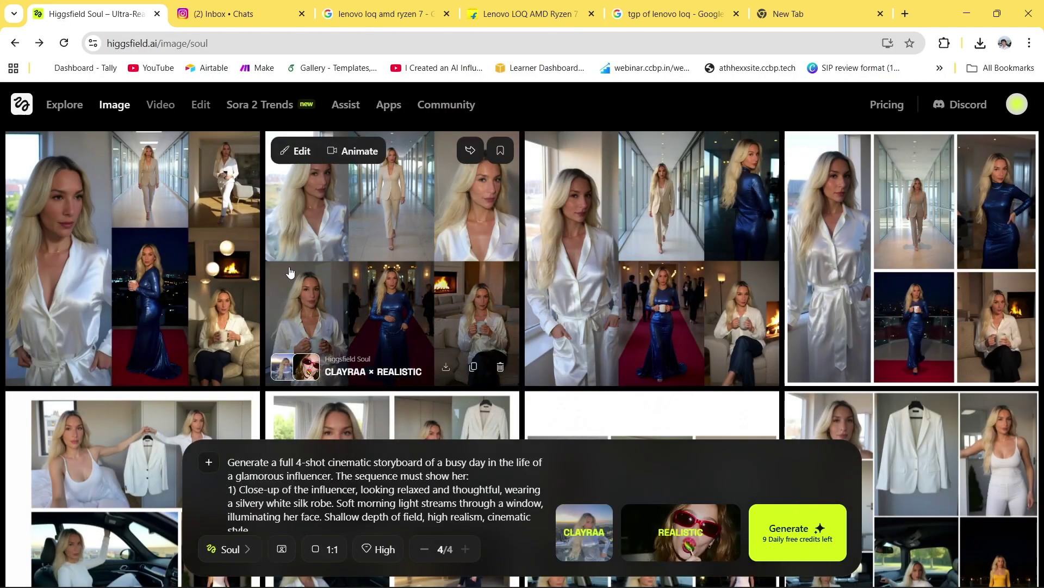
- Preview several more collages, returning to the image grid after each
click(828, 246)
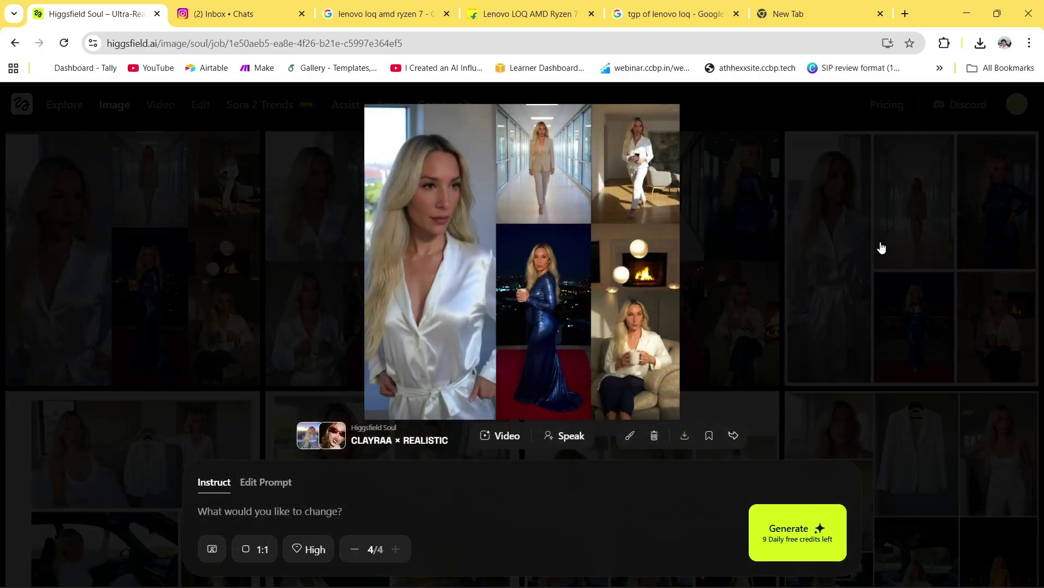
click(881, 245)
click(868, 266)
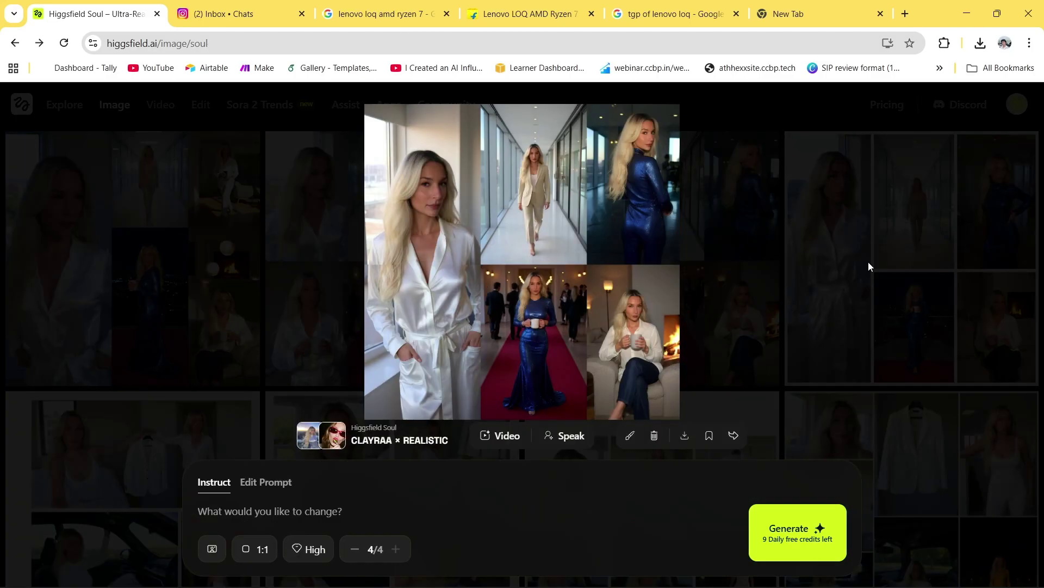
click(869, 261)
click(816, 268)
click(856, 261)
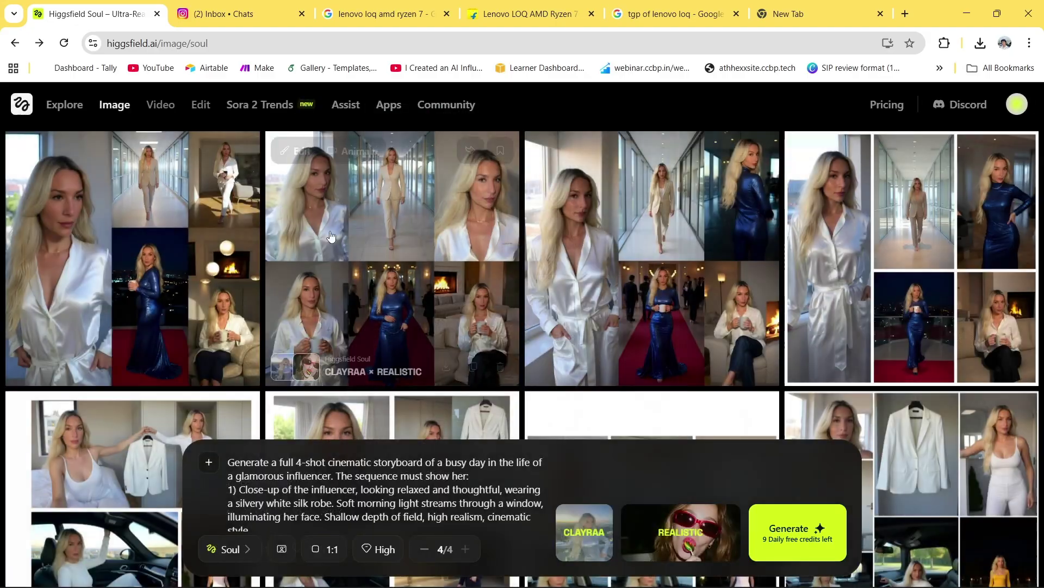
click(330, 235)
click(159, 245)
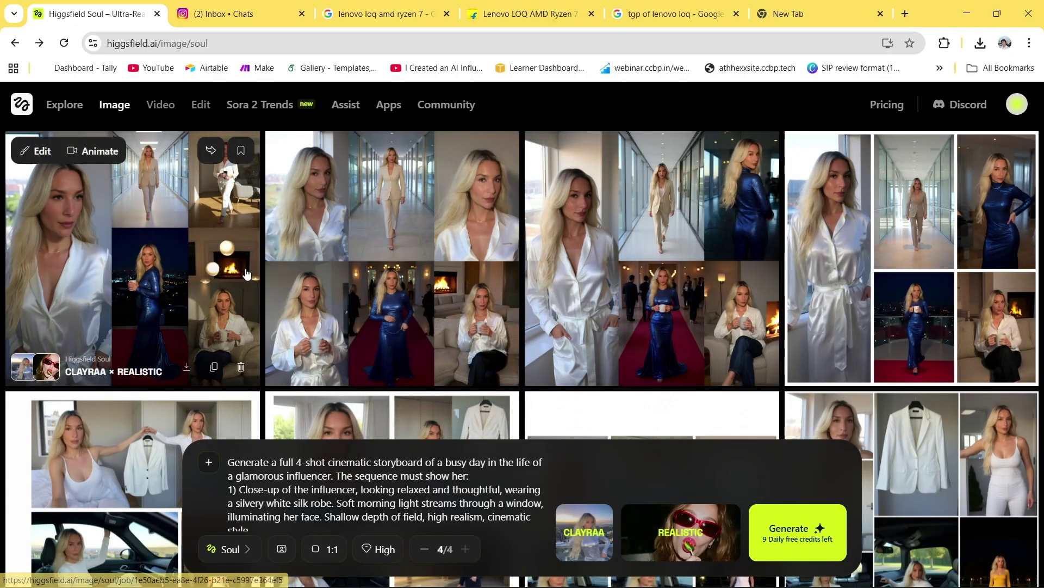
- Open the third airport photo and send it to Lipsync Studio with Speak
scroll(246, 273, down, 15)
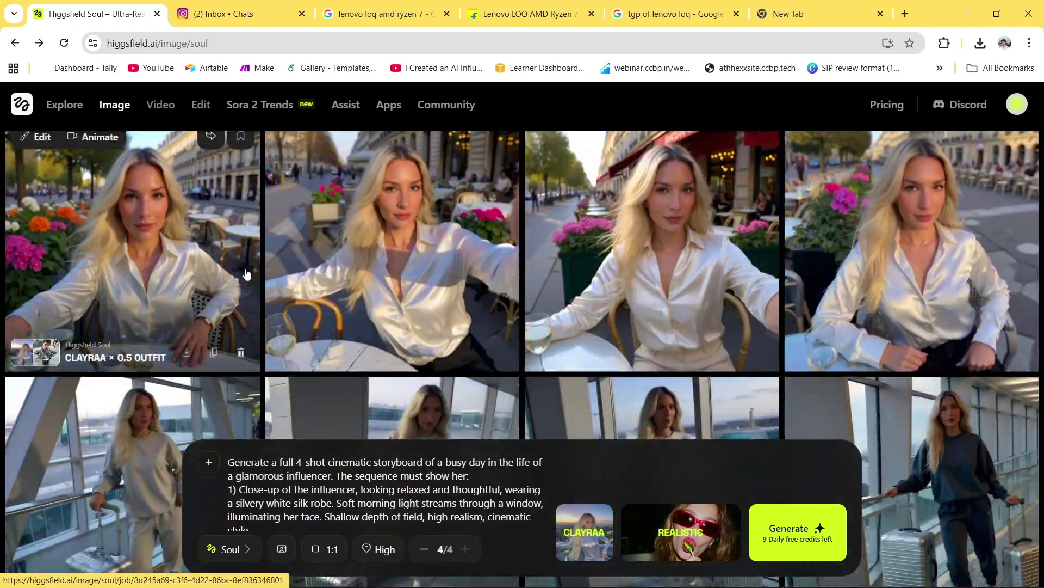
scroll(246, 273, down, 3)
scroll(544, 305, up, 2)
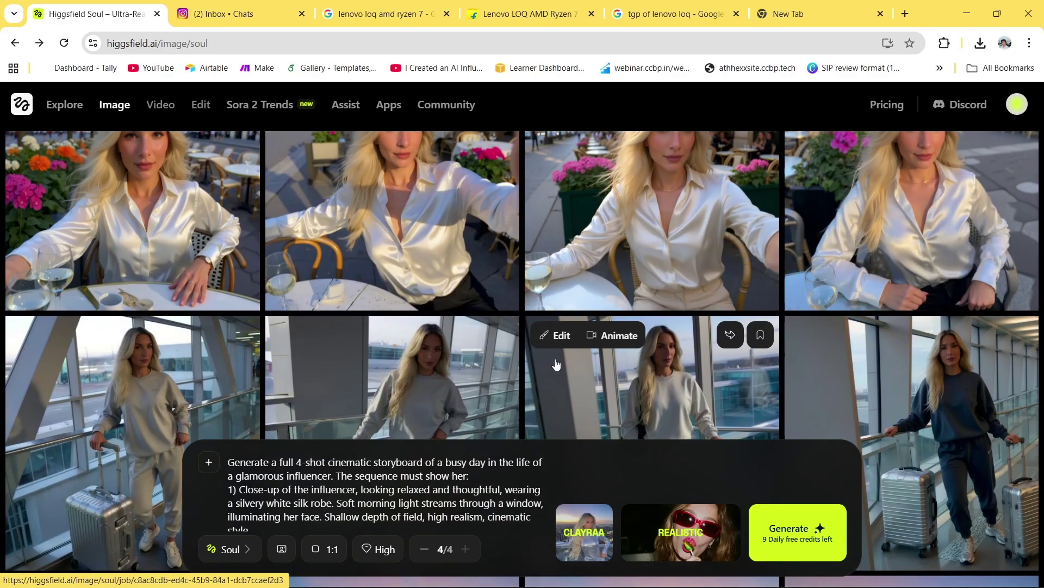
scroll(556, 364, down, 3)
click(607, 305)
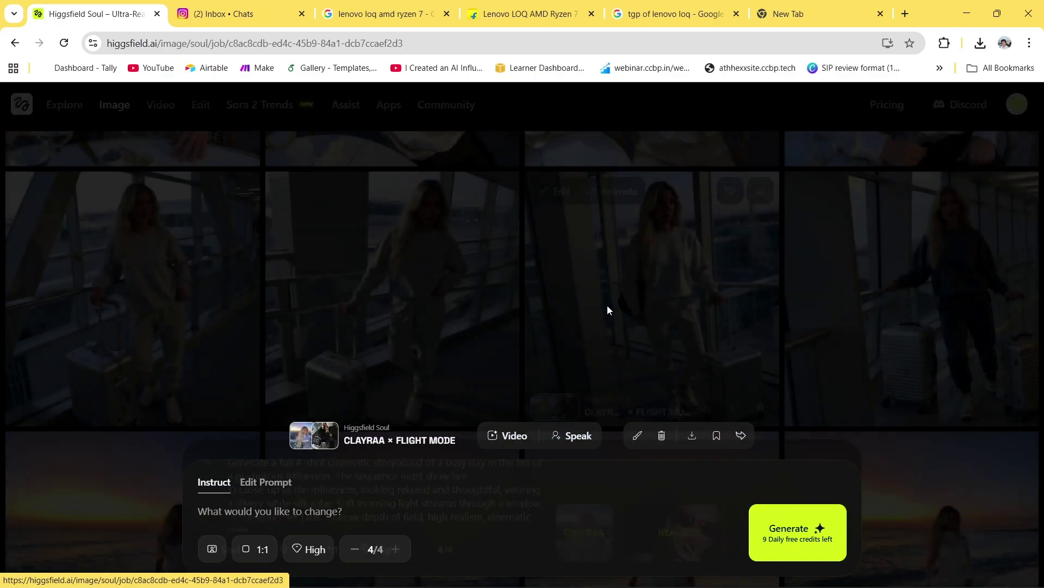
click(757, 322)
key(alt+Left)
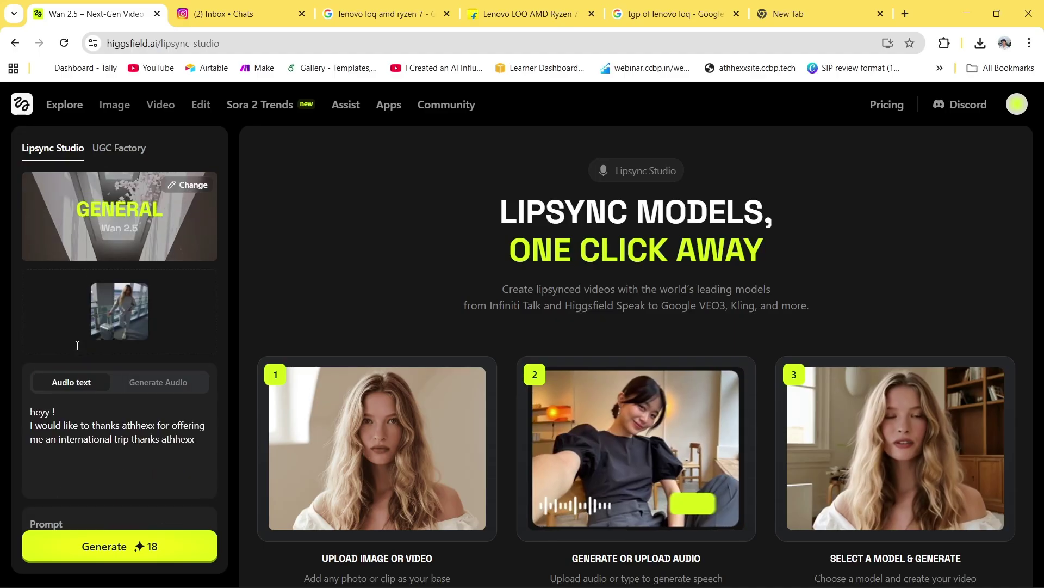
- Choose the SELLING template with Google Veo 3 Fast in UGC Factory and continue
click(119, 153)
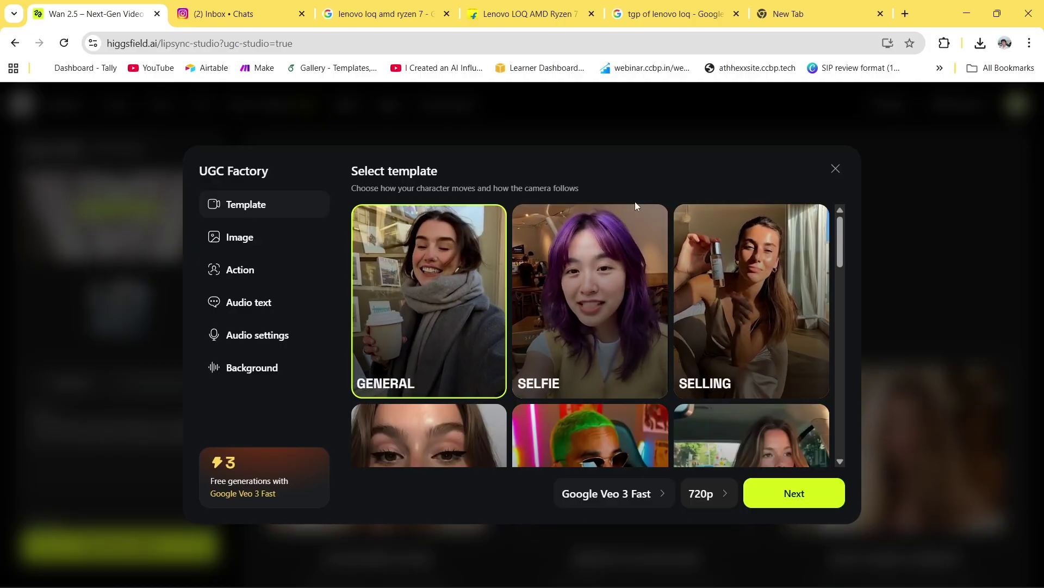
click(620, 280)
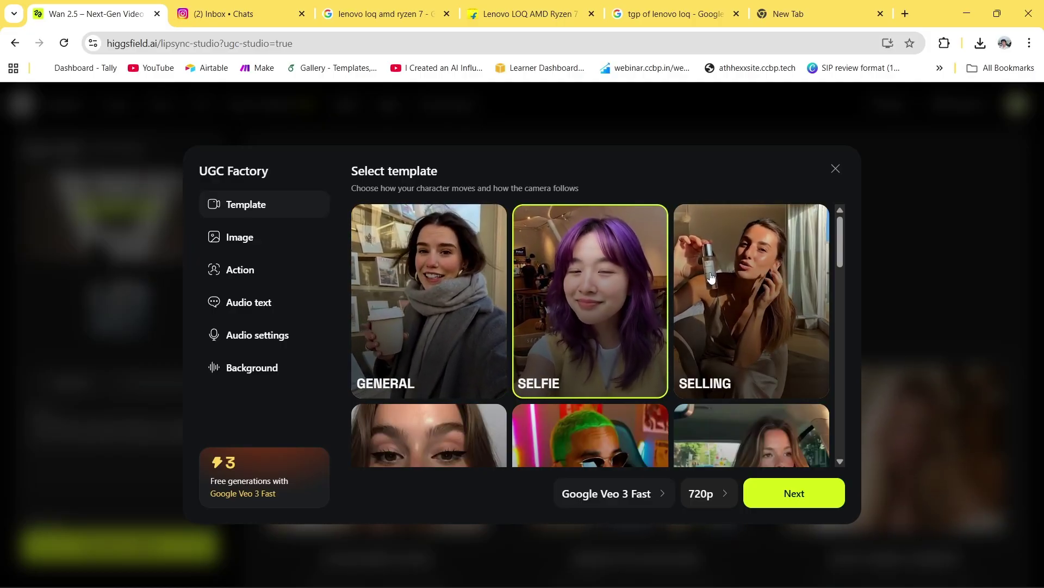
click(614, 497)
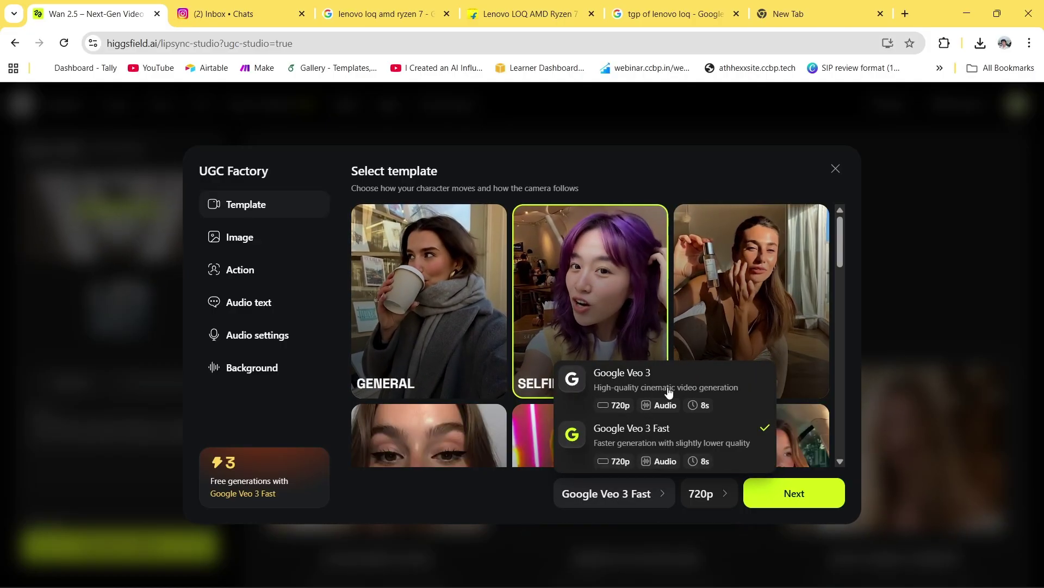
click(669, 392)
click(625, 493)
click(620, 422)
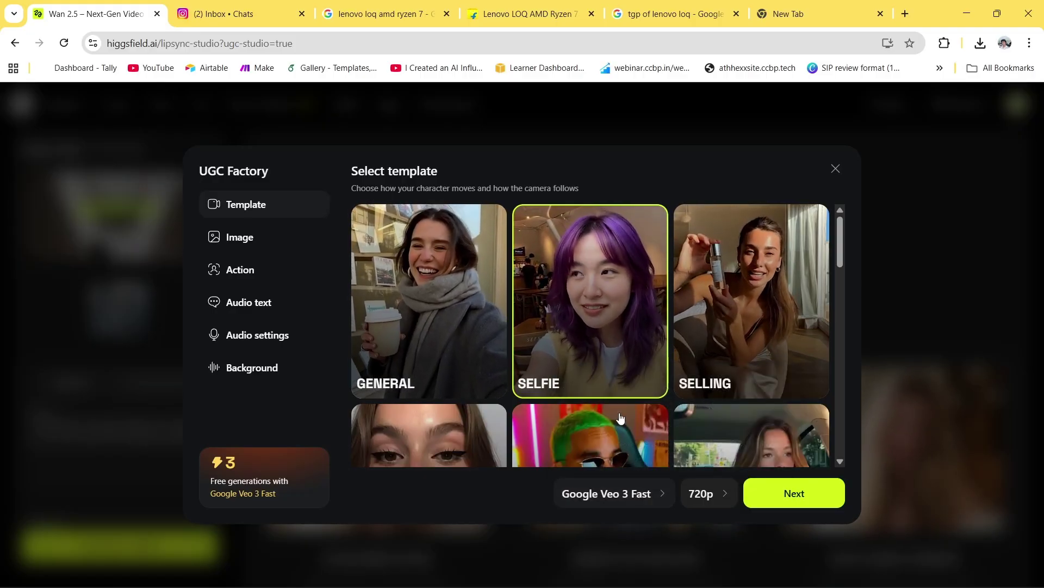
scroll(702, 331, down, 5)
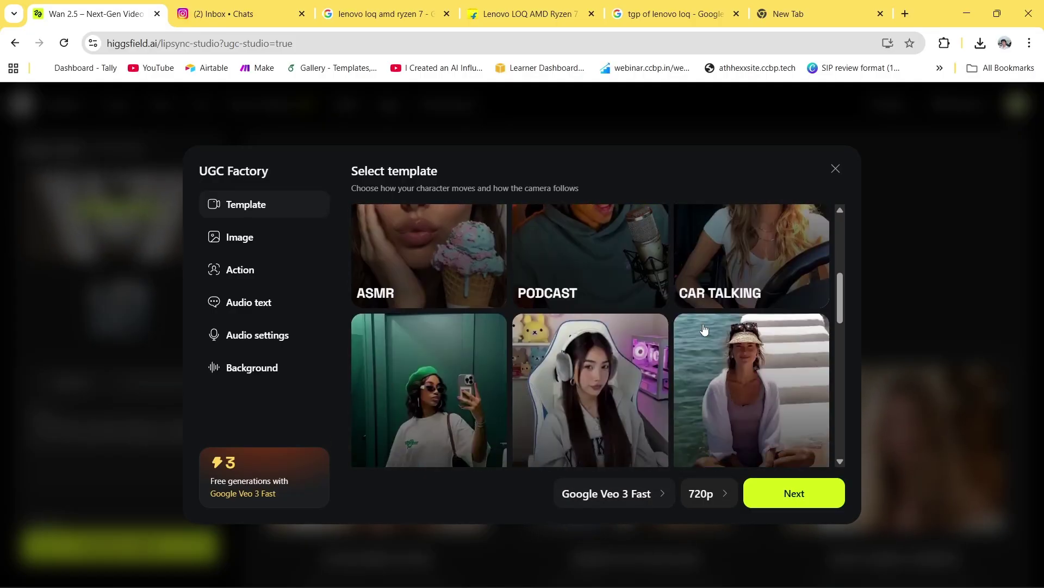
scroll(703, 327, up, 5)
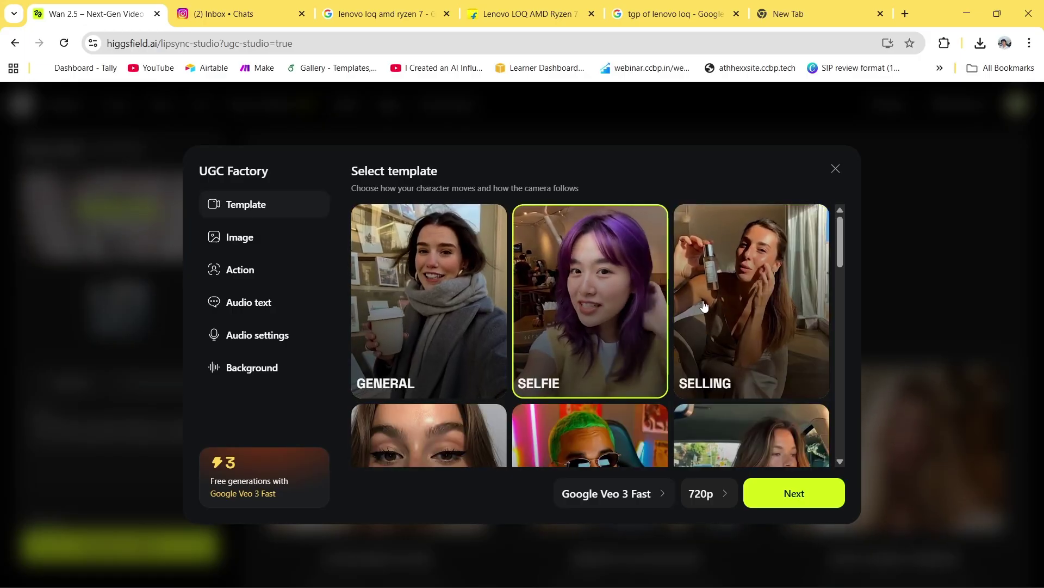
click(703, 305)
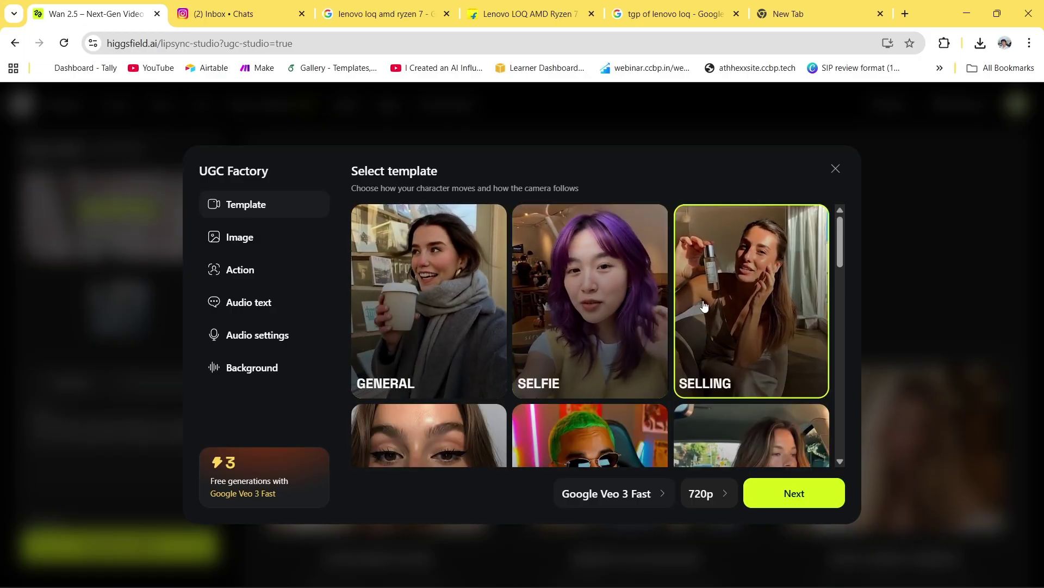
click(779, 489)
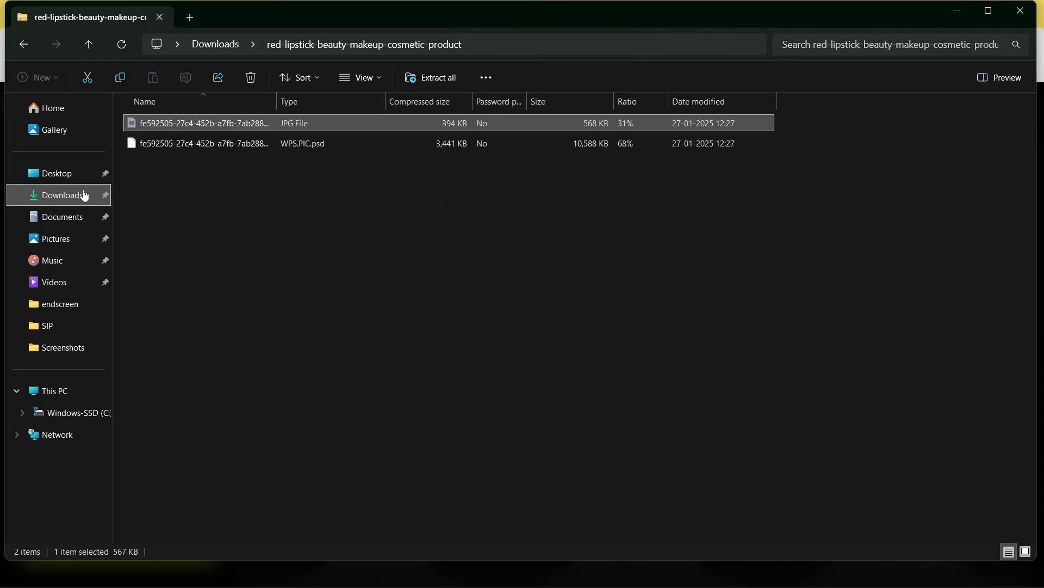
- Look through the influencer photos in the Downloads folder
click(83, 194)
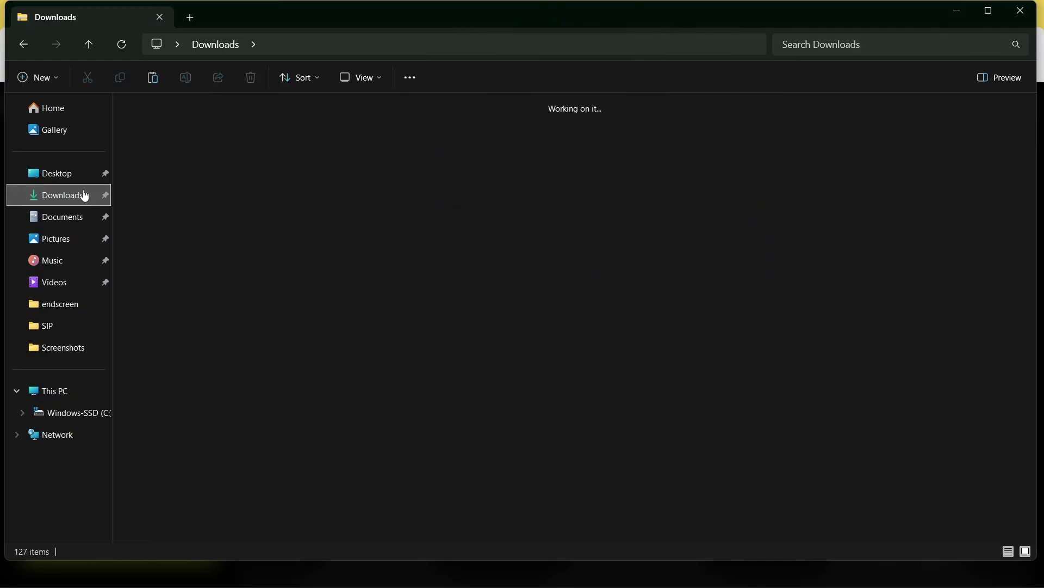
click(683, 426)
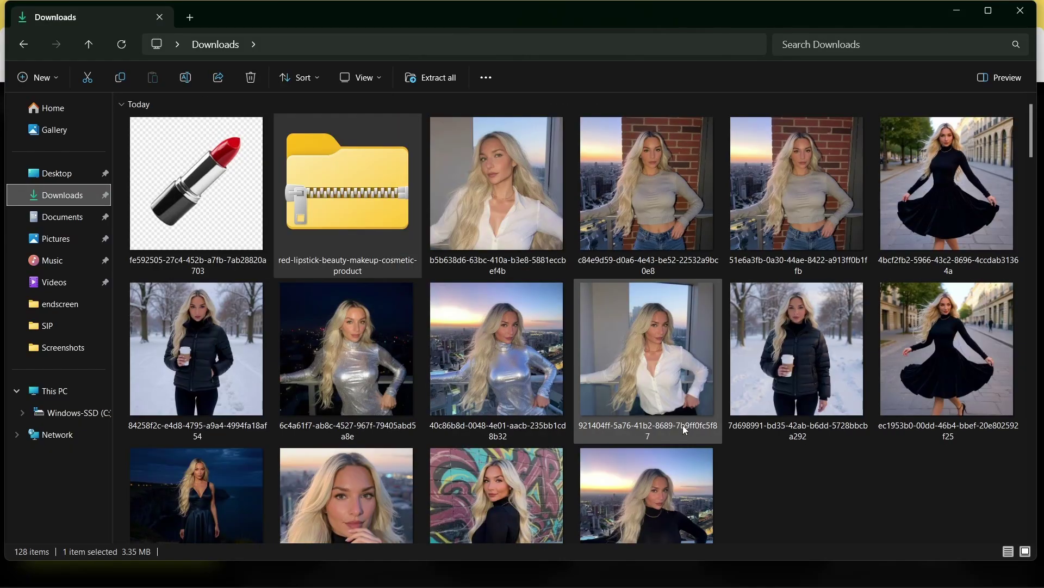
click(207, 283)
click(953, 18)
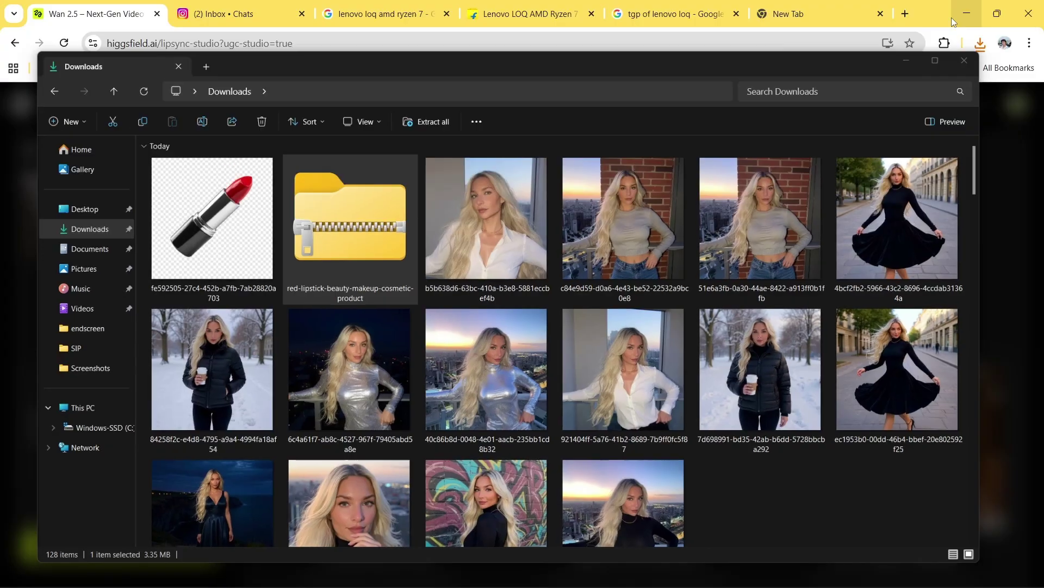
- Upload the red lipstick as product and the white-shirt photo as avatar, then combine them
click(507, 272)
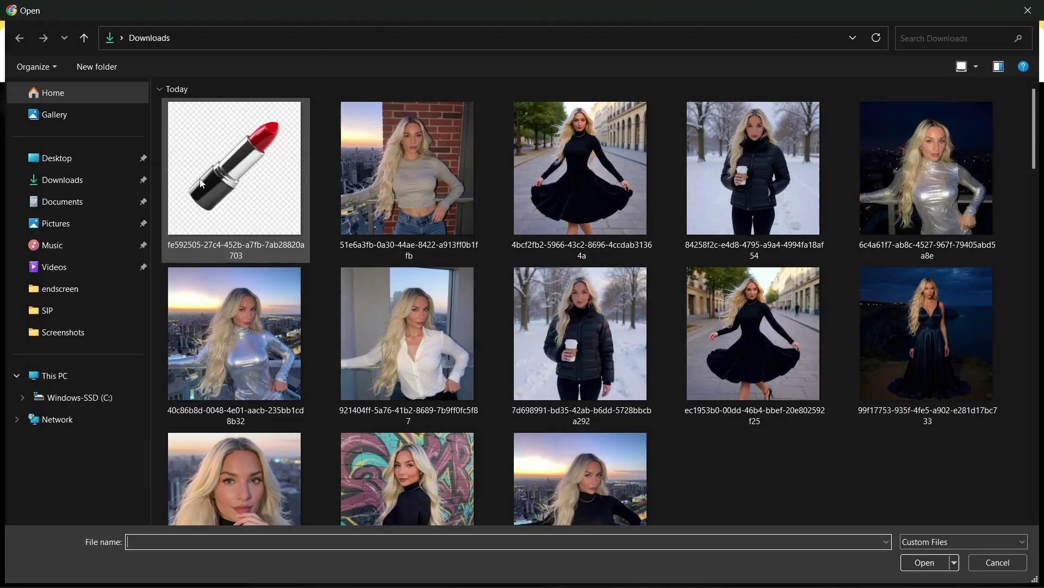
double_click(201, 183)
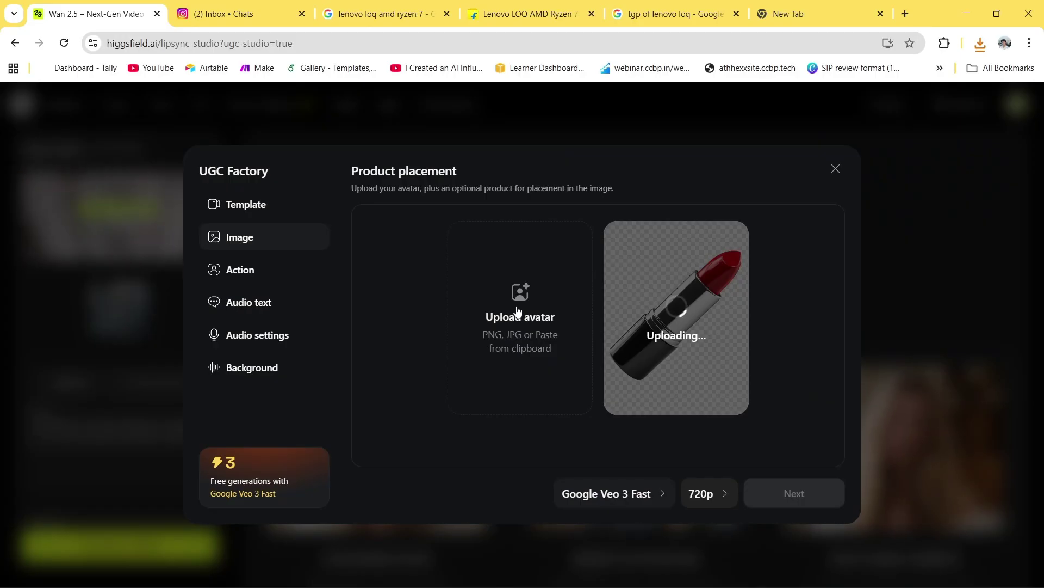
click(518, 312)
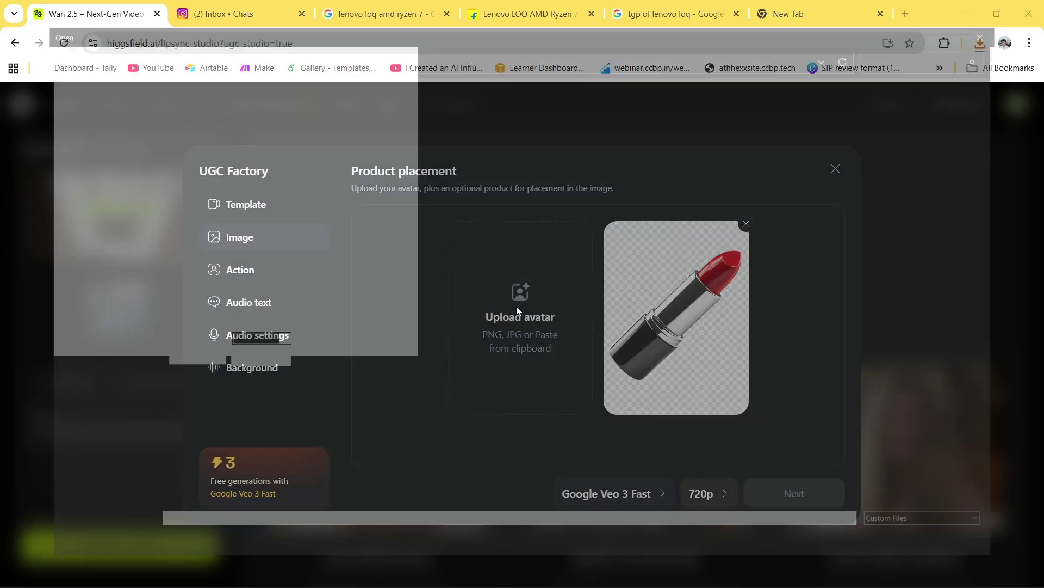
scroll(588, 270, down, 6)
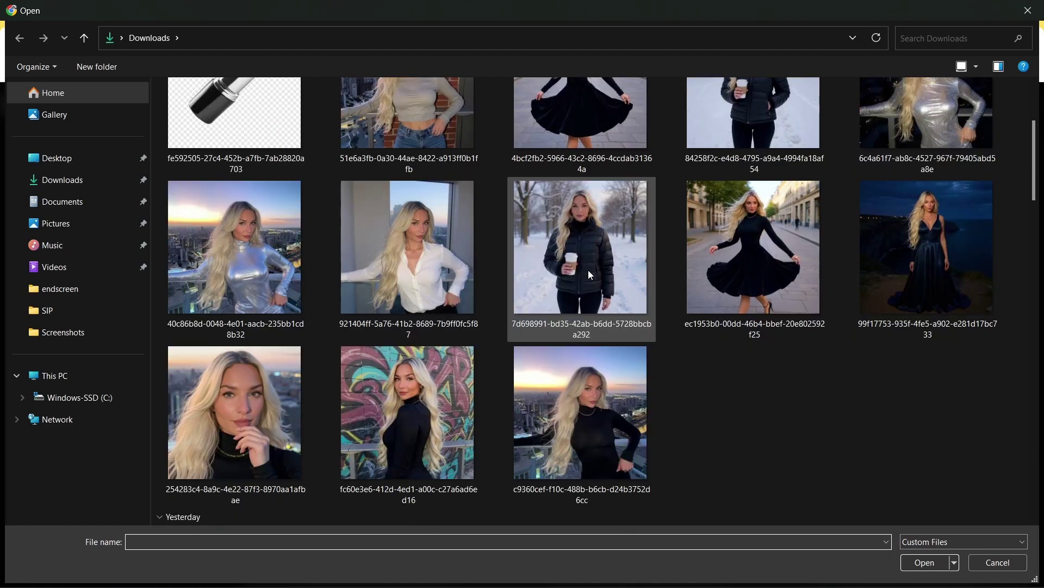
scroll(588, 270, up, 6)
scroll(589, 269, down, 2)
scroll(473, 391, up, 2)
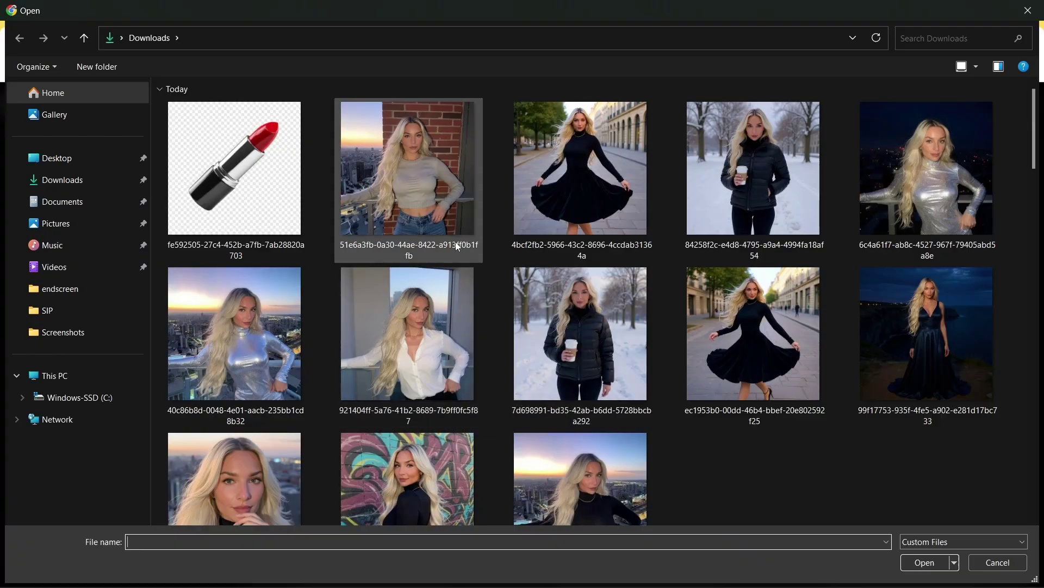
double_click(448, 323)
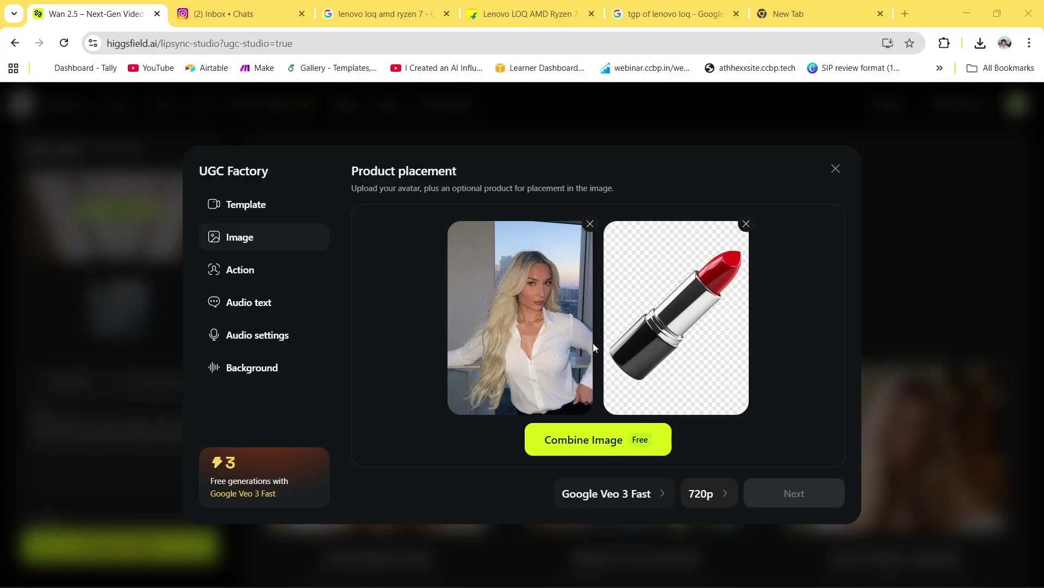
click(593, 435)
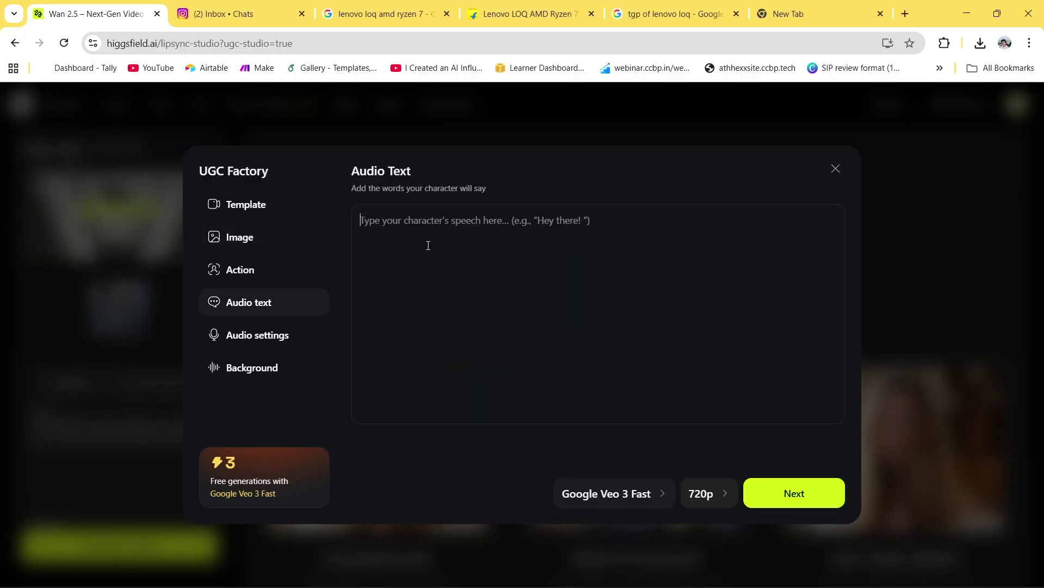
- Enter 'HOLD UP ! This is the best lipstick shade i ever tried ! Wanna try ?' as audio text
text(HOLD UP ! )
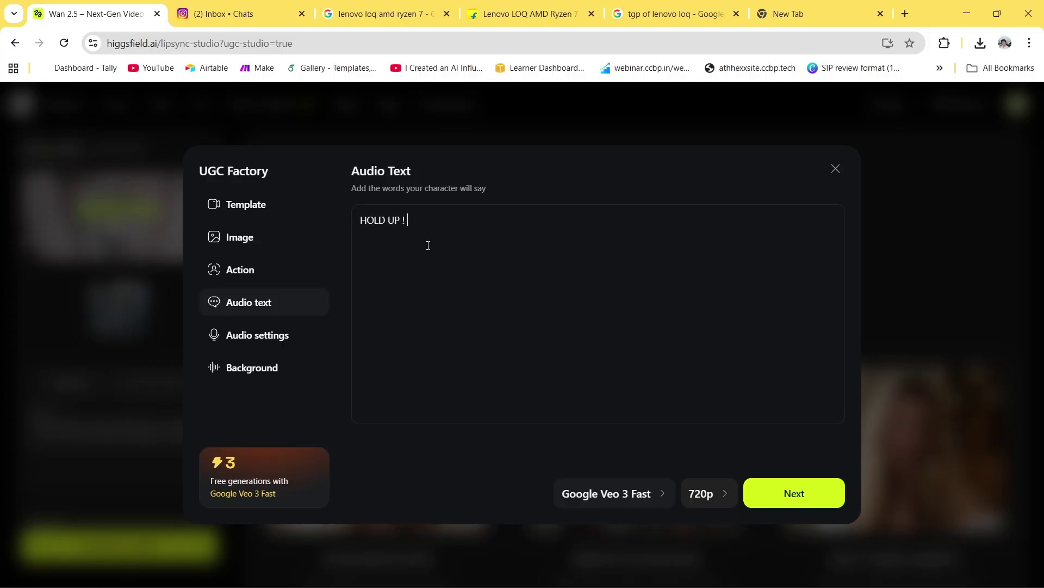
text(T)
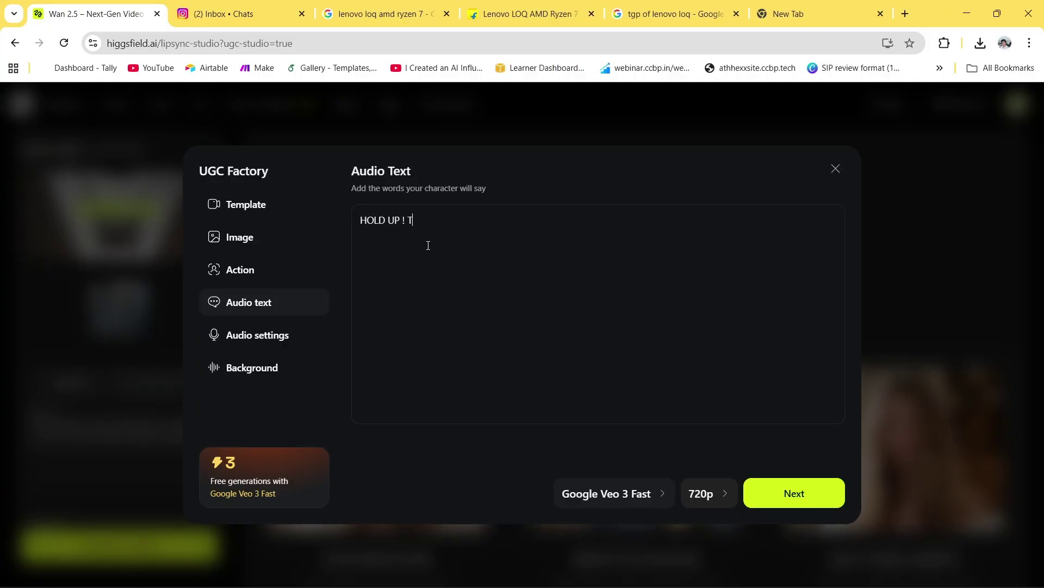
text(his is the best )
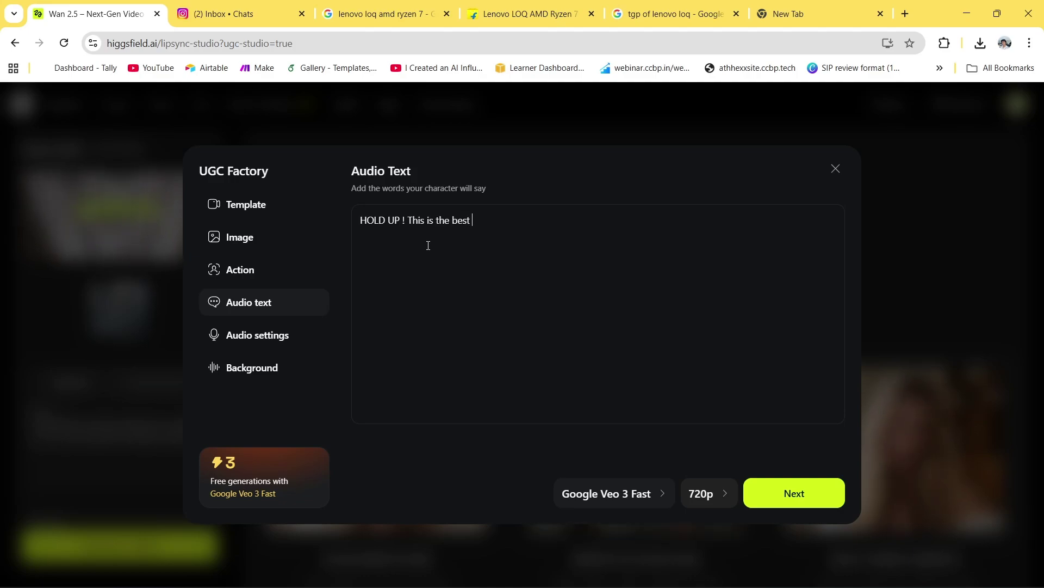
text(lipstick sh)
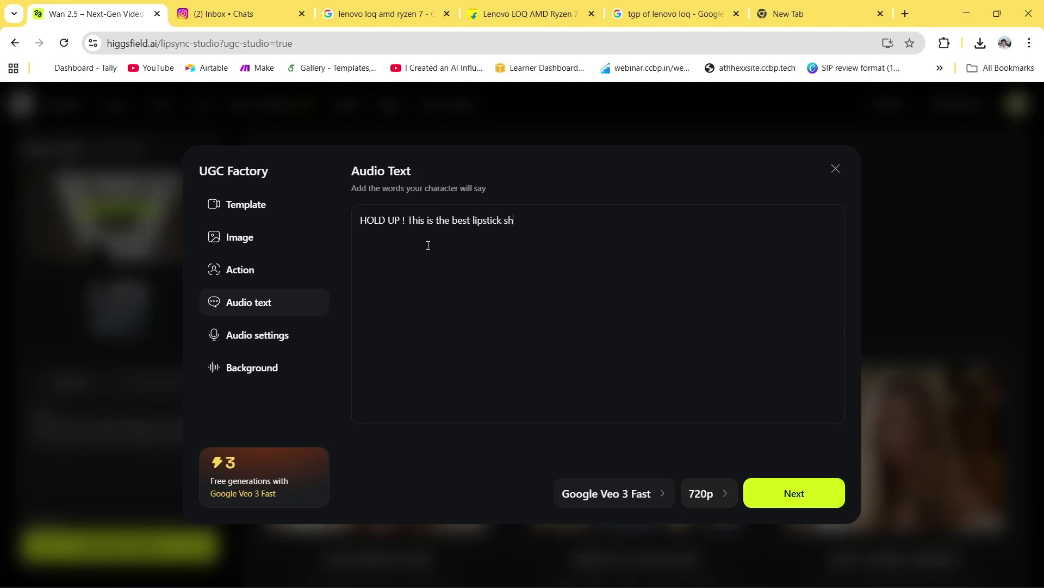
text(ade i ever tried :)
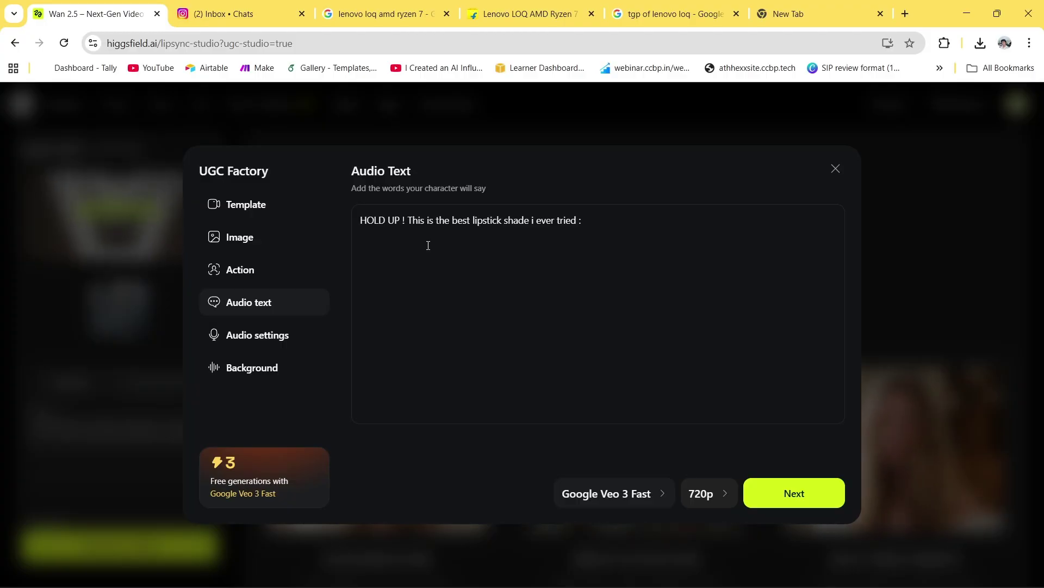
key(BackSpace)
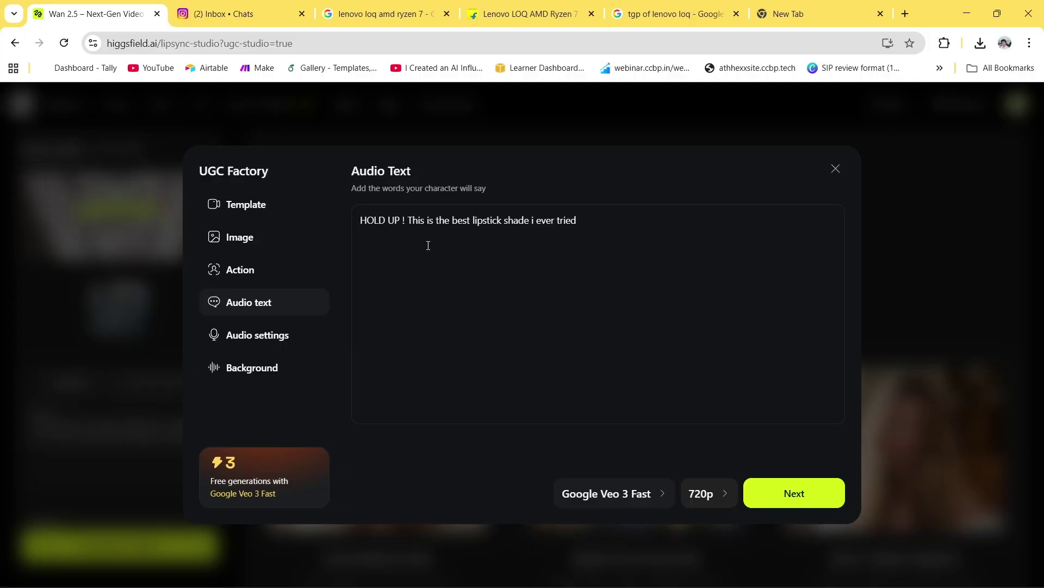
text(! Wanna try ?)
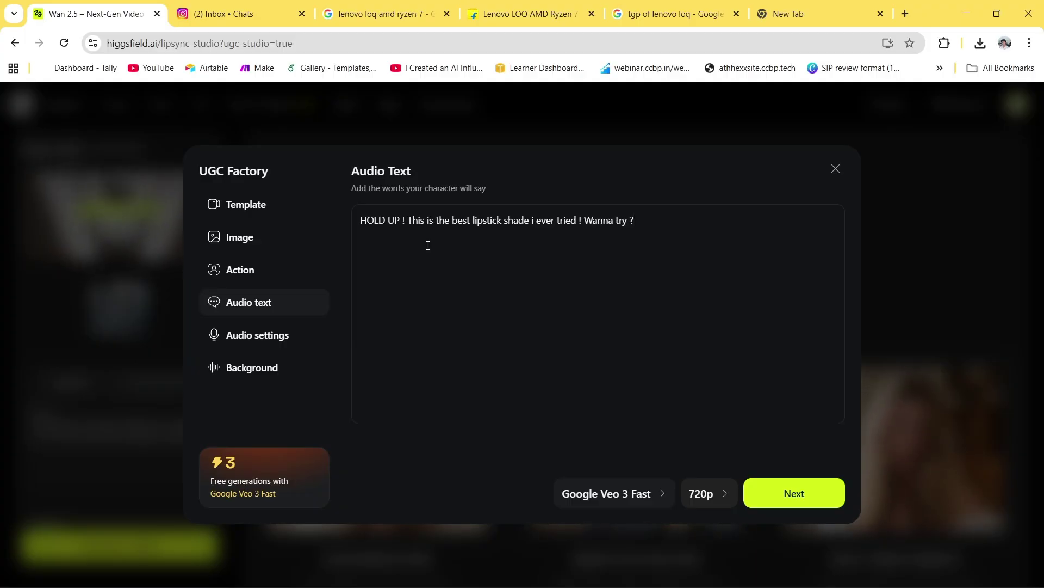
- Set the voice accent to American, then move on to the Action step
click(297, 344)
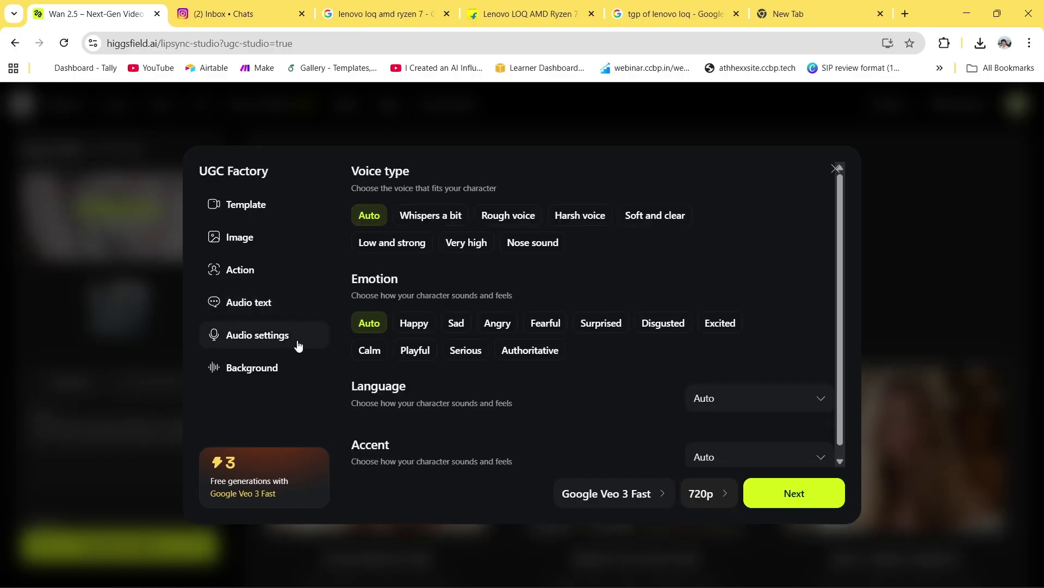
scroll(417, 282, down, 1)
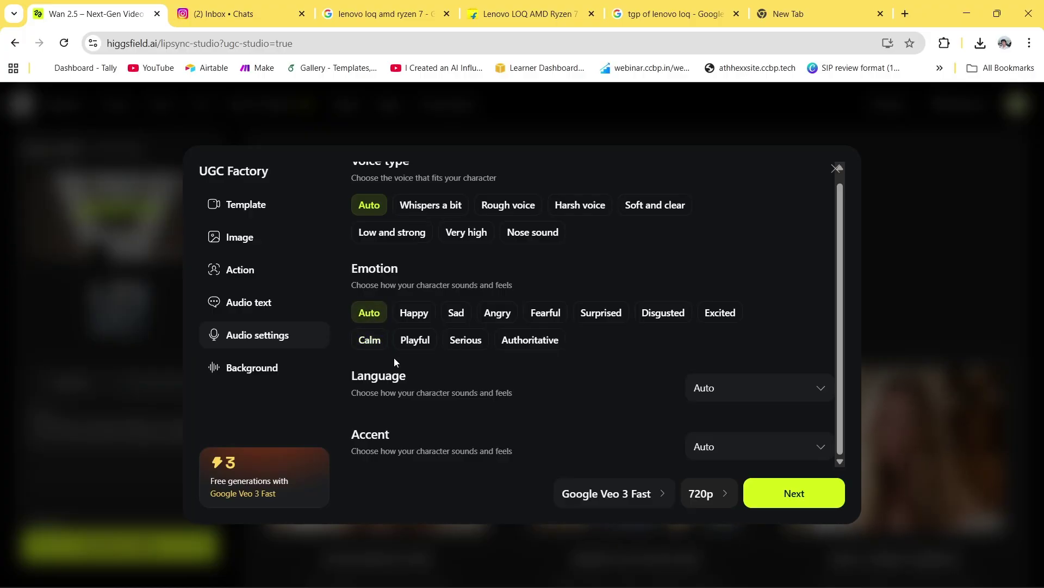
click(696, 445)
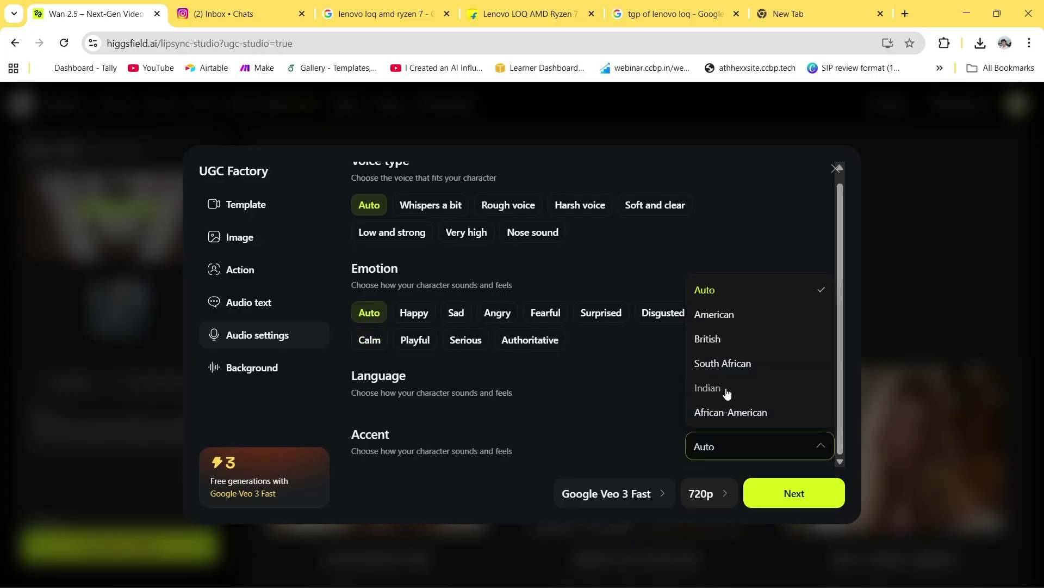
click(747, 318)
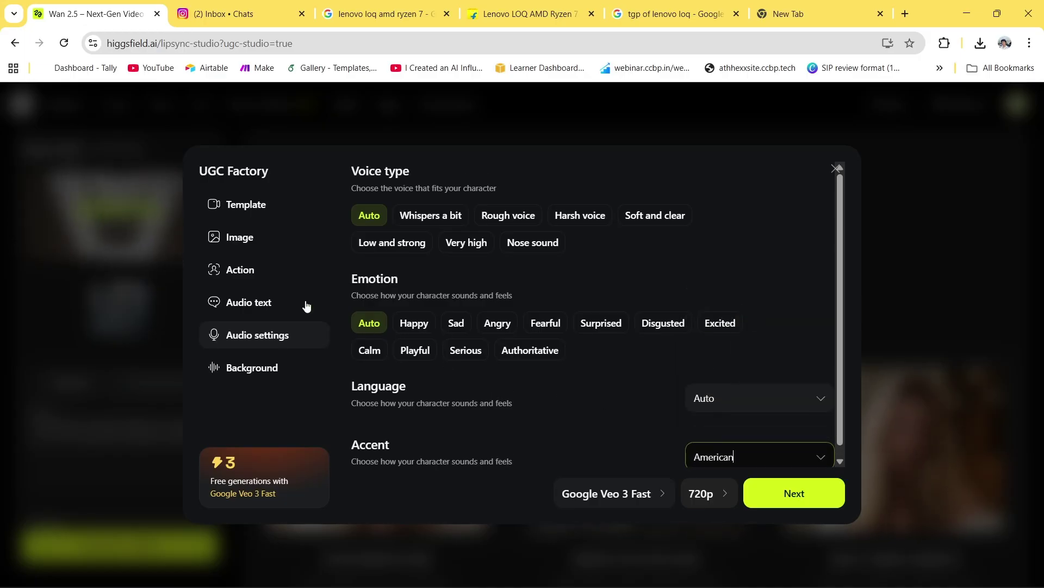
click(268, 302)
click(266, 268)
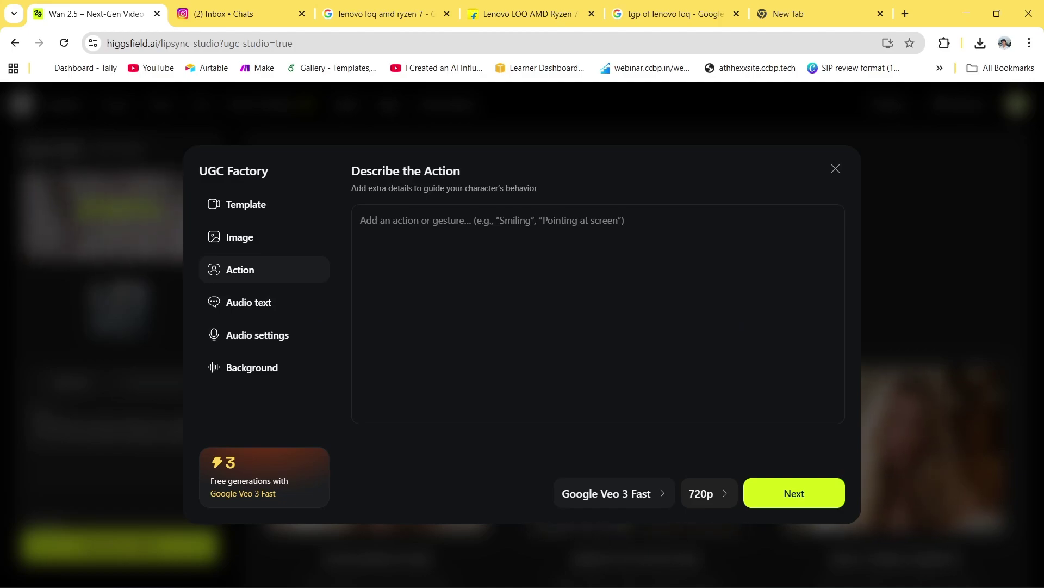
- Describe the action as slight movement, looking at the screen and showing the product, at 1080p
click(479, 230)
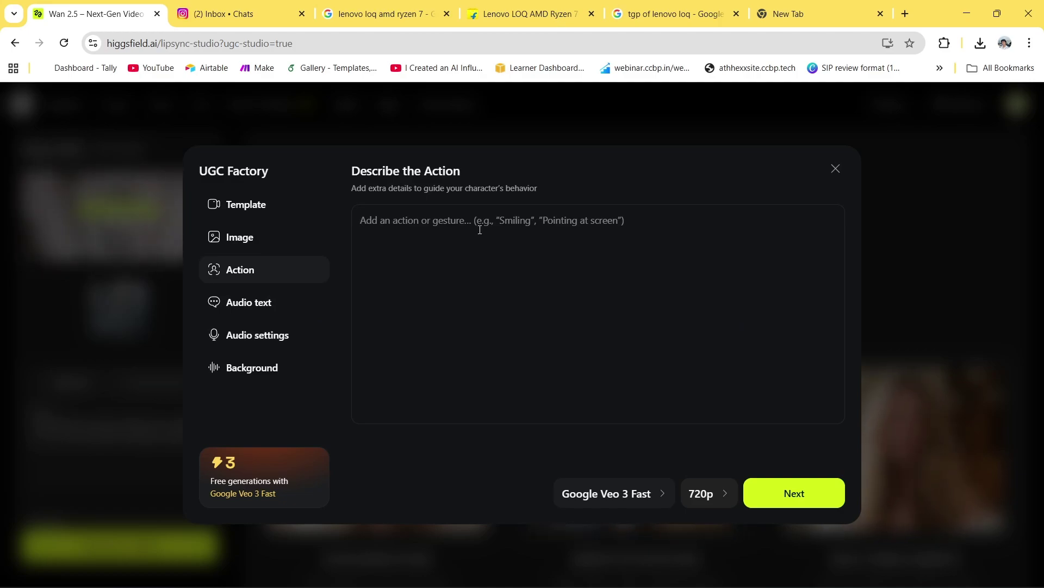
text(sli)
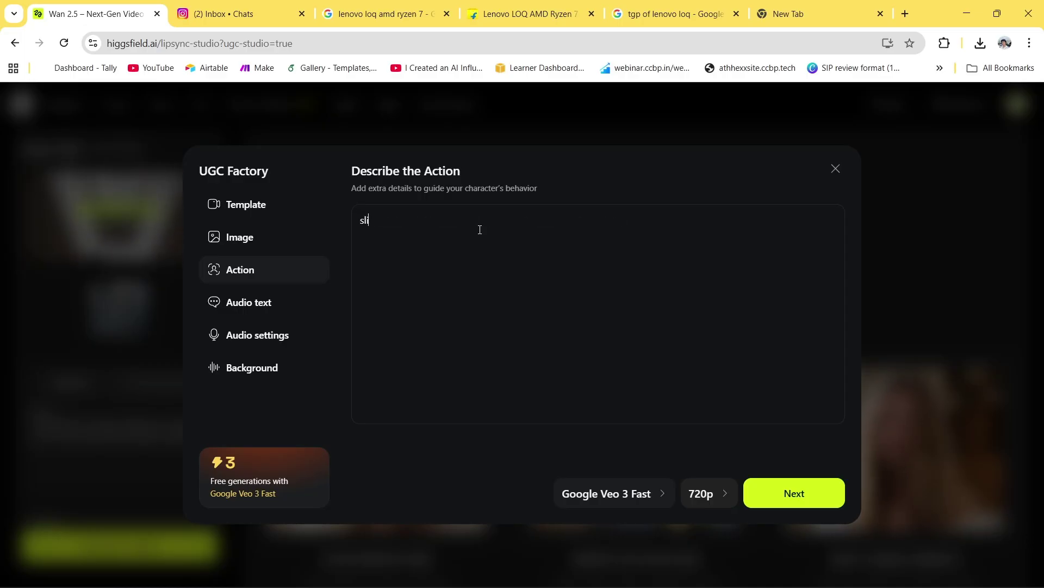
text(ght normal movemen)
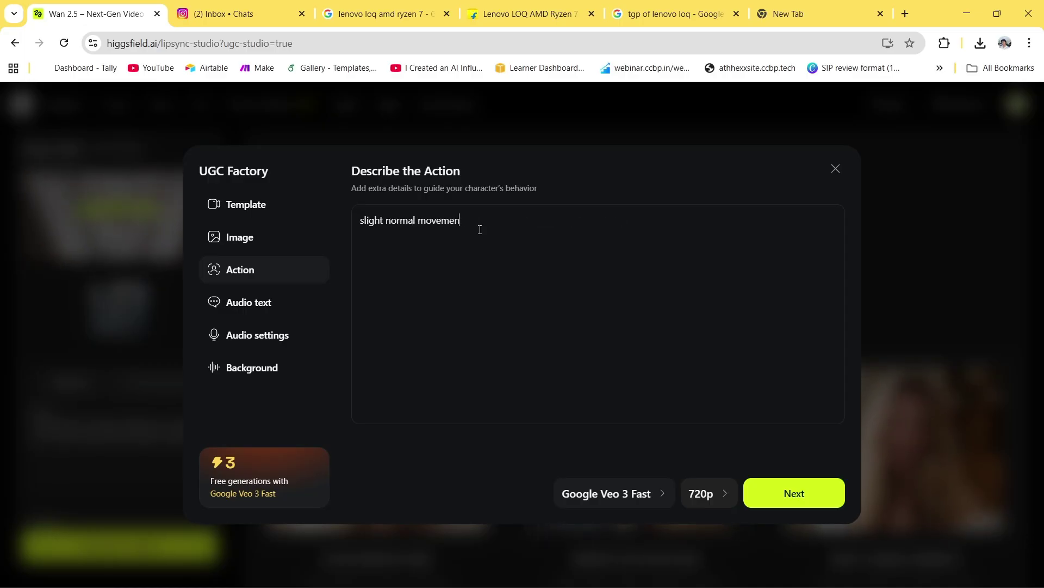
text(t and s)
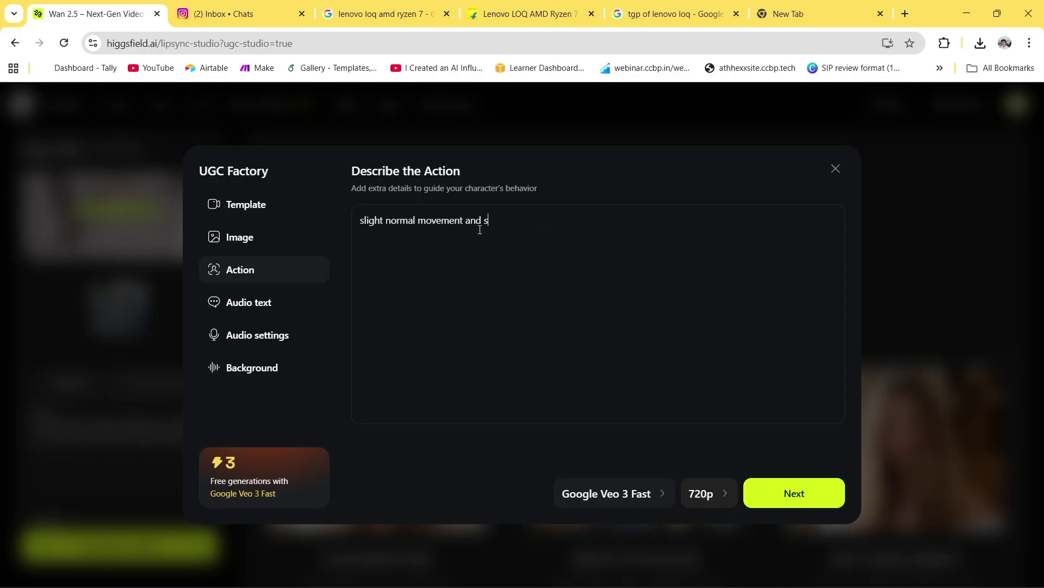
text(eeing towards screen)
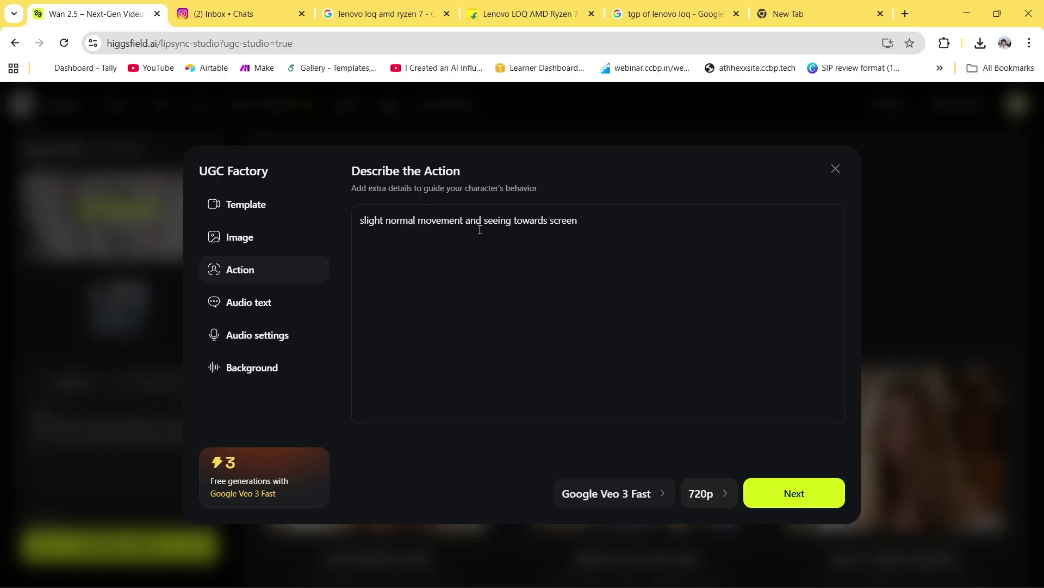
text( and e)
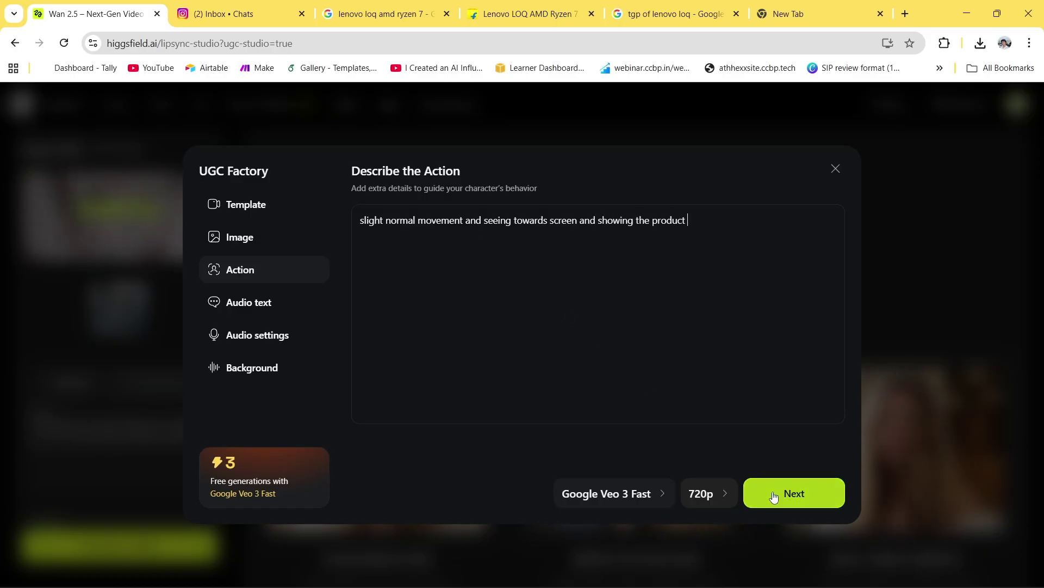
click(717, 499)
click(702, 546)
click(751, 503)
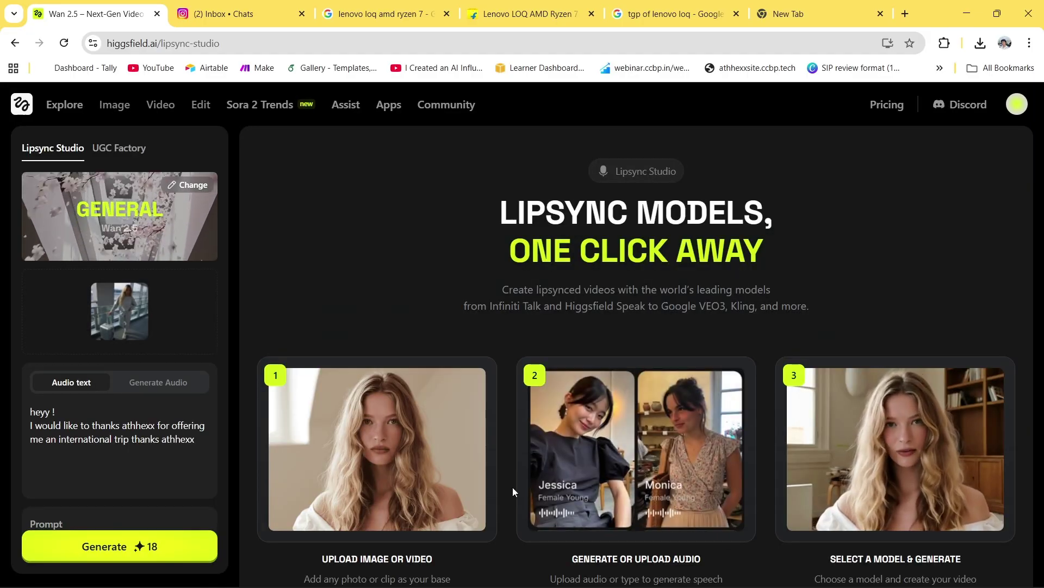
- In UGC Factory, change the background sound from 'calm' to 'no sound' and generate the lipstick video
click(120, 148)
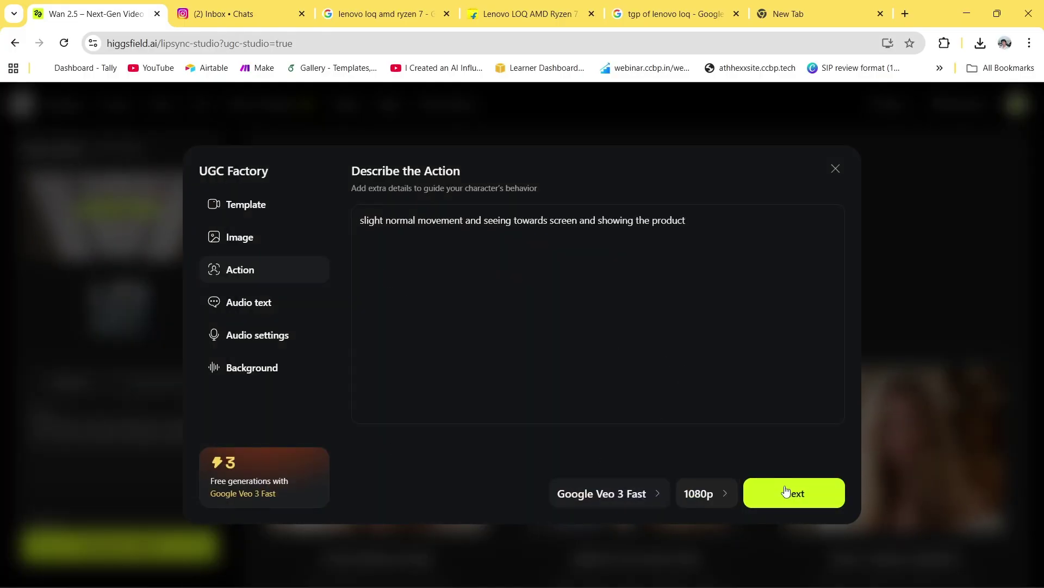
click(786, 493)
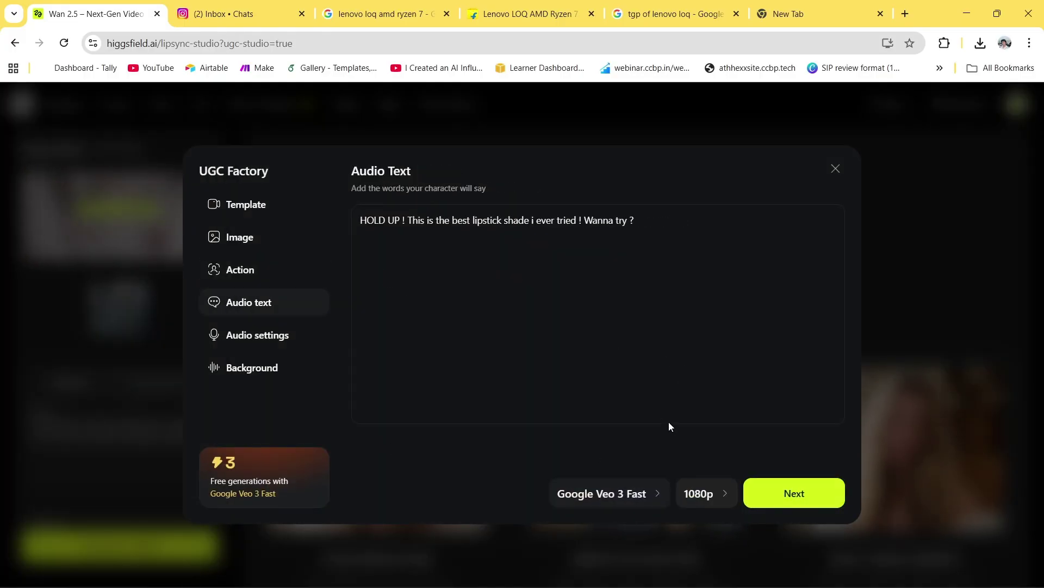
click(794, 492)
click(805, 495)
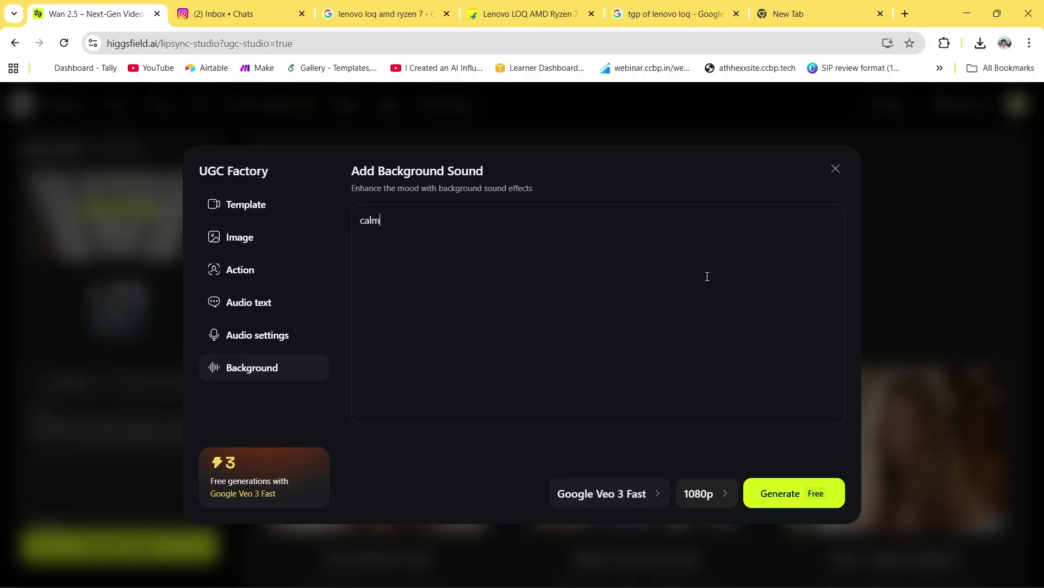
key(BackSpace)
key(BackSpace)
key(BackSpace)
key(BackSpace)
text(no so)
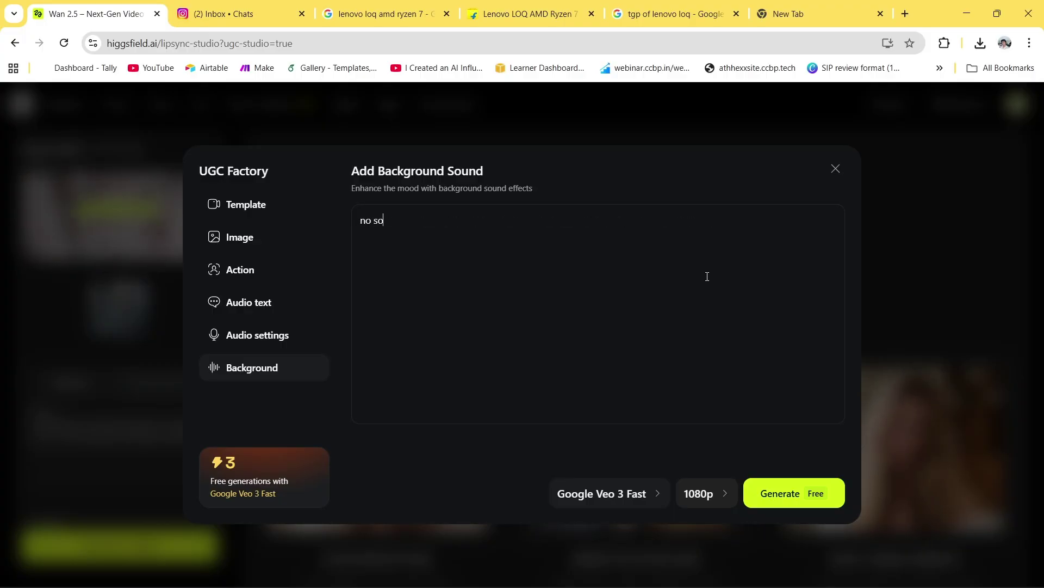
text(und)
click(797, 491)
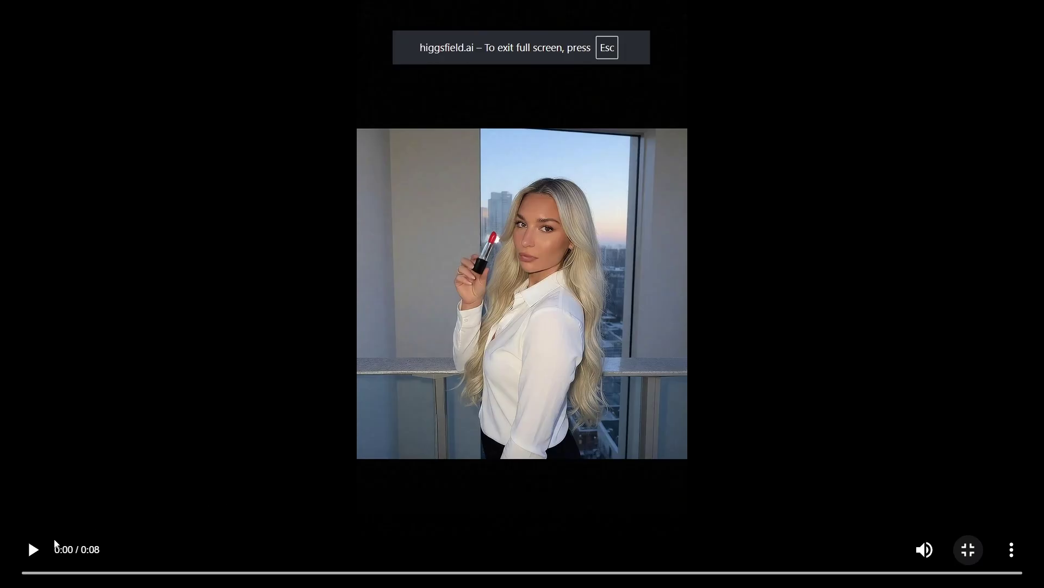
- Play the generated 8-second red lipstick clip in full screen, then replay it from the start
click(33, 549)
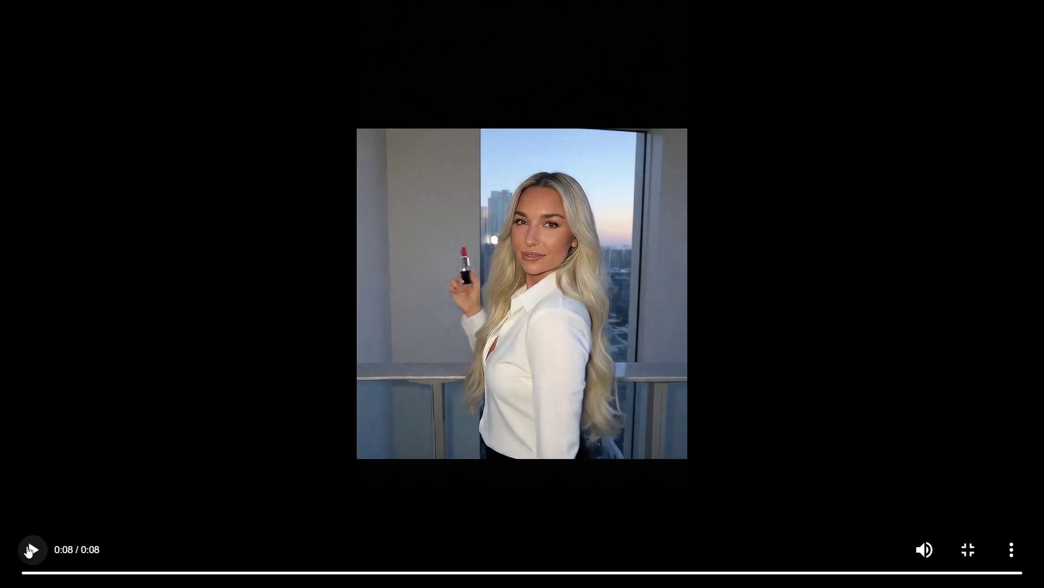
click(30, 551)
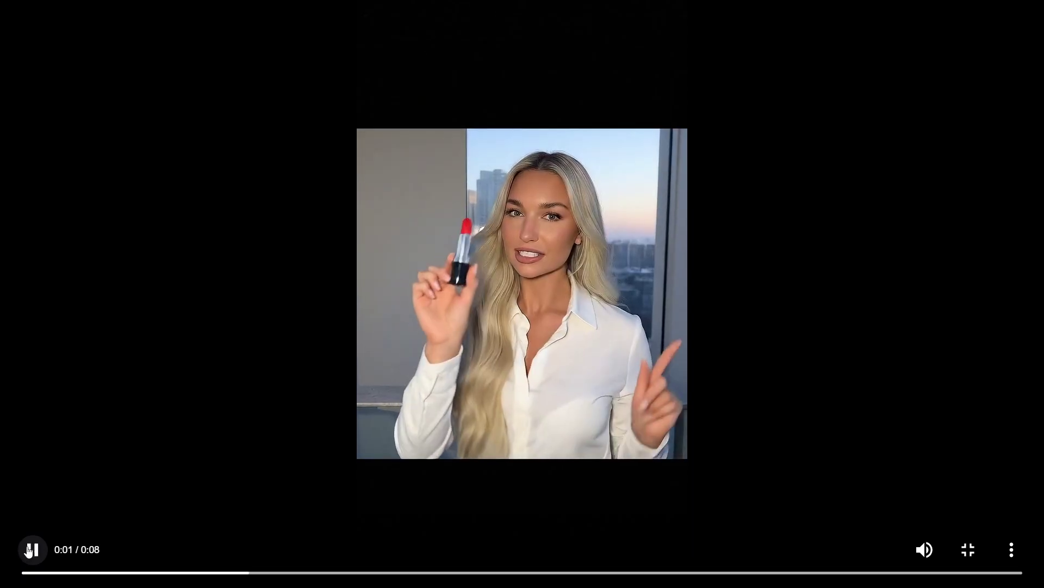